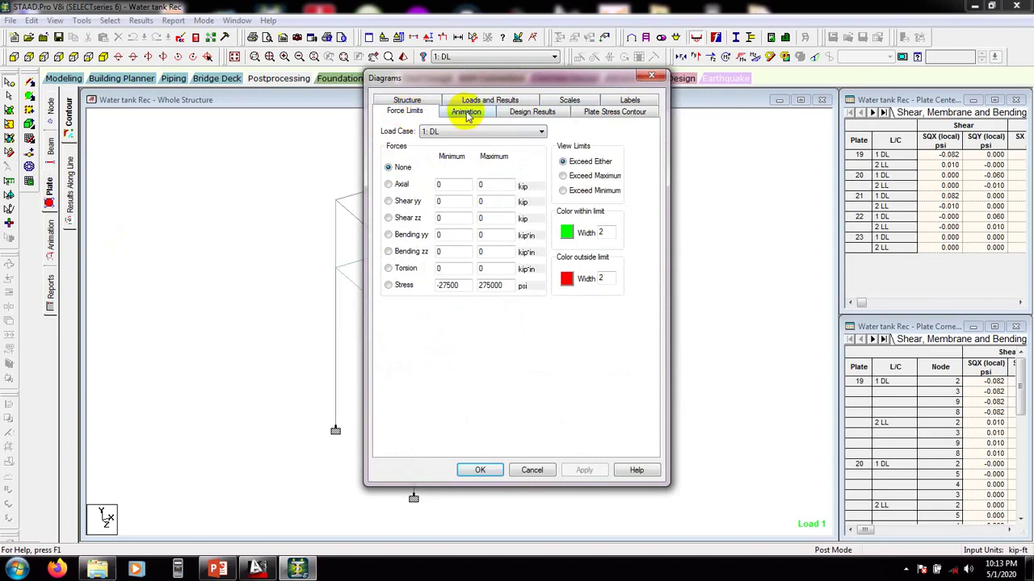
# - Display the Max Absolute plate stress contour for load case 1: DL on the water tank with a normal fill
pyautogui.click(463, 111)
pyautogui.click(476, 100)
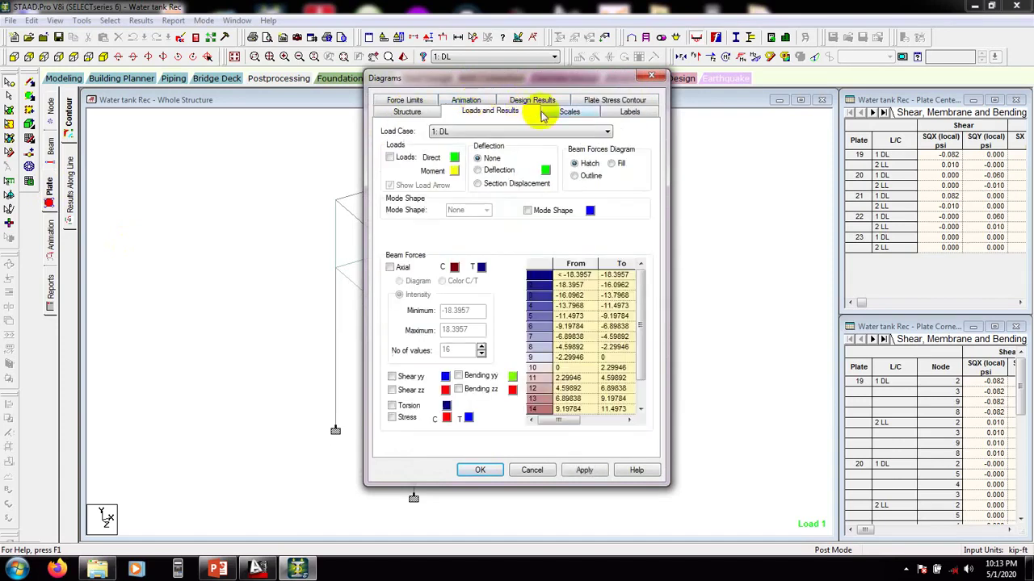
pyautogui.click(569, 111)
pyautogui.click(627, 113)
pyautogui.click(625, 103)
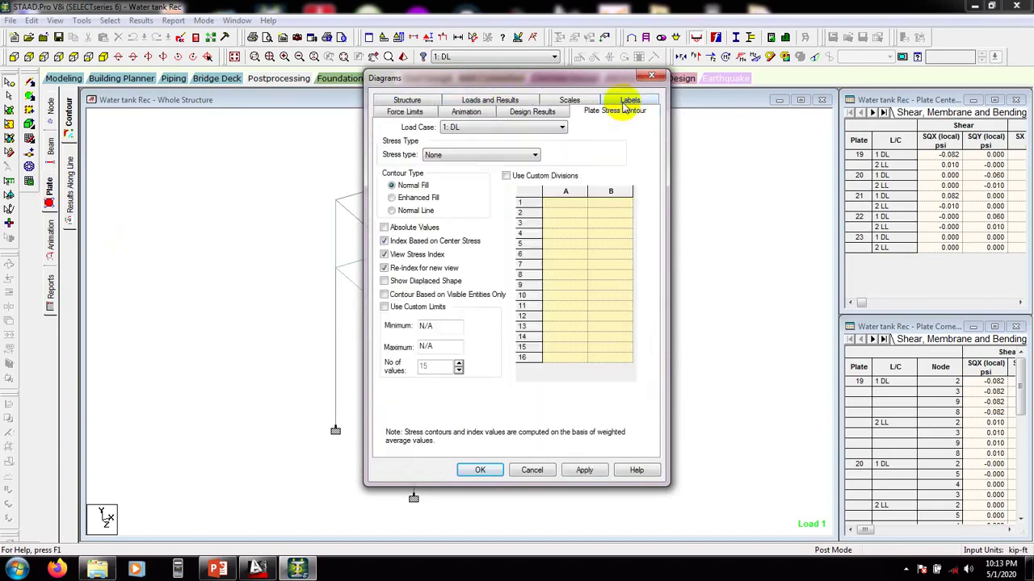
pyautogui.click(450, 154)
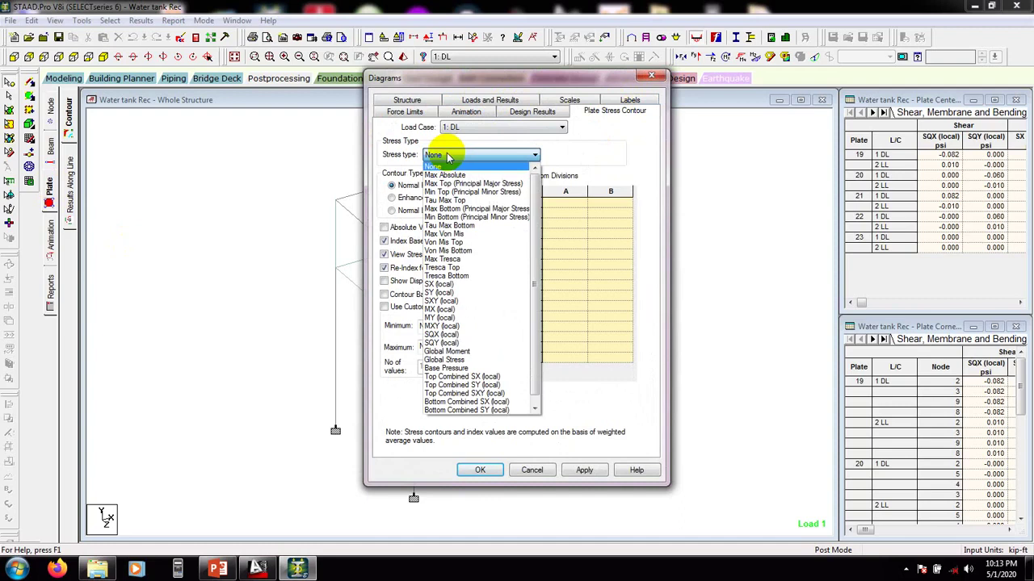
pyautogui.click(477, 78)
pyautogui.moveTo(534, 80); pyautogui.dragTo(566, 73)
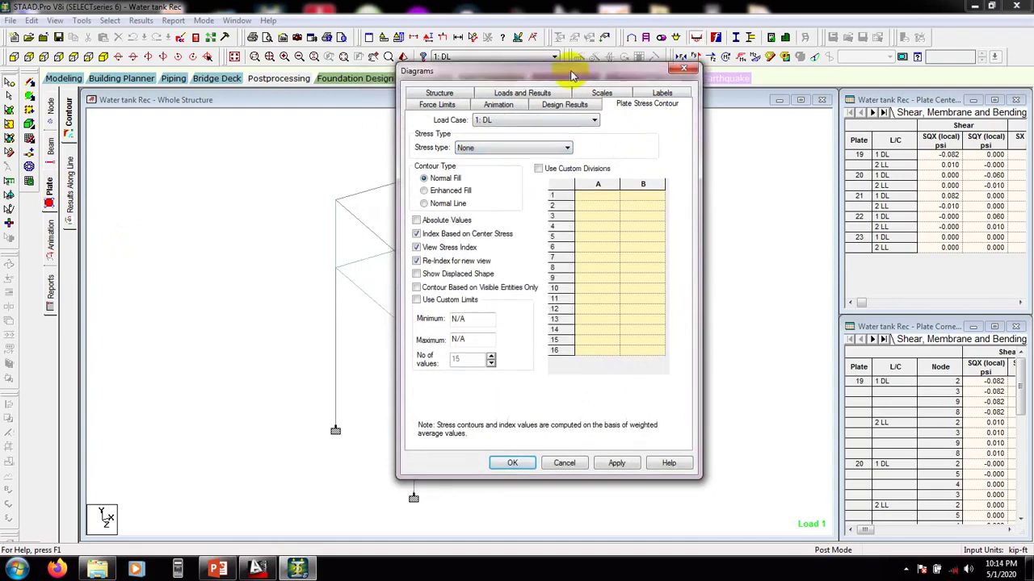
pyautogui.click(475, 147)
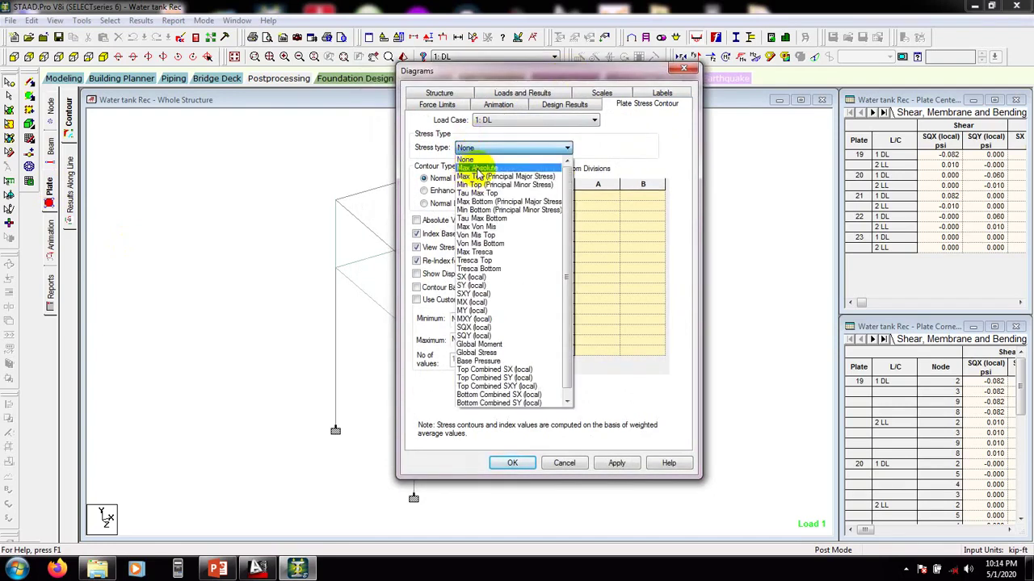
pyautogui.click(477, 168)
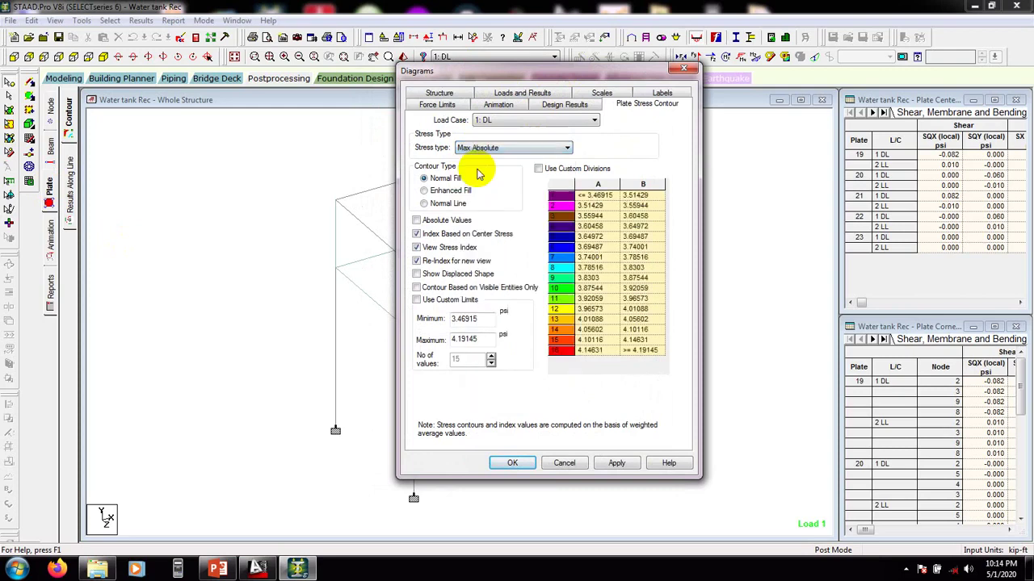
pyautogui.click(508, 463)
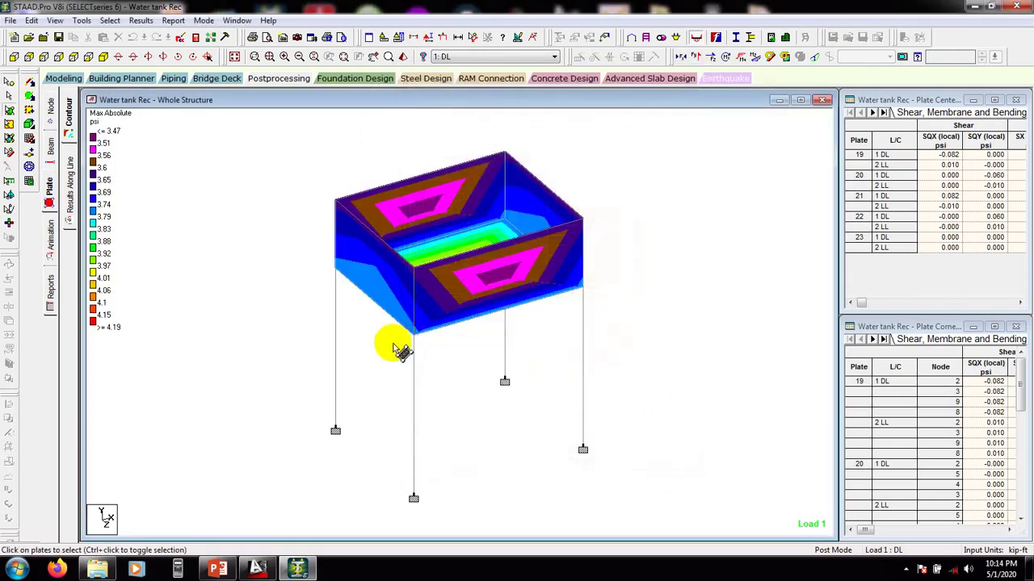
# - Examine the stress contours on the tank's walls and floor plate
pyautogui.moveTo(396, 350); pyautogui.dragTo(396, 373, button='middle')
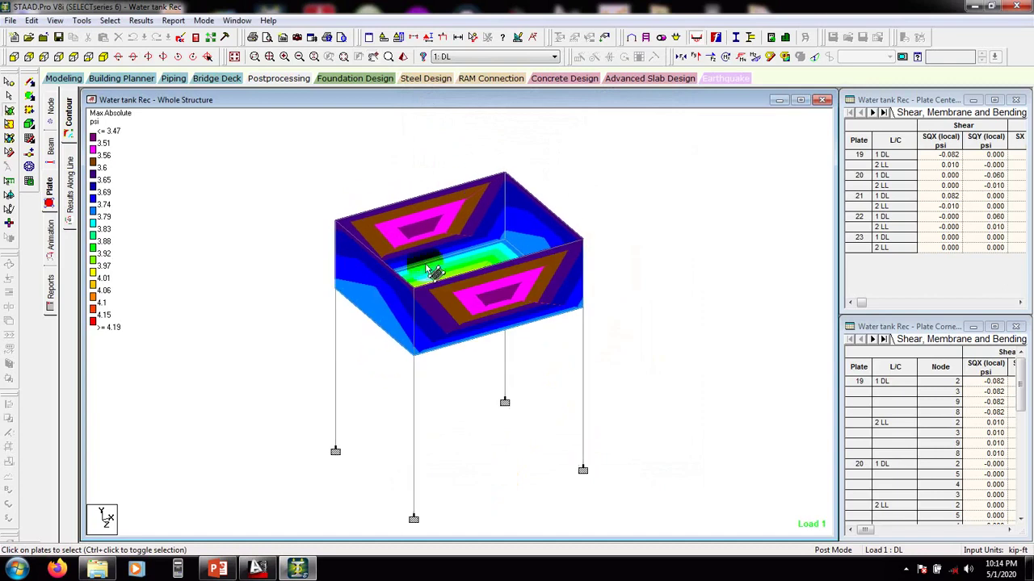
pyautogui.click(369, 202)
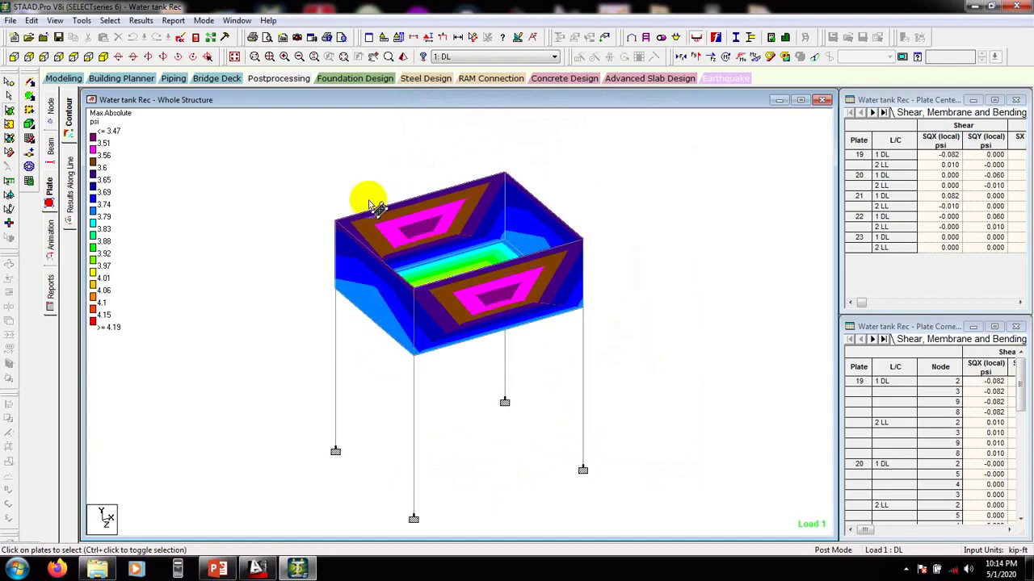
pyautogui.scroll(4, 619, 293)
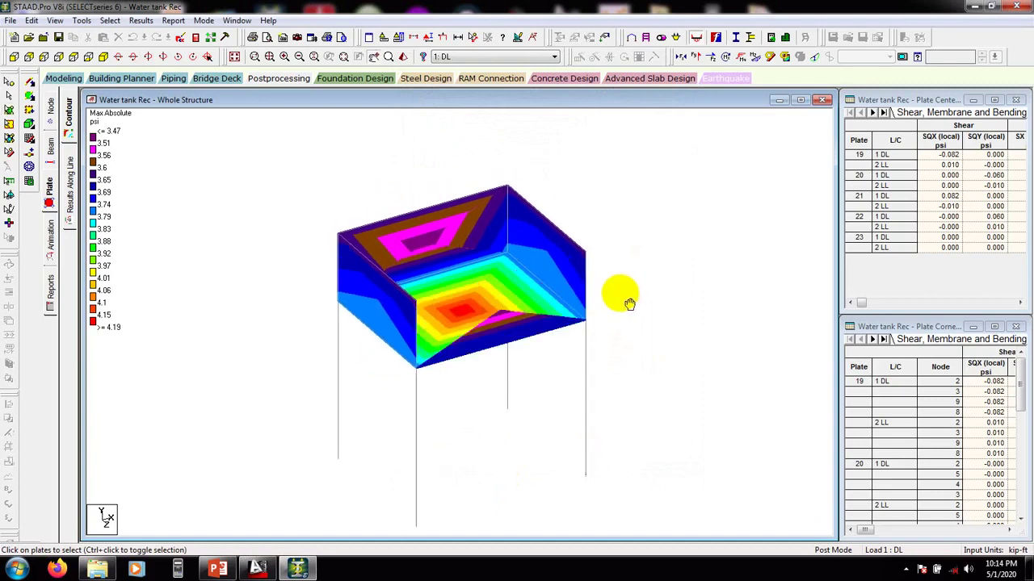
pyautogui.scroll(-4, 572, 314)
pyautogui.moveTo(593, 296)
pyautogui.mouseDown(button='middle')
pyautogui.moveTo(584, 323)
pyautogui.moveTo(596, 291)
pyautogui.mouseUp(button='middle')
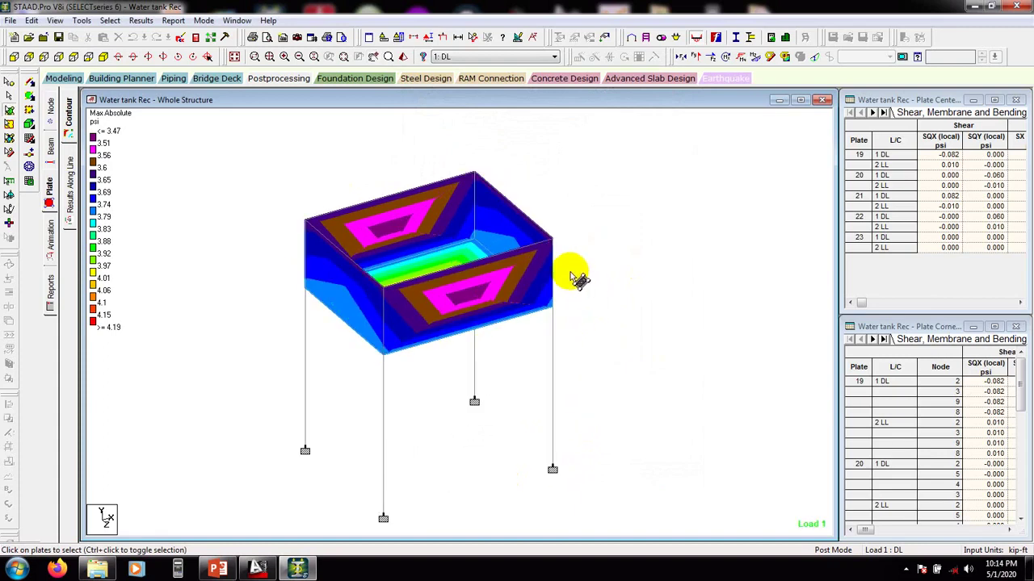
pyautogui.moveTo(569, 271)
pyautogui.mouseDown(button='middle')
pyautogui.moveTo(563, 294)
pyautogui.moveTo(561, 282)
pyautogui.mouseUp(button='middle')
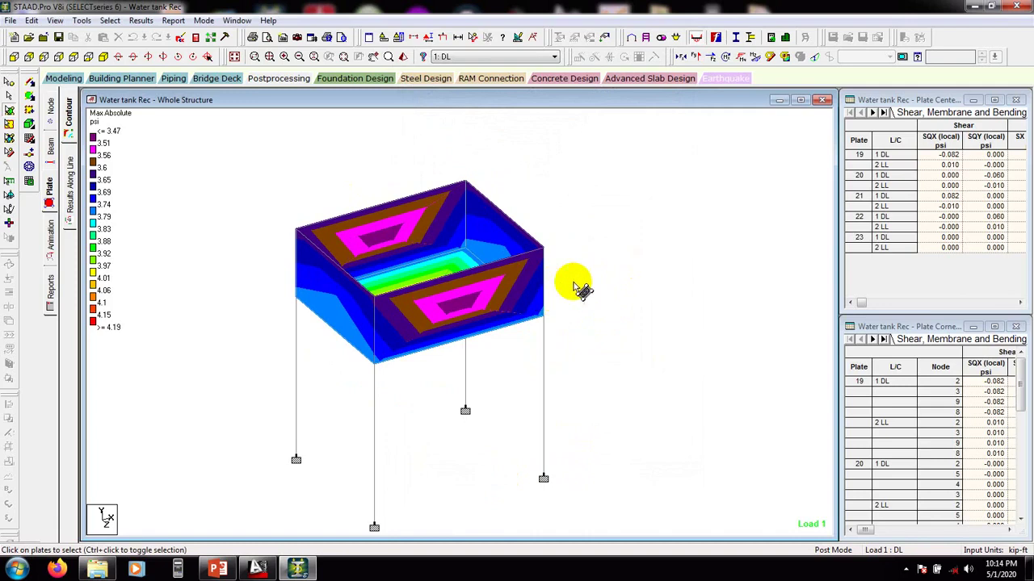
pyautogui.click(364, 242)
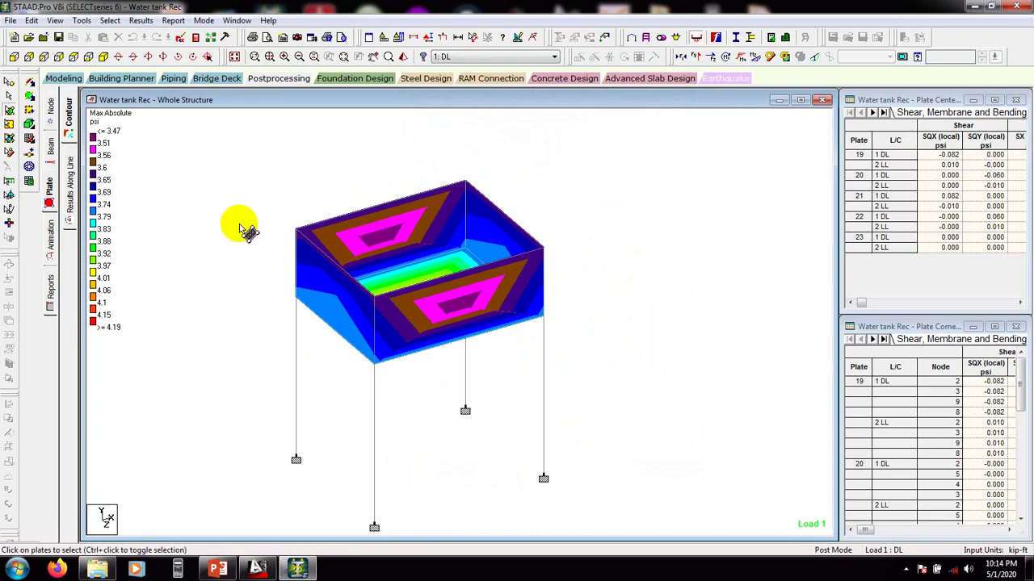
pyautogui.moveTo(338, 145)
pyautogui.mouseDown(button='middle')
pyautogui.moveTo(318, 182)
pyautogui.moveTo(323, 145)
pyautogui.mouseUp(button='middle')
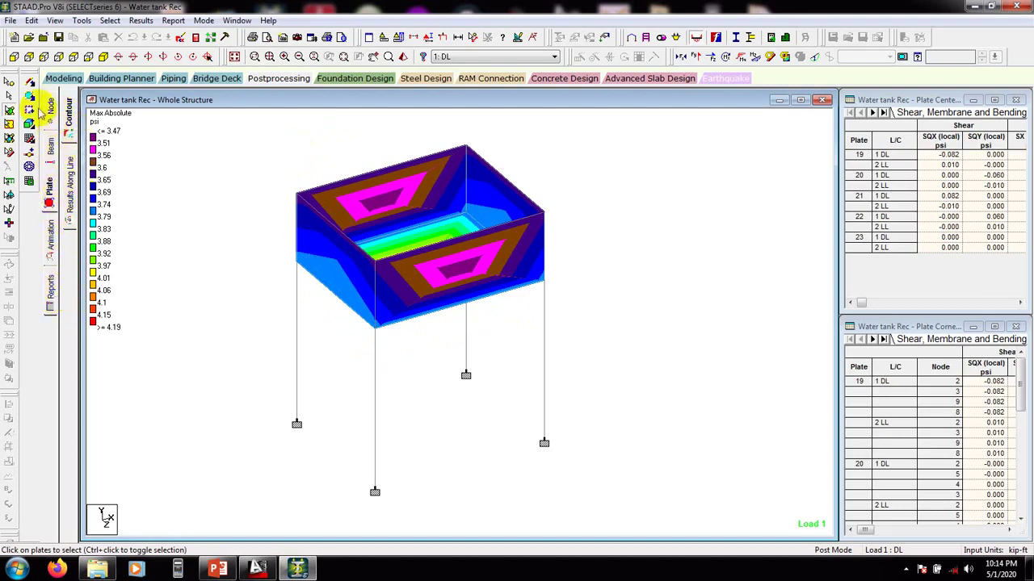
# - Review the structure's node displacements and support reactions in the postprocessing results
pyautogui.click(50, 81)
pyautogui.click(269, 78)
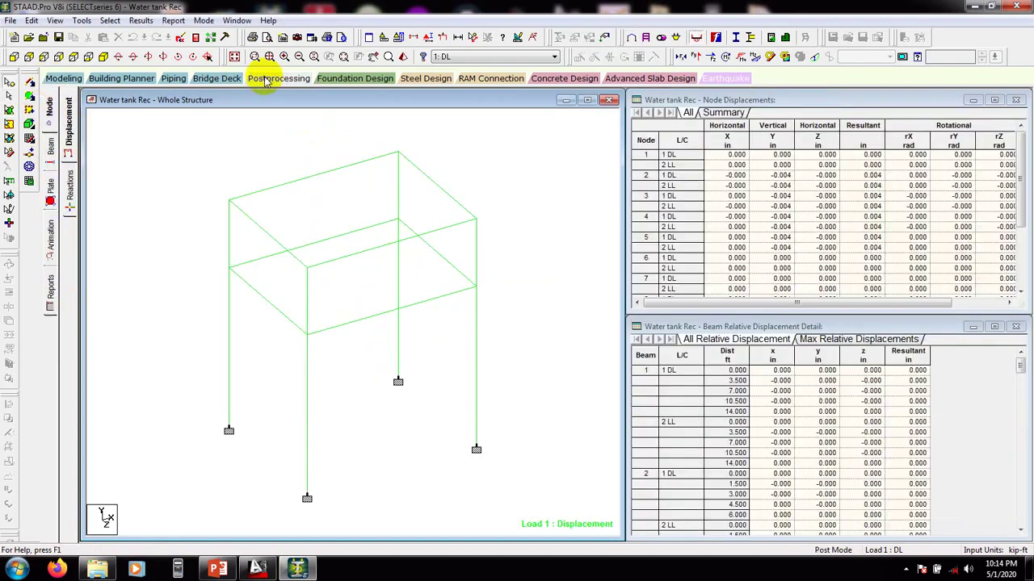
pyautogui.click(70, 183)
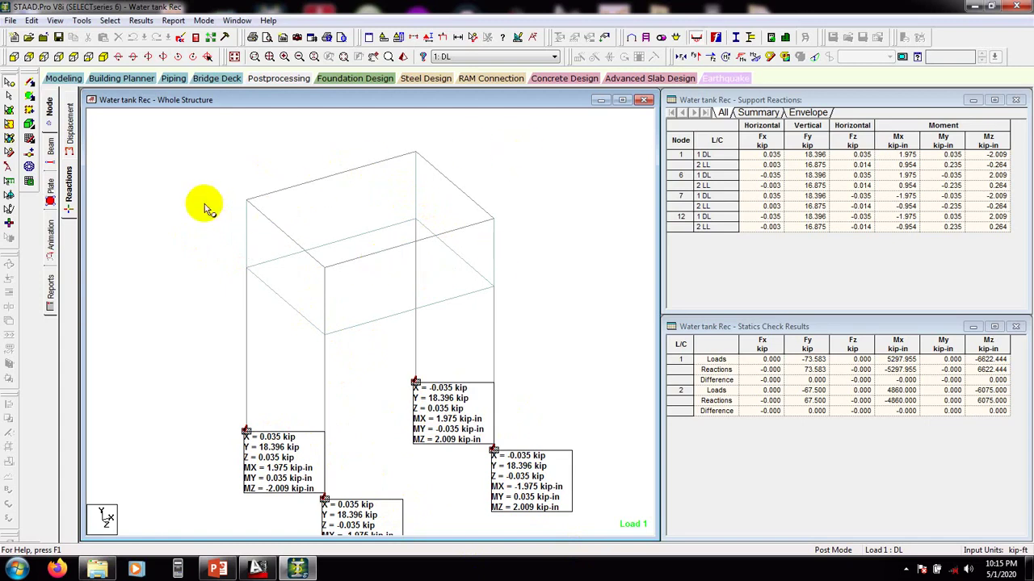
pyautogui.click(289, 84)
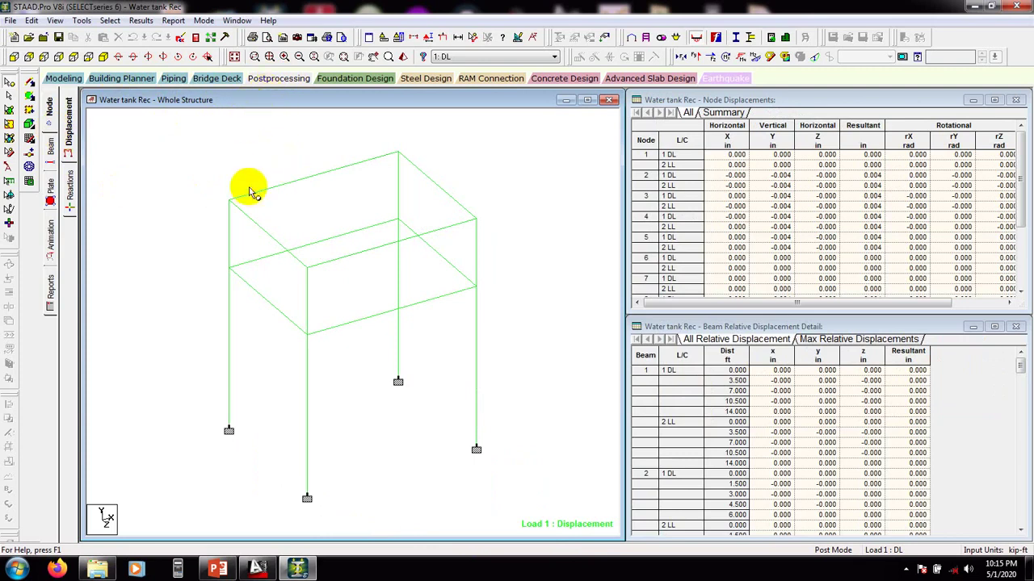
# - Return to modeling mode and choose ACI 318 2011 as the concrete design code
pyautogui.click(72, 81)
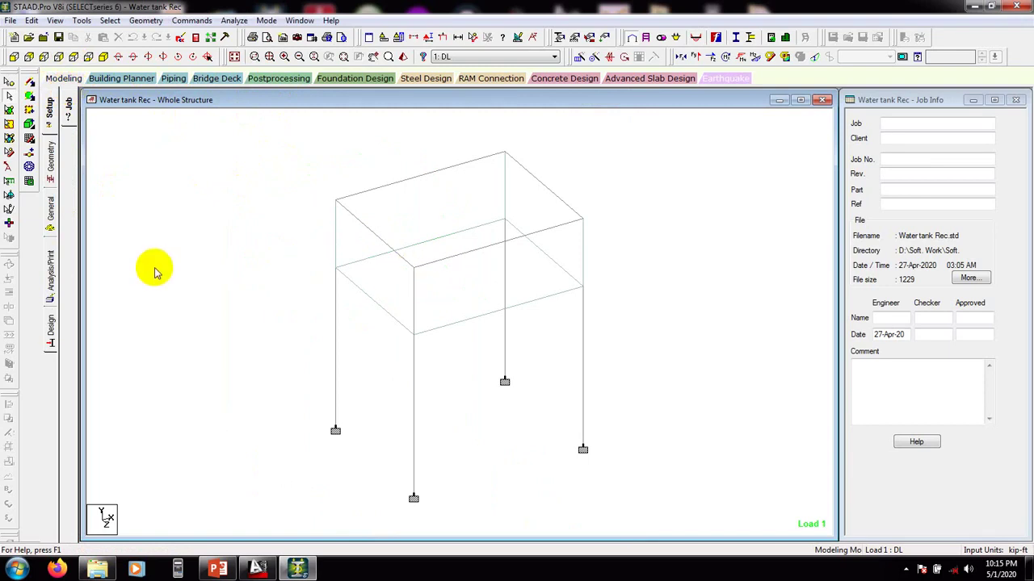
pyautogui.click(50, 333)
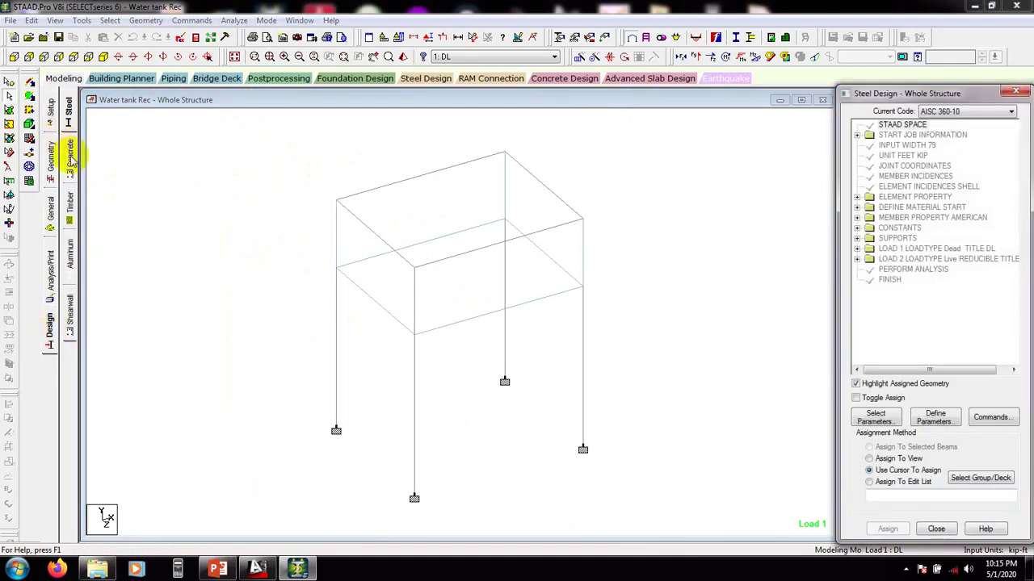
pyautogui.click(71, 155)
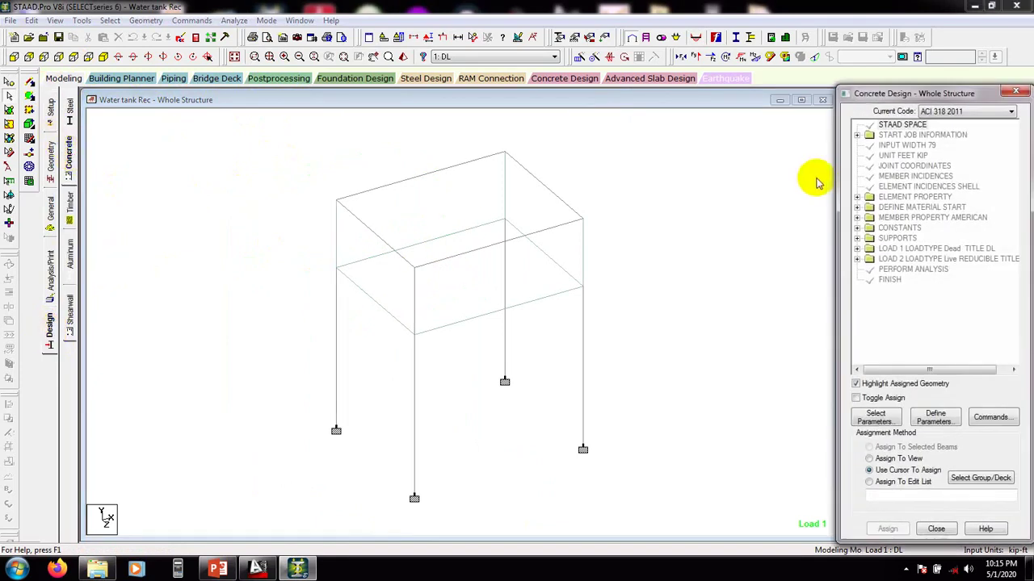
pyautogui.click(953, 112)
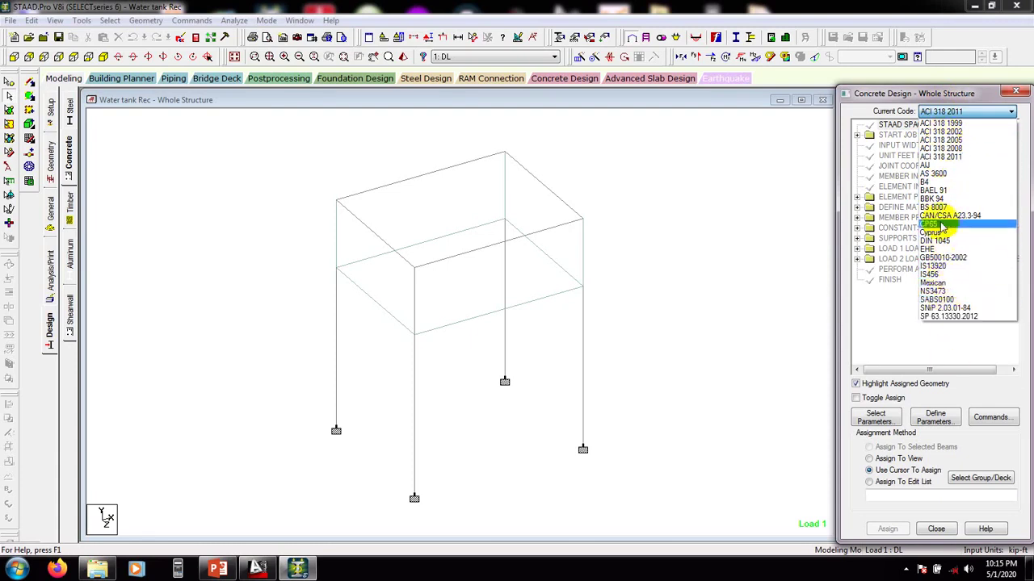
pyautogui.click(951, 158)
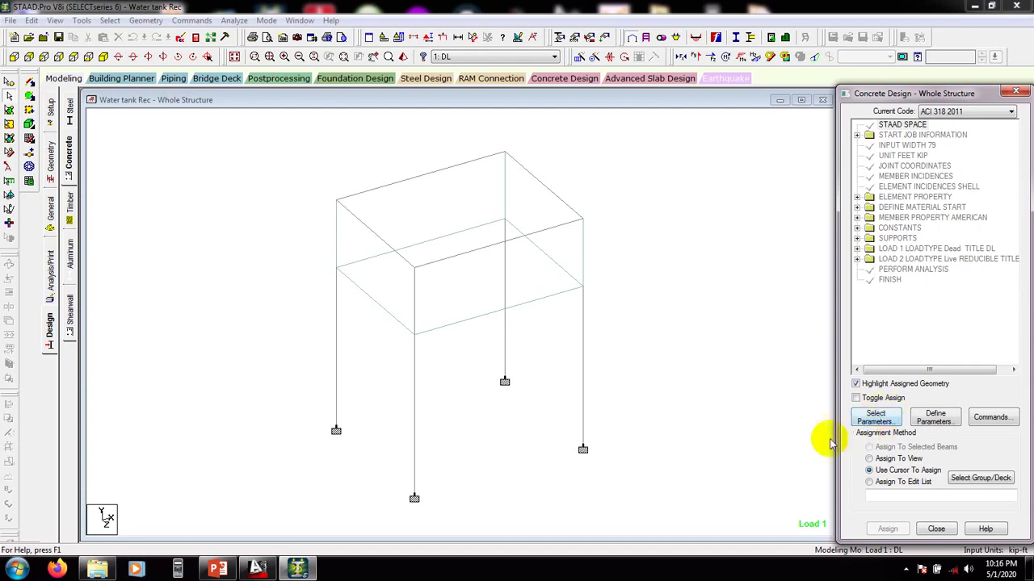
# - Clear the selected concrete design parameters and add only the clear cover parameters Clb, Cls and Clt
pyautogui.click(877, 418)
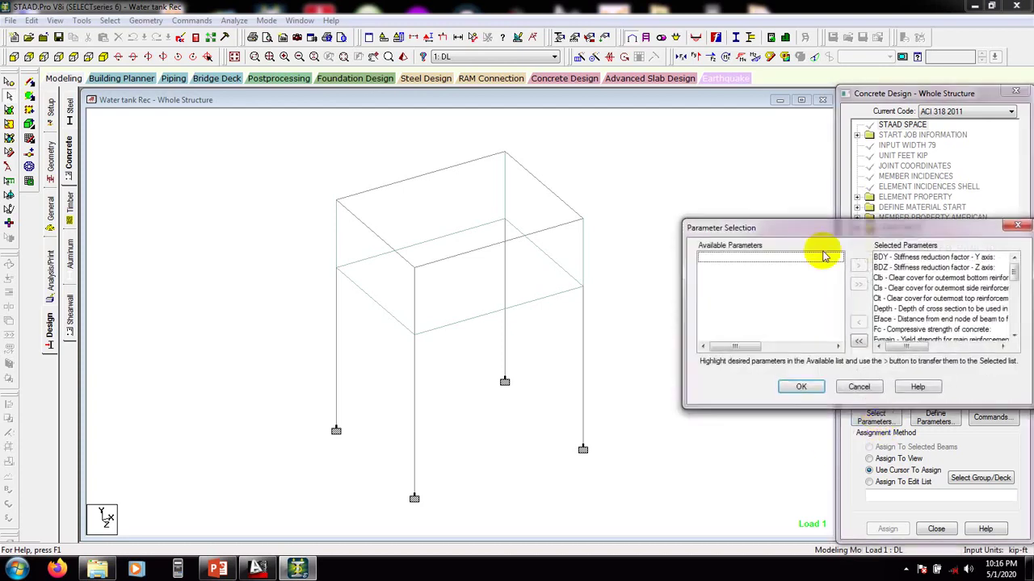
pyautogui.click(858, 341)
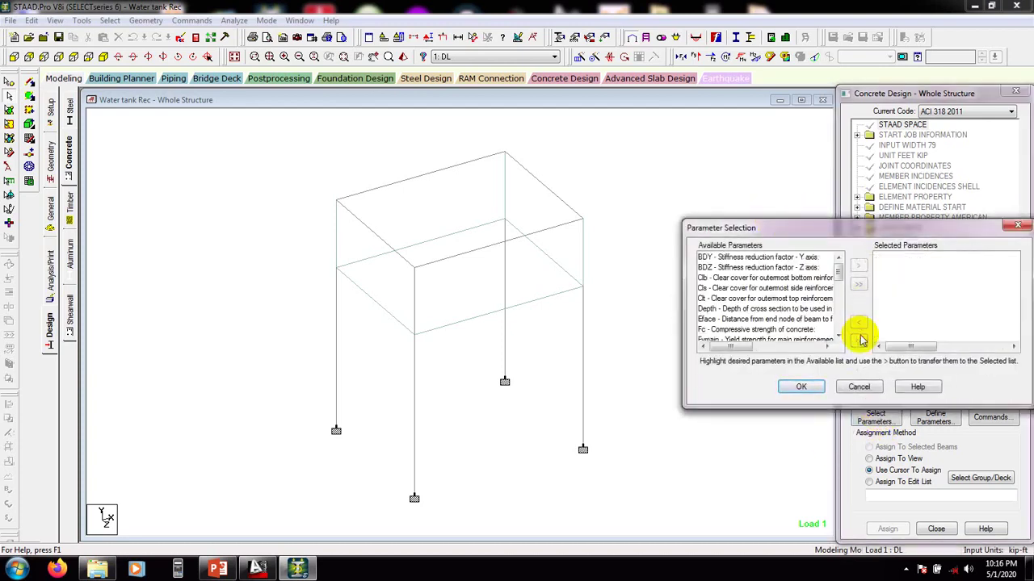
pyautogui.moveTo(833, 228); pyautogui.dragTo(691, 212)
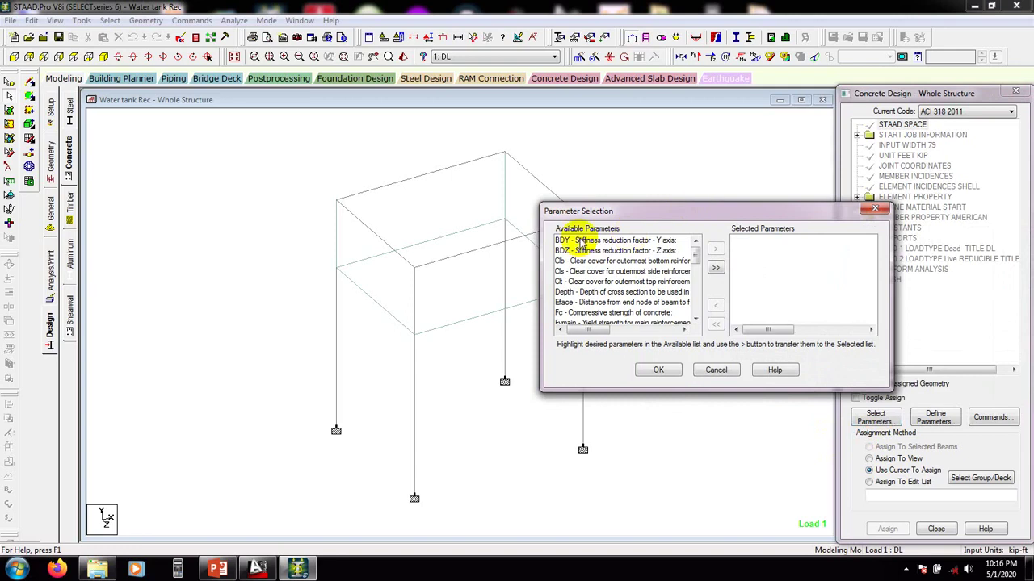
pyautogui.moveTo(578, 261); pyautogui.dragTo(592, 281)
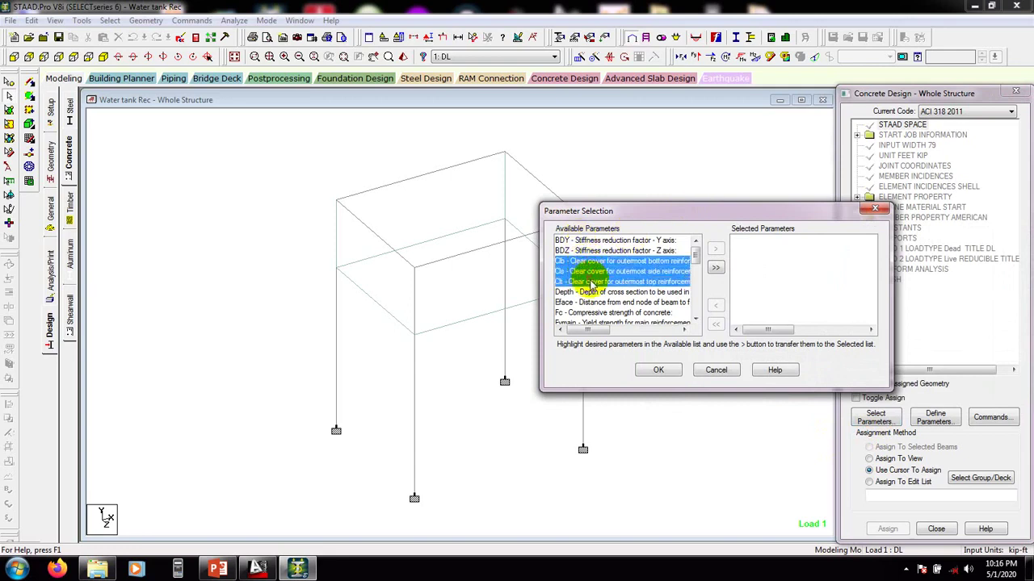
pyautogui.click(714, 248)
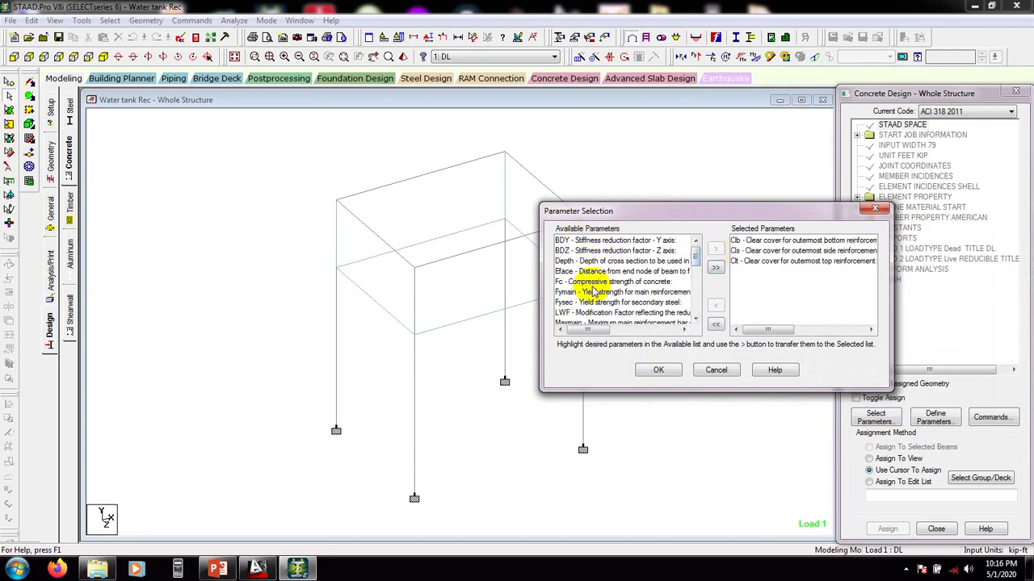
# - Add the Fc concrete strength and Fymain main reinforcement yield parameters, and confirm the parameter selection
pyautogui.click(590, 283)
pyautogui.click(715, 249)
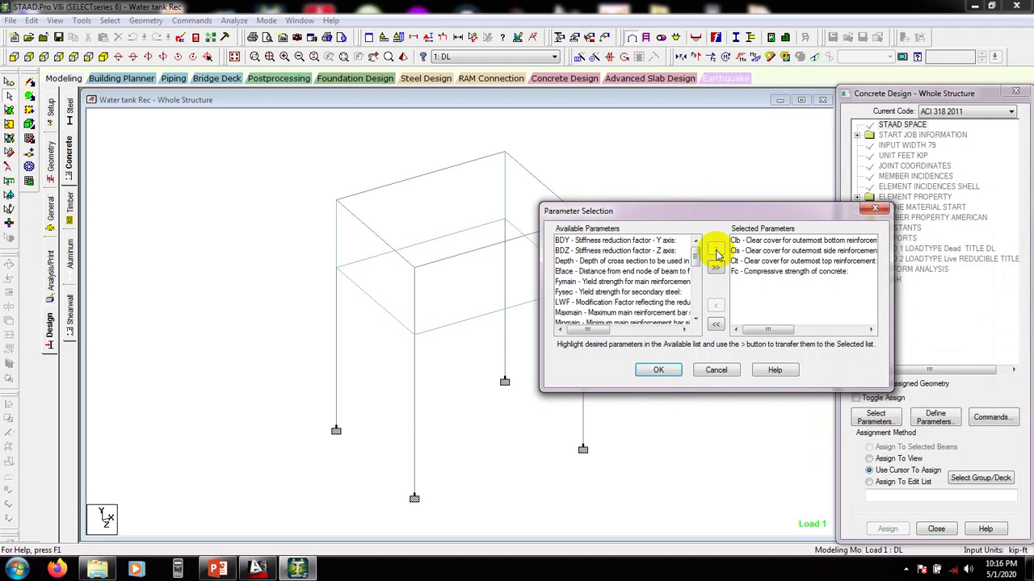
pyautogui.click(578, 282)
pyautogui.click(717, 251)
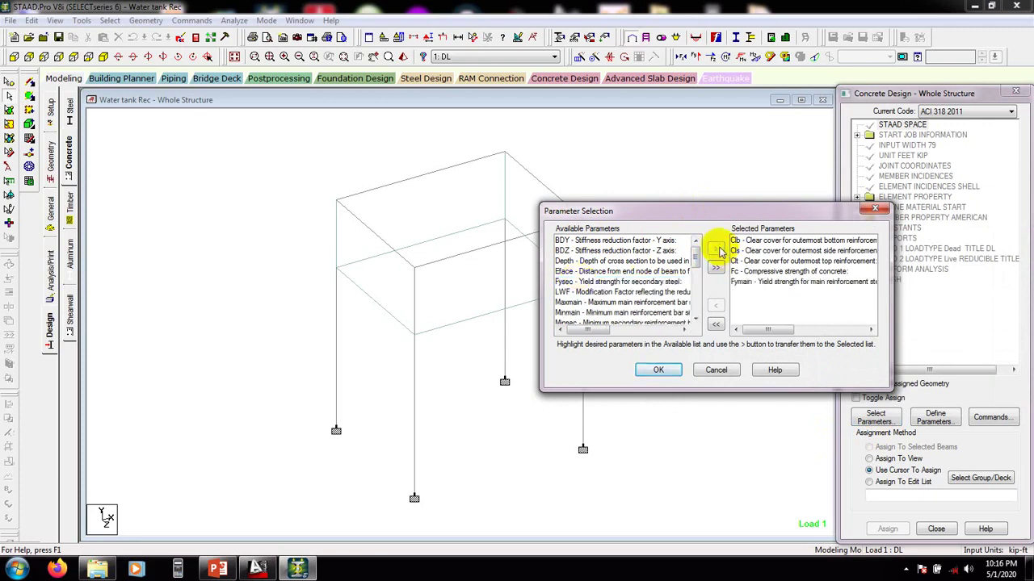
pyautogui.moveTo(704, 209); pyautogui.dragTo(674, 206)
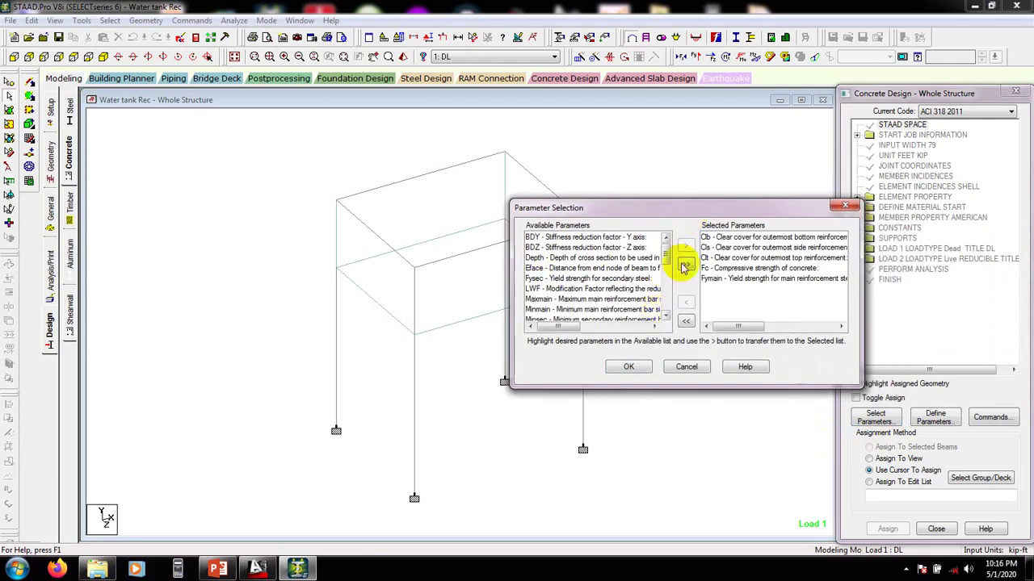
pyautogui.moveTo(662, 247); pyautogui.dragTo(663, 276)
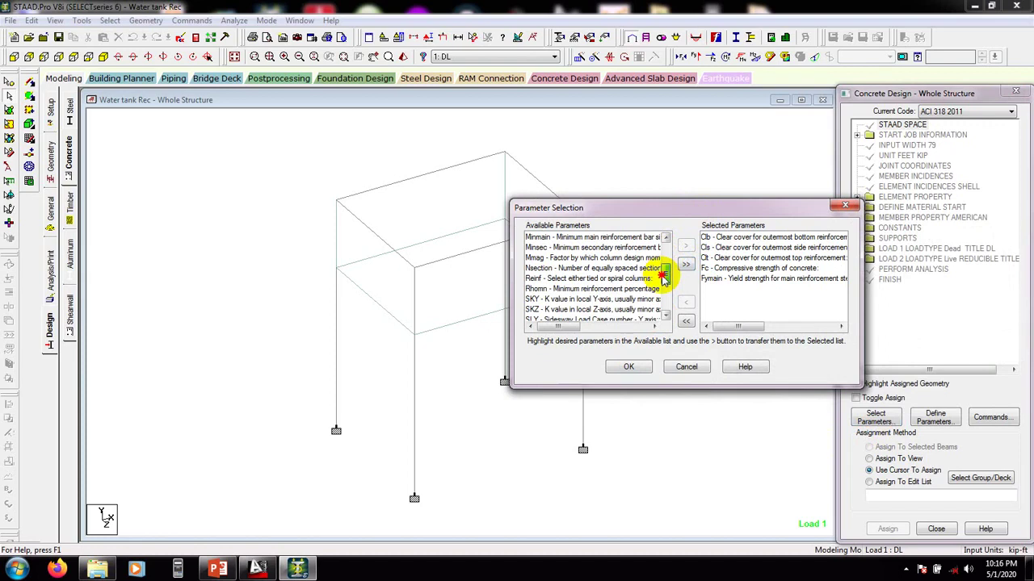
pyautogui.moveTo(663, 276); pyautogui.dragTo(667, 242)
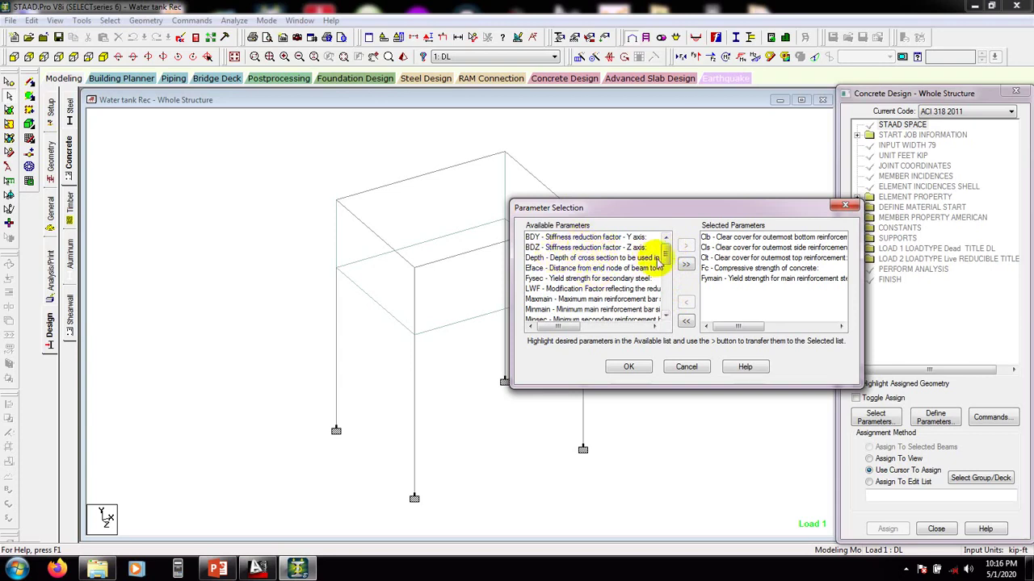
pyautogui.moveTo(667, 252); pyautogui.dragTo(485, 231)
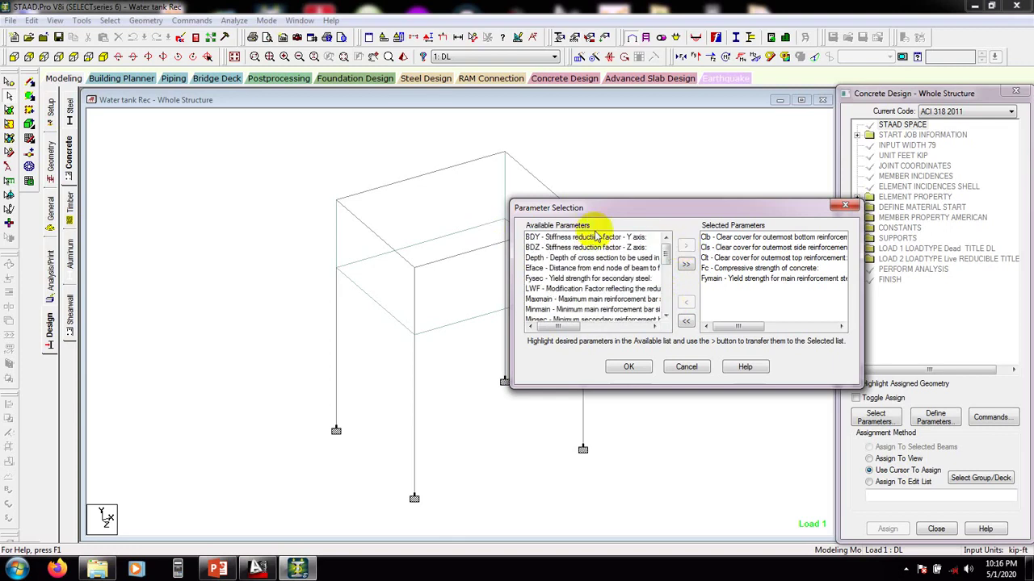
pyautogui.click(630, 367)
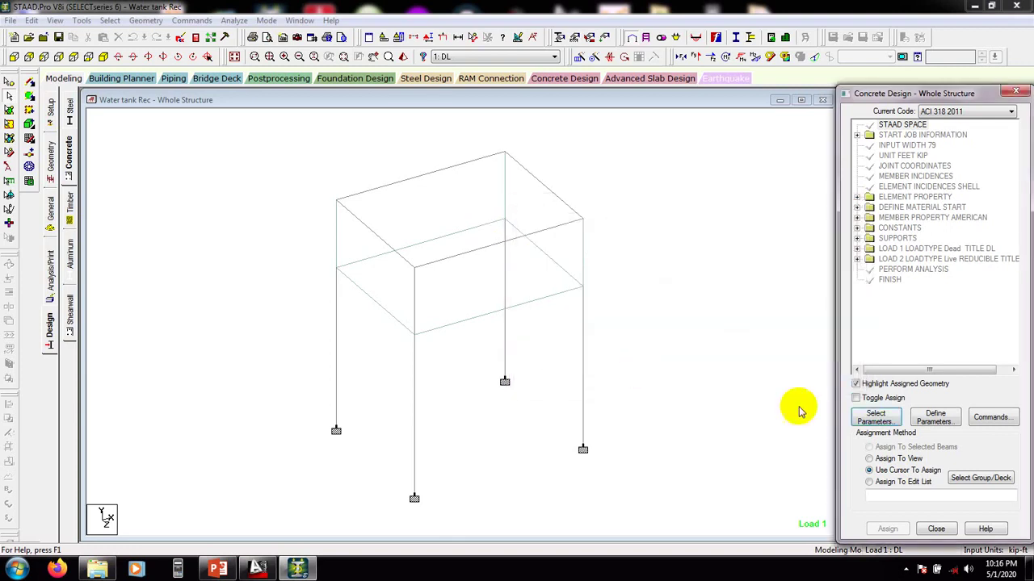
# - Open the design parameter definitions and select the CLB bottom clear cover value for editing
pyautogui.click(935, 418)
pyautogui.moveTo(427, 156); pyautogui.dragTo(560, 188)
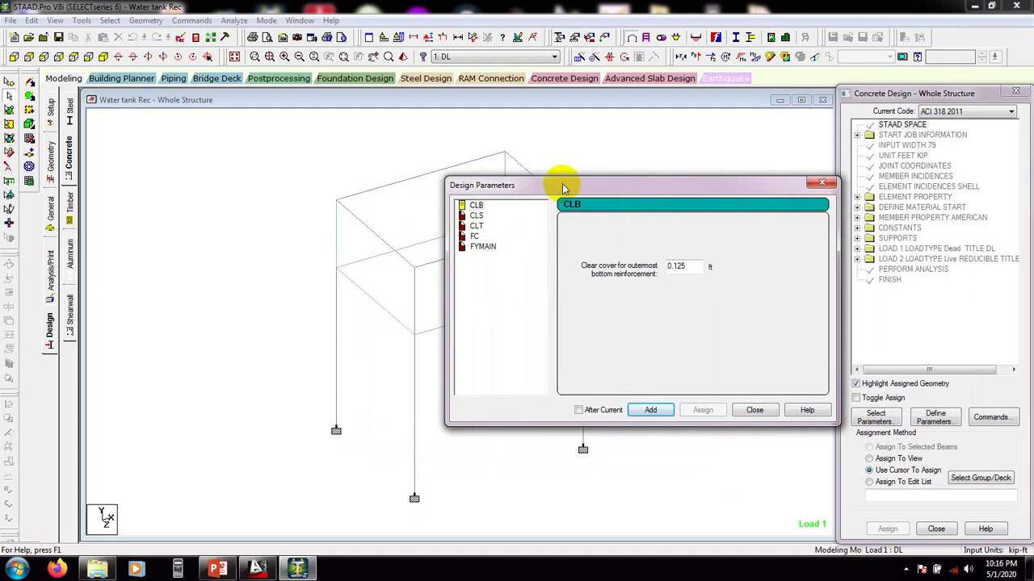
pyautogui.moveTo(595, 189); pyautogui.dragTo(614, 229)
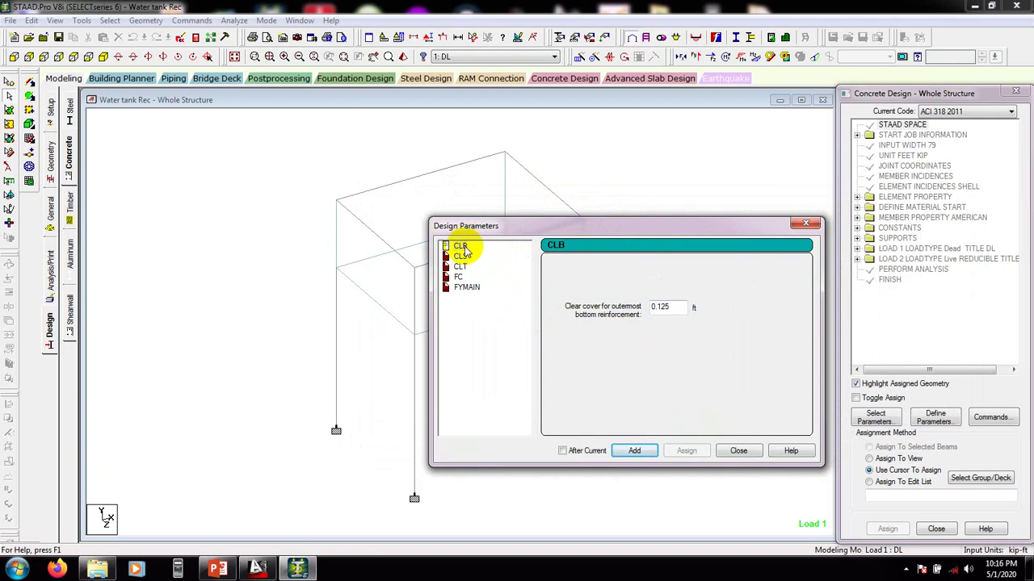
pyautogui.moveTo(508, 227); pyautogui.dragTo(515, 227)
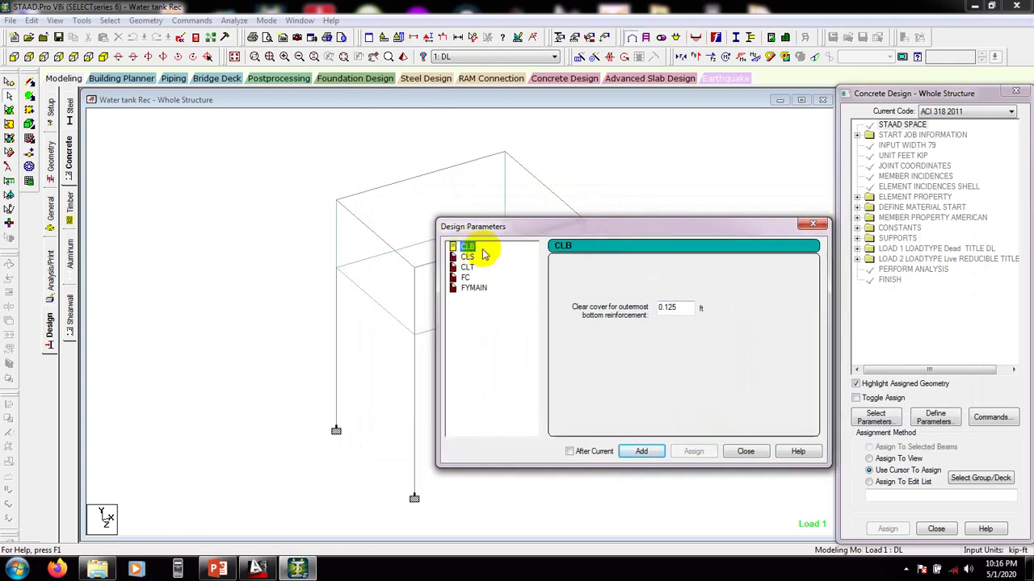
pyautogui.doubleClick(681, 307)
pyautogui.click(660, 307)
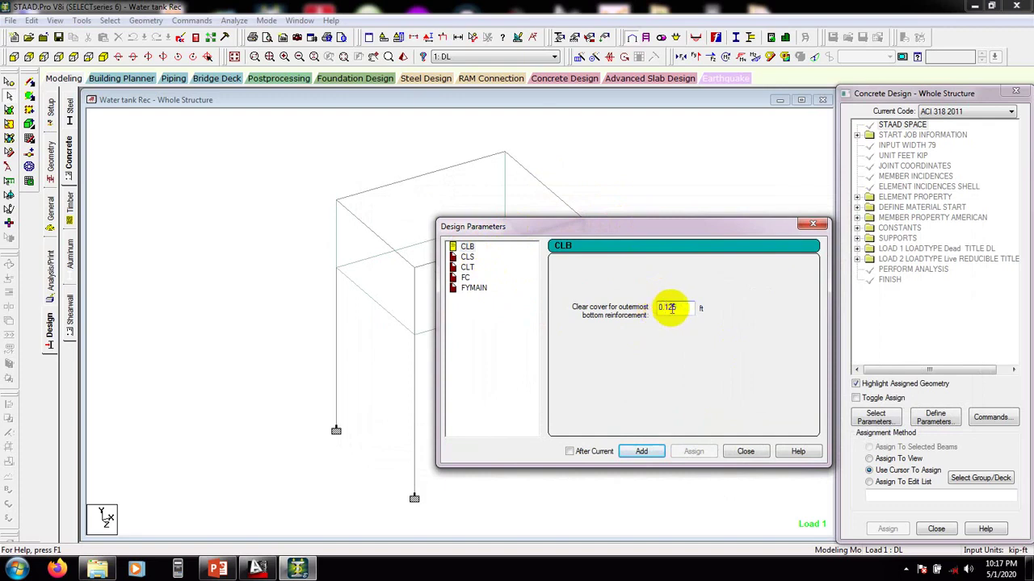
pyautogui.doubleClick(669, 308)
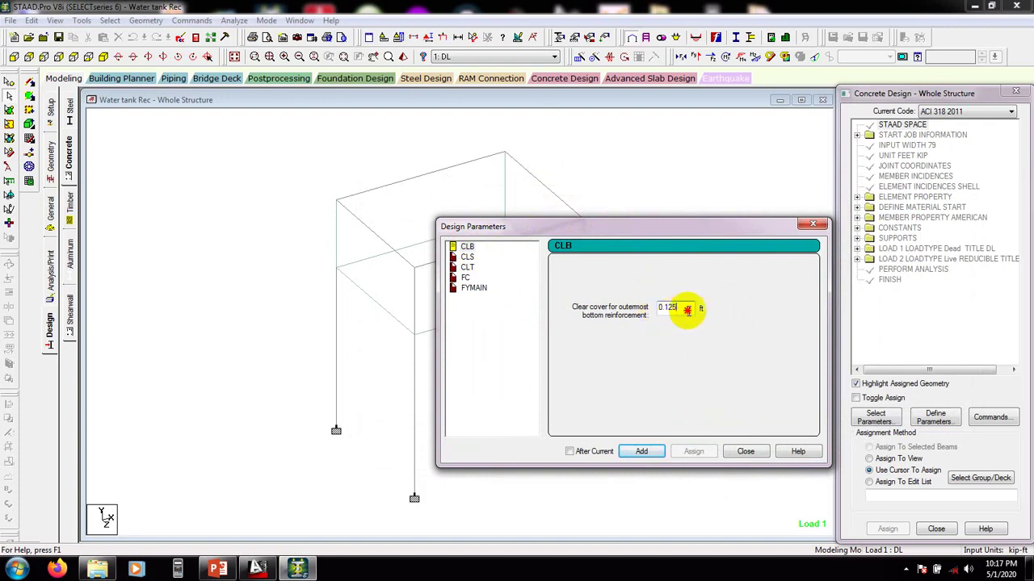
pyautogui.doubleClick(686, 308)
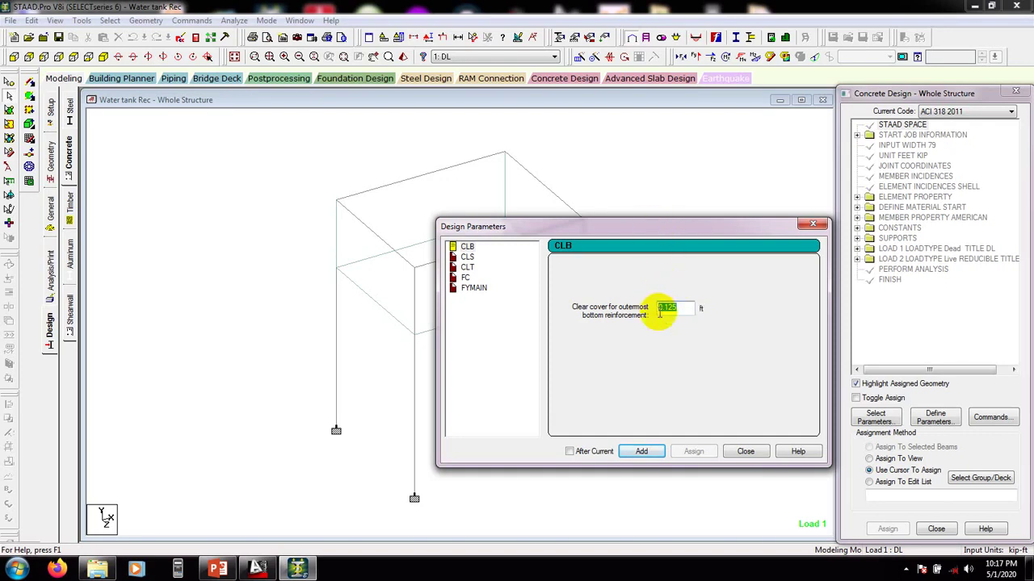
# - Open the fx-570/991EX Emulator, get past its activation wizard, and calculate 0.75÷12 as a decimal
pyautogui.click(184, 574)
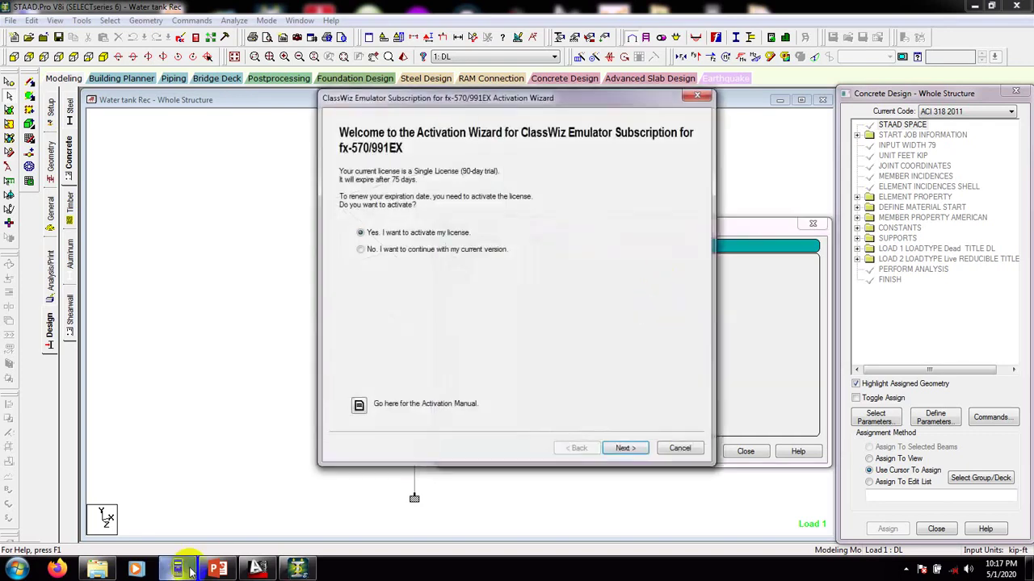
pyautogui.click(624, 448)
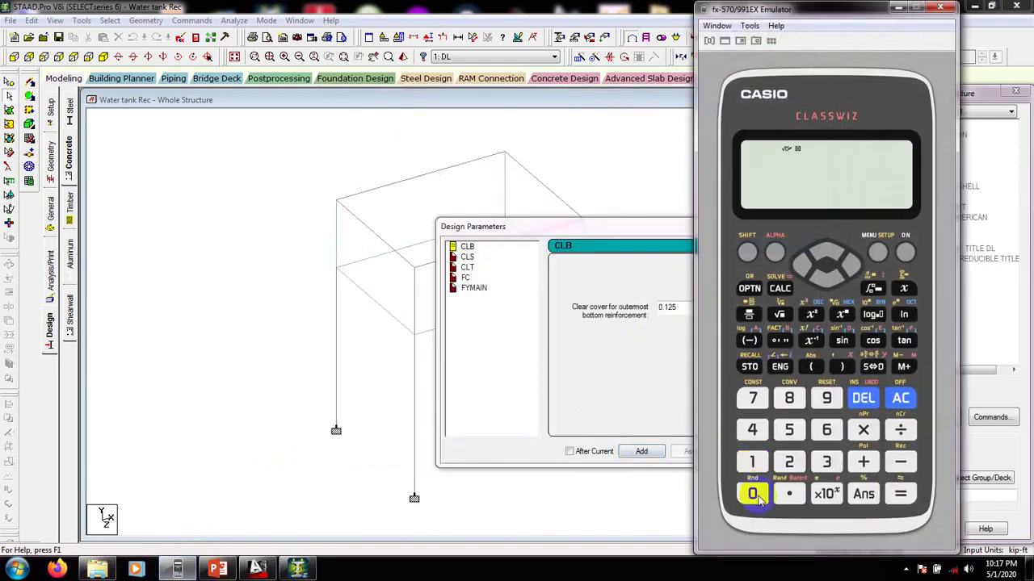
pyautogui.click(751, 493)
pyautogui.click(789, 493)
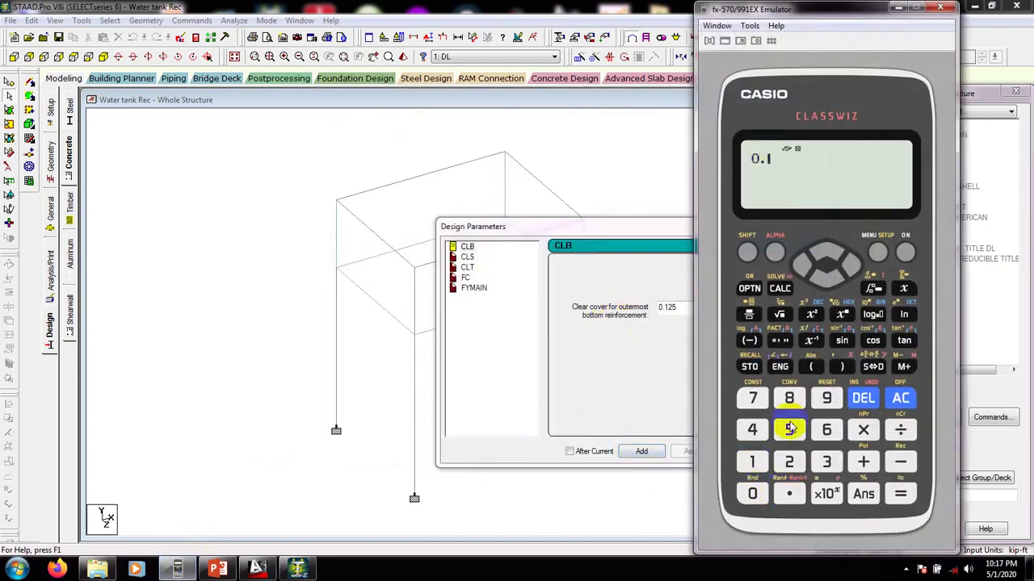
pyautogui.click(751, 398)
pyautogui.click(792, 432)
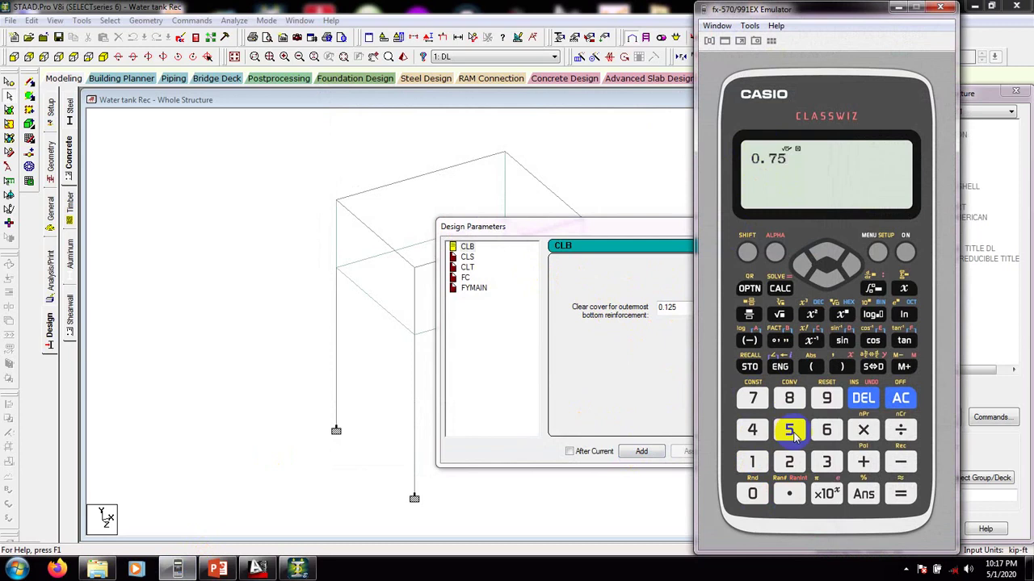
pyautogui.click(755, 466)
pyautogui.click(789, 463)
pyautogui.click(901, 495)
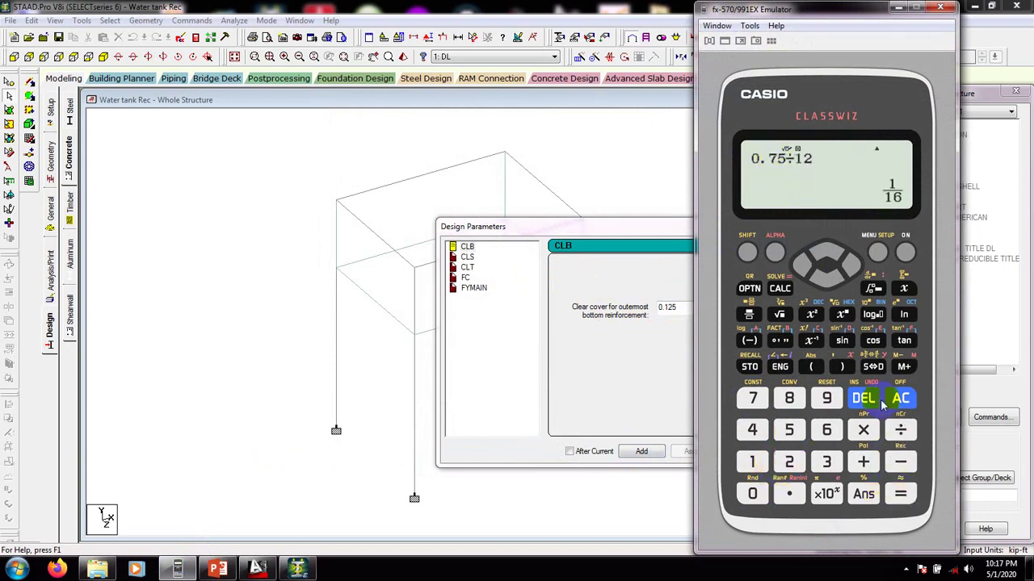
pyautogui.click(872, 367)
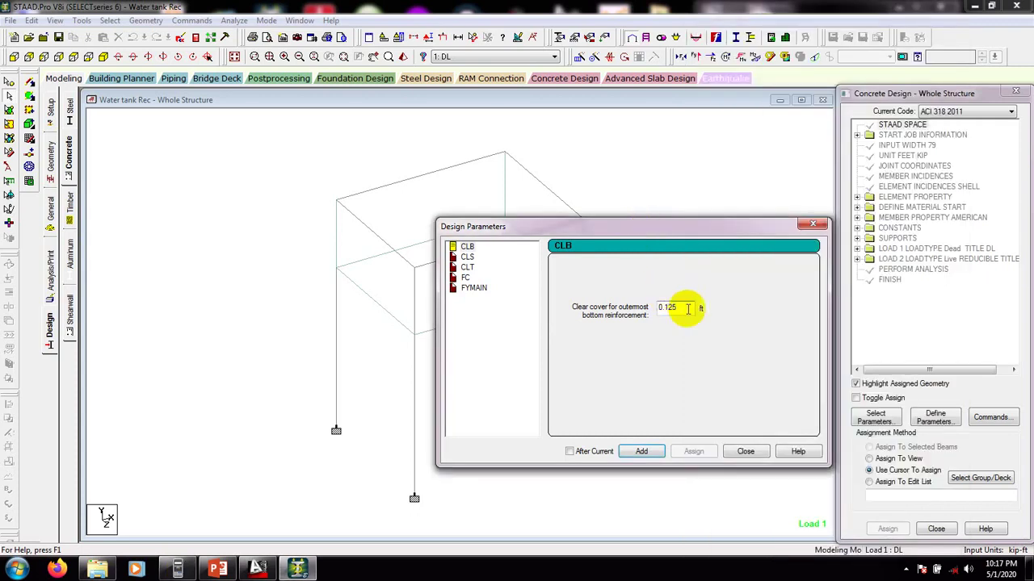
# - Return to STAAD.Pro, set the CLB bottom reinforcement clear cover to 0.062 ft, and add it to the concrete design
pyautogui.moveTo(686, 308); pyautogui.dragTo(630, 311)
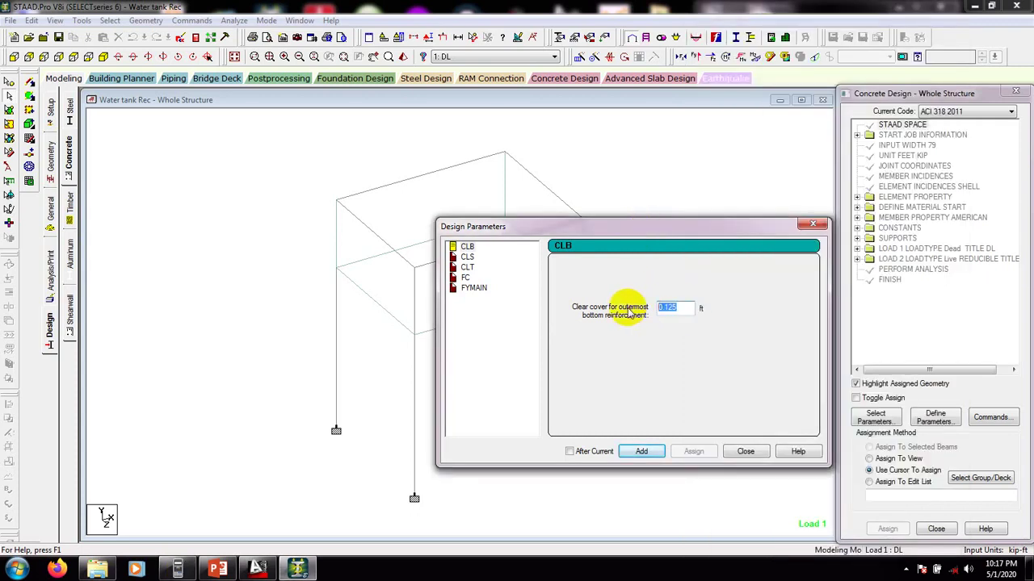
pyautogui.write('0.06')
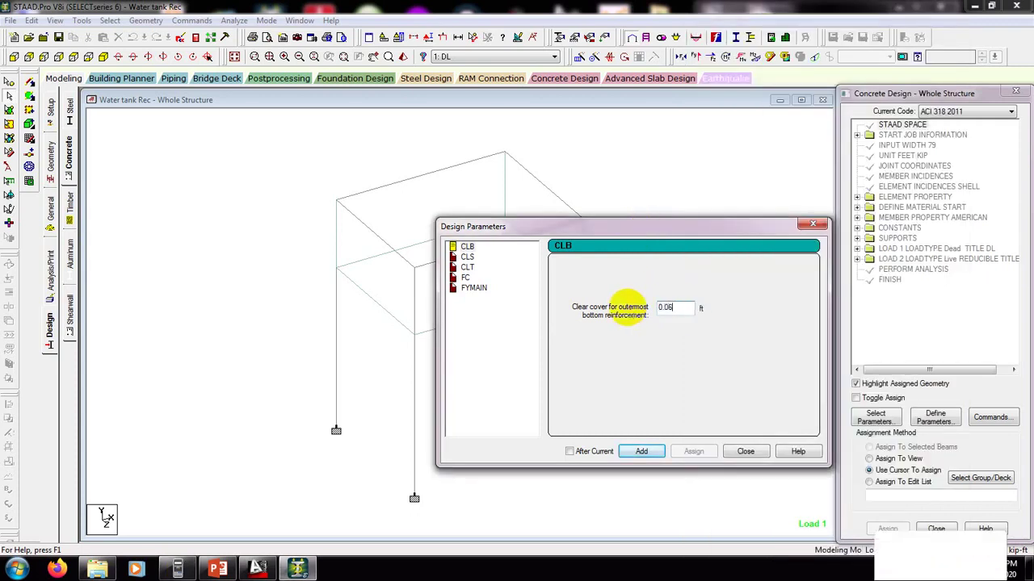
pyautogui.hotkey('shift', 'Home')
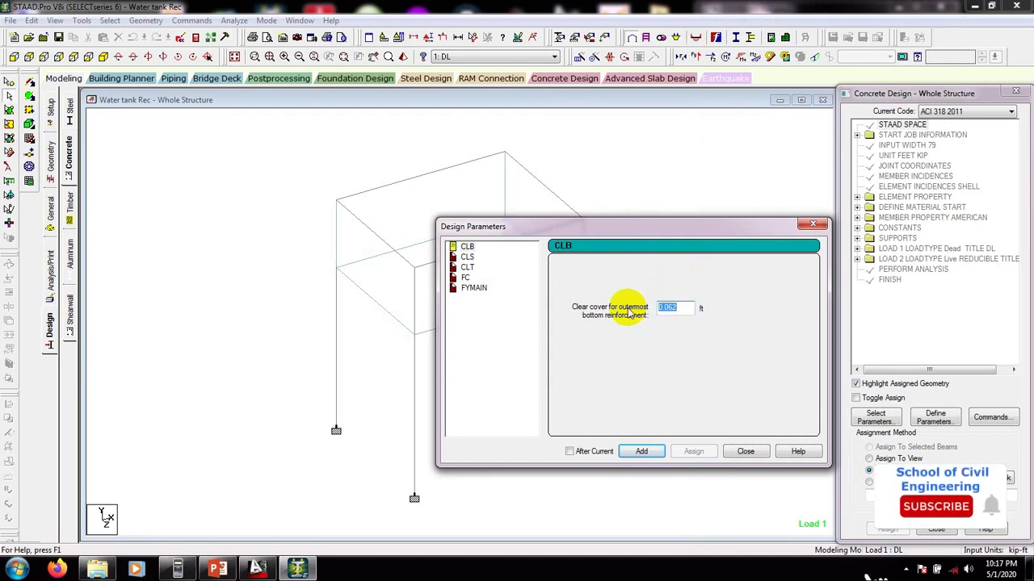
pyautogui.click(683, 308)
pyautogui.click(640, 452)
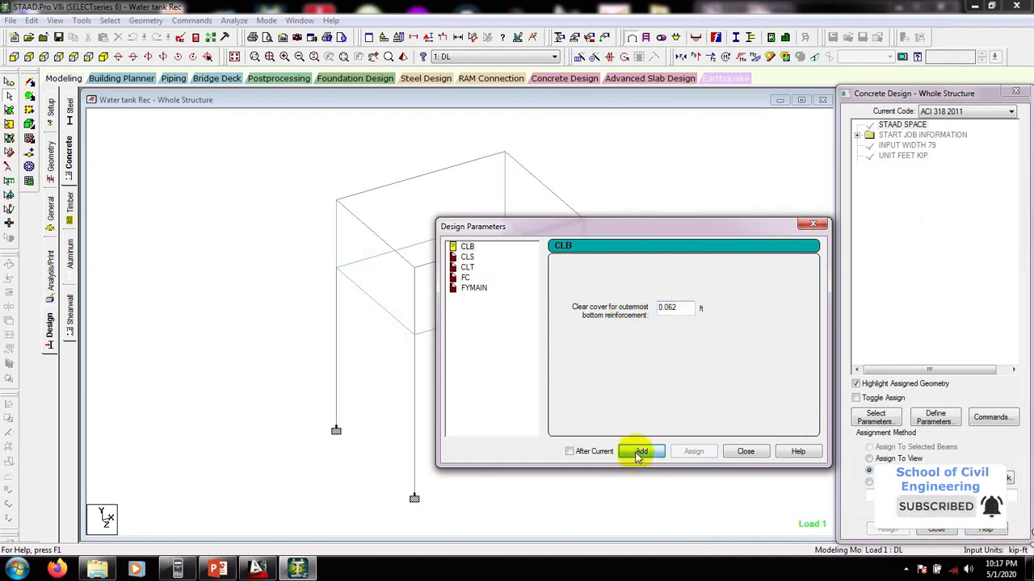
# - Calculate 1÷12 as a decimal in the fx-570/991EX Emulator and add a second CLB bottom cover of 0.083 ft in STAAD.Pro
pyautogui.doubleClick(664, 307)
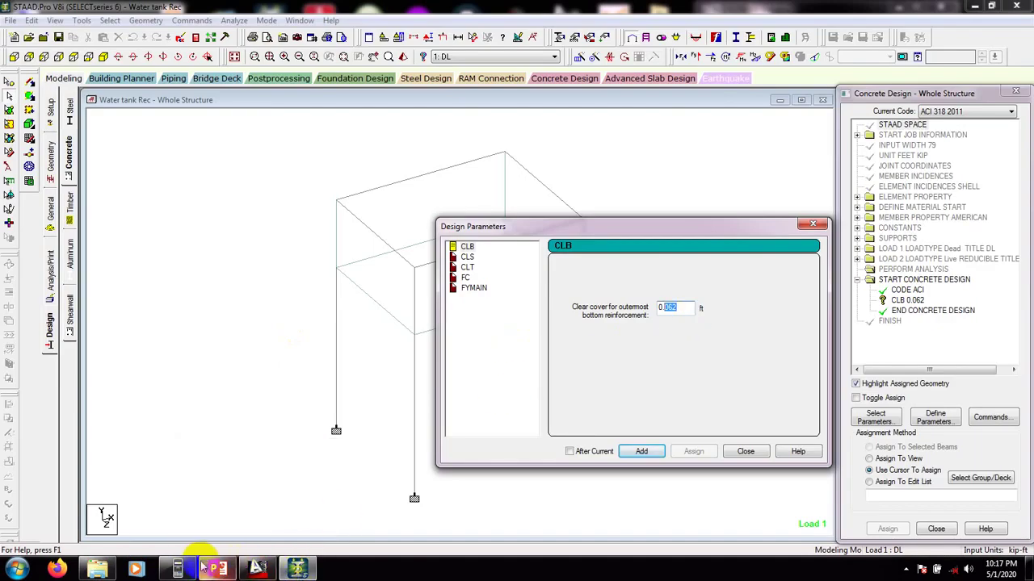
pyautogui.moveTo(192, 568)
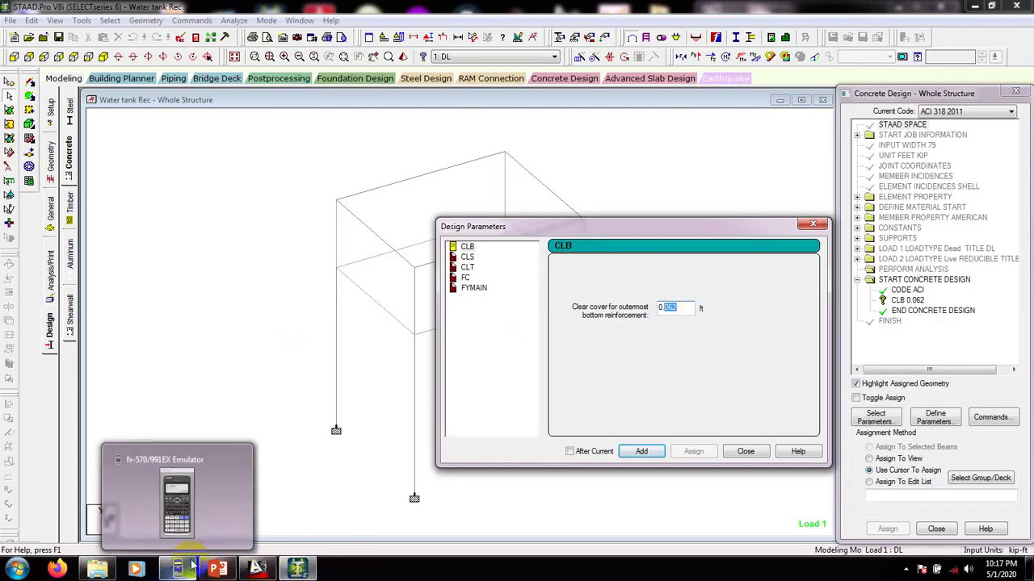
pyautogui.moveTo(275, 572)
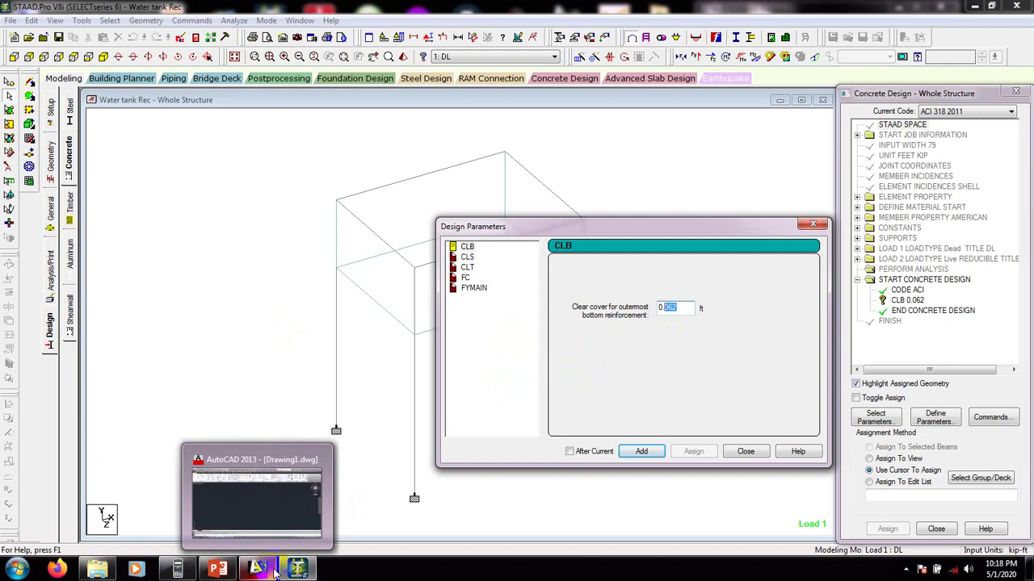
pyautogui.click(177, 570)
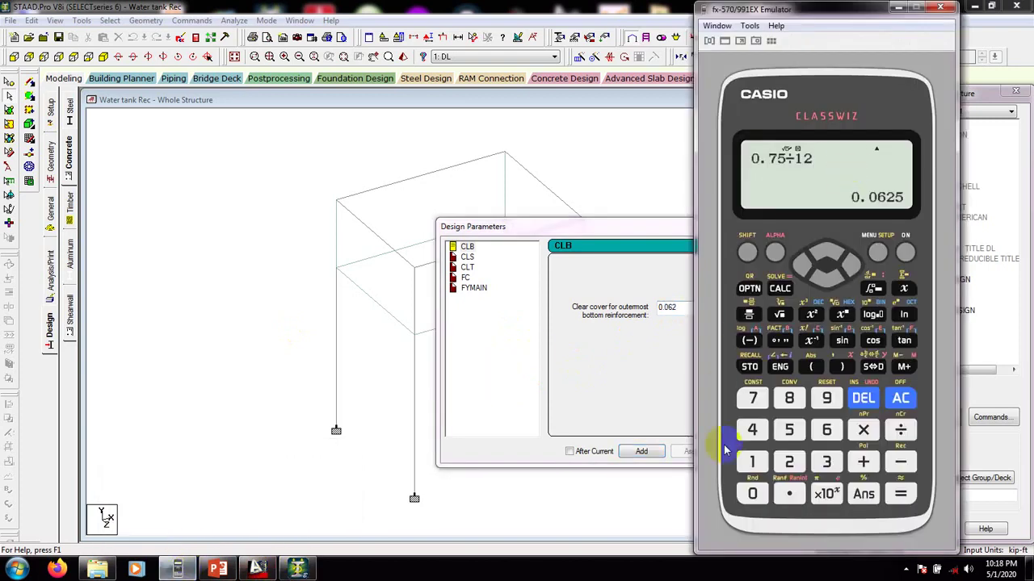
pyautogui.write('1/')
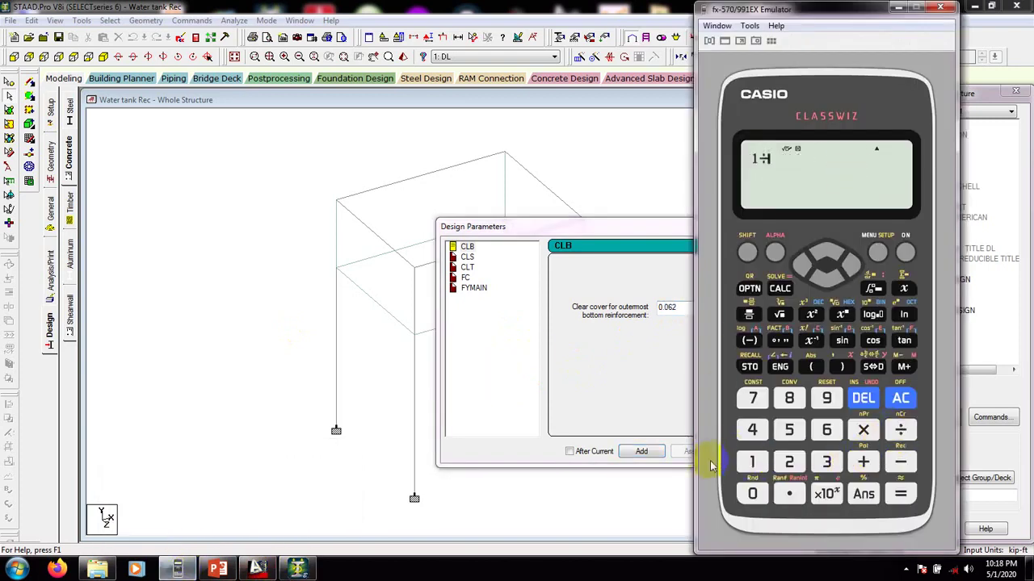
pyautogui.click(751, 461)
pyautogui.click(789, 461)
pyautogui.click(901, 494)
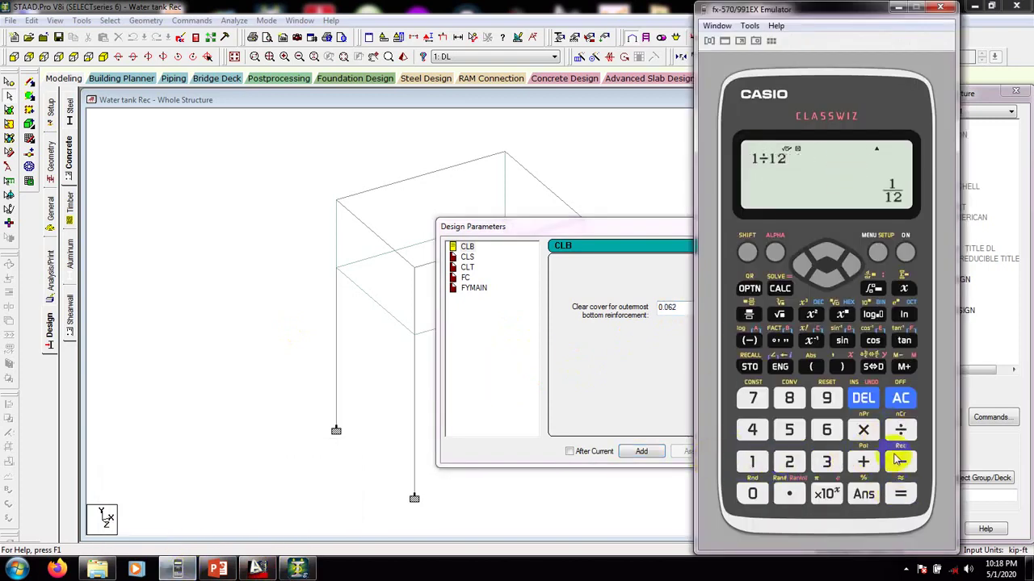
pyautogui.click(873, 366)
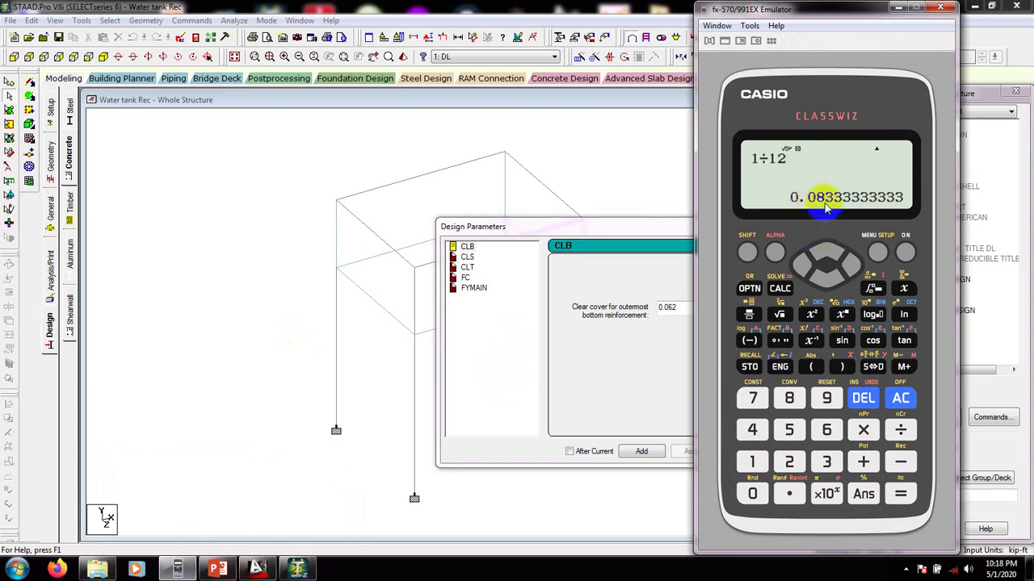
pyautogui.click(606, 229)
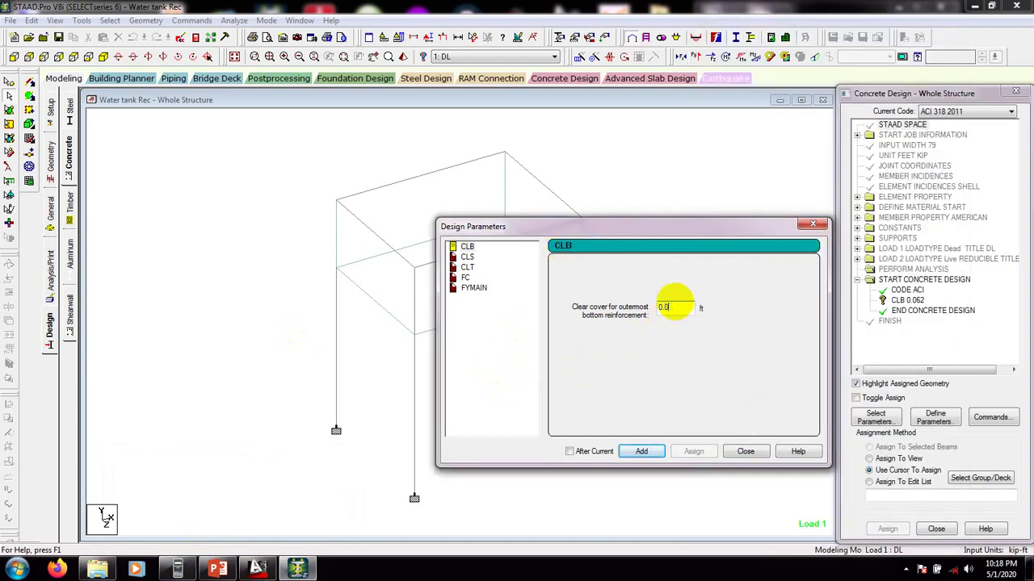
pyautogui.click(638, 454)
# - Add two CLS side reinforcement clear covers, one of 0.062 ft and one of 0.0833 ft
pyautogui.click(467, 257)
pyautogui.click(683, 310)
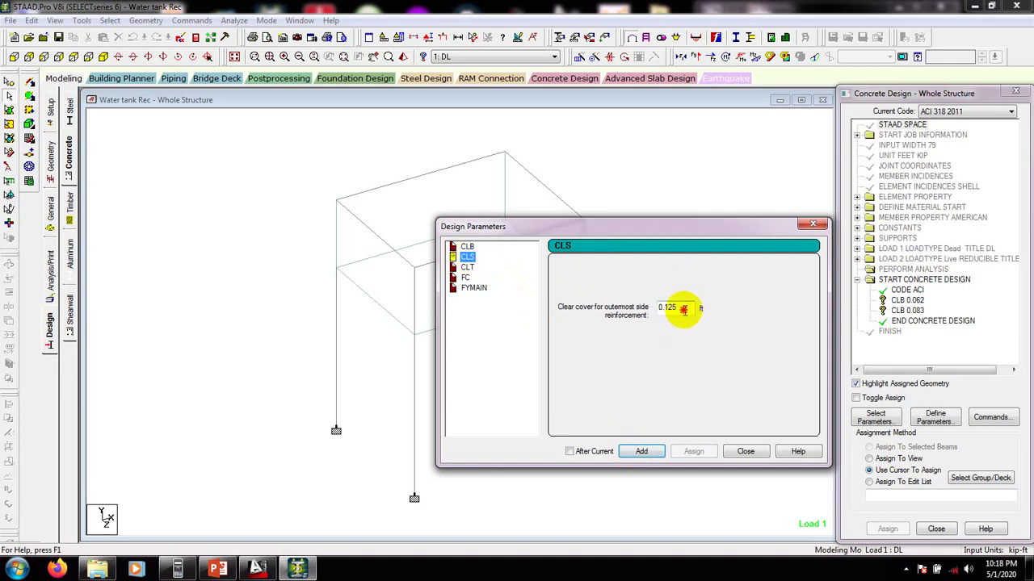
pyautogui.moveTo(683, 309); pyautogui.dragTo(628, 311)
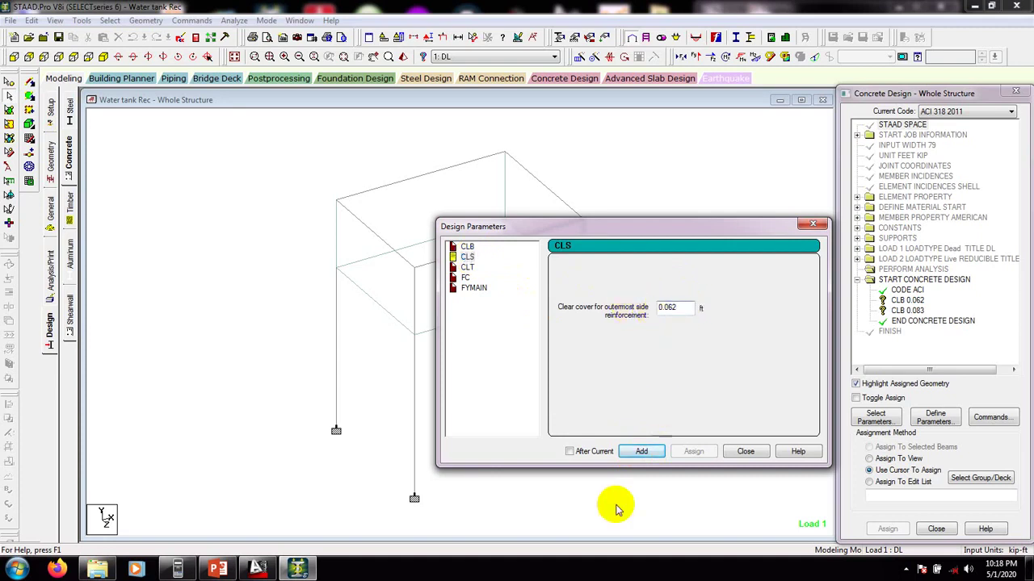
pyautogui.click(643, 452)
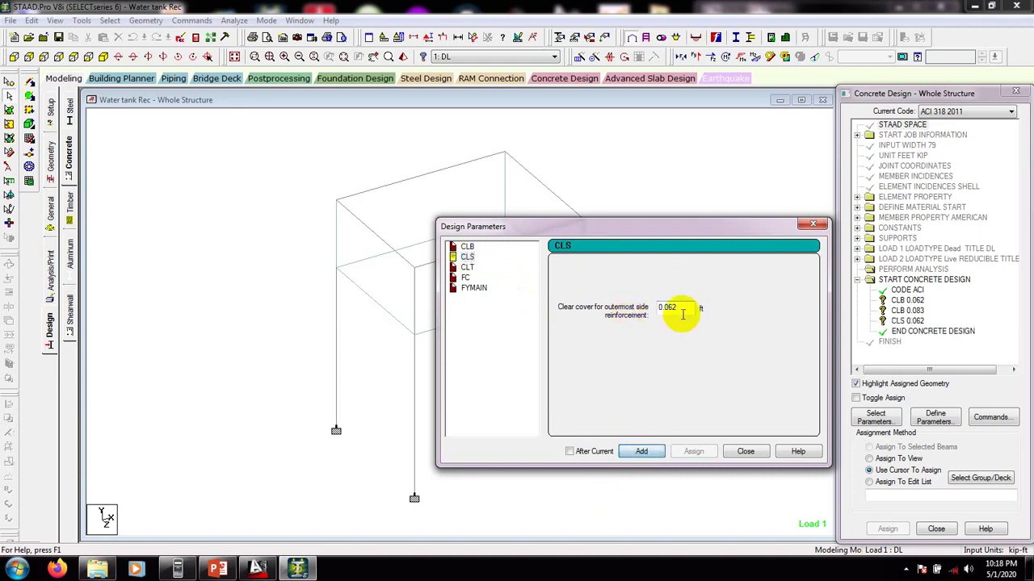
pyautogui.click(676, 308)
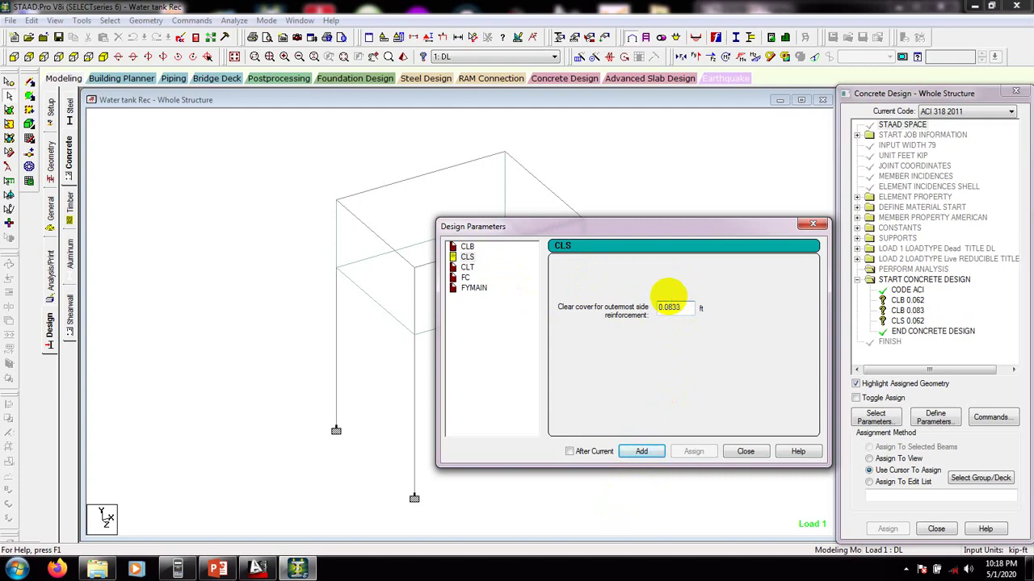
pyautogui.click(648, 453)
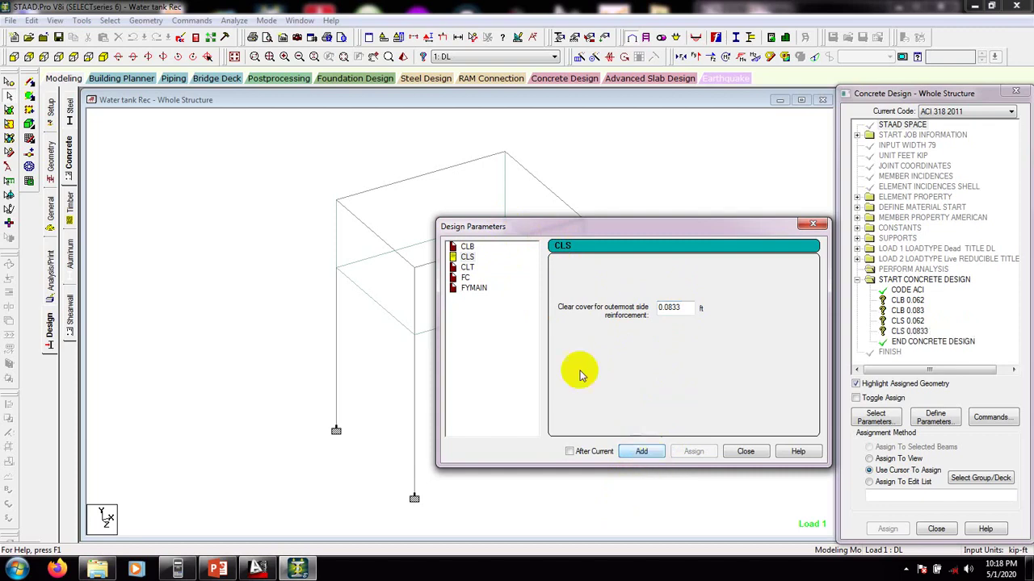
# - Add two CLT top reinforcement clear covers, one of 0.062 ft and one of 0.08333 ft
pyautogui.click(467, 267)
pyautogui.moveTo(680, 308); pyautogui.dragTo(652, 308)
pyautogui.write('0.062')
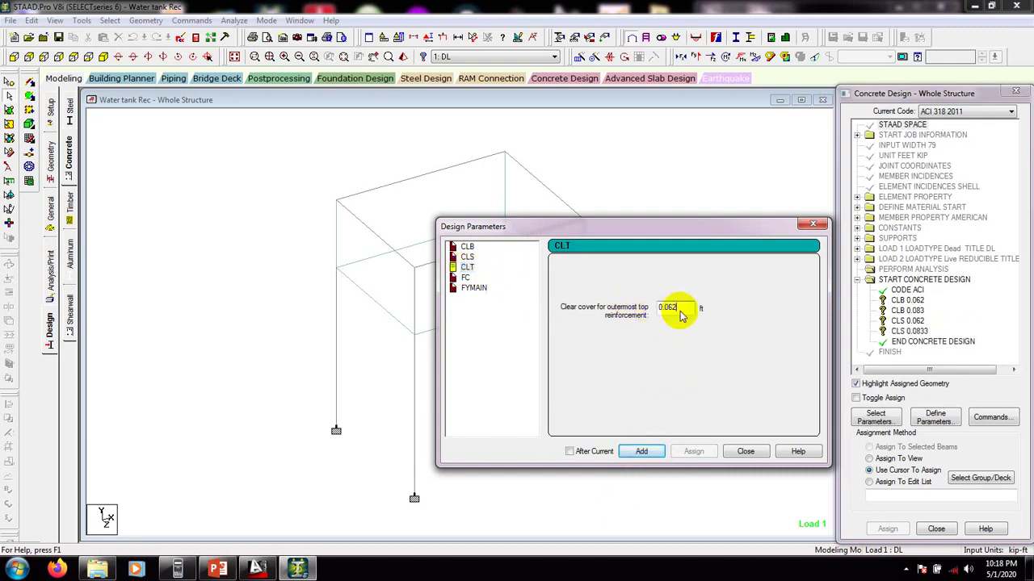
pyautogui.click(641, 451)
pyautogui.moveTo(684, 309); pyautogui.dragTo(667, 311)
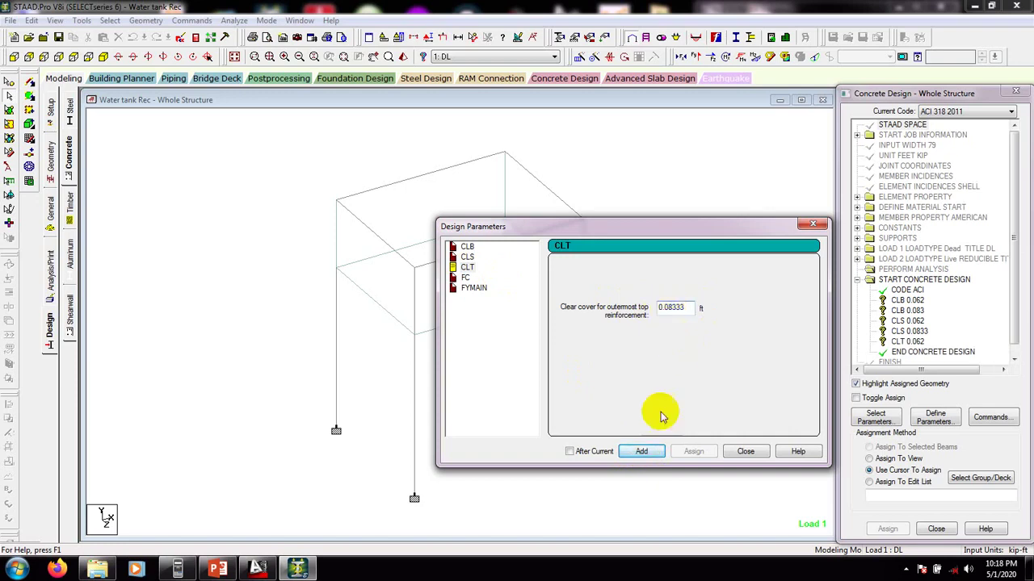
pyautogui.click(646, 451)
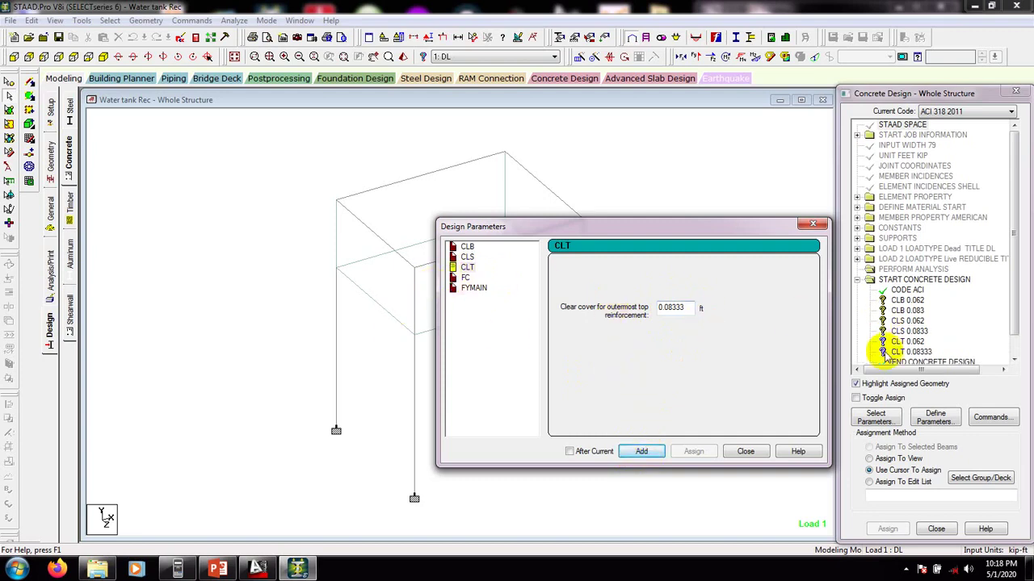
# - Add the FC compressive strength of concrete of 576 kip/ft2 to the concrete design parameters
pyautogui.click(466, 278)
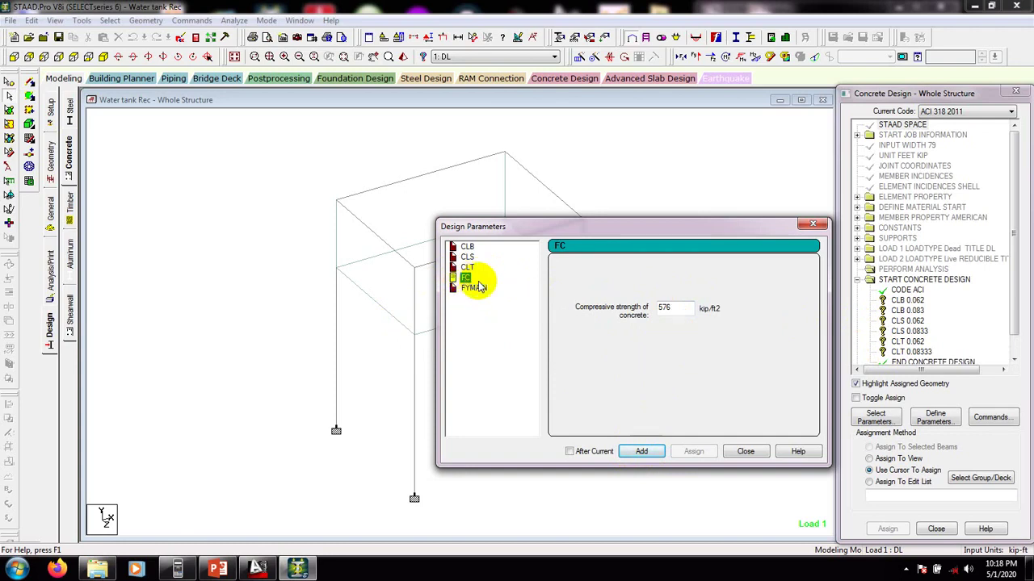
pyautogui.click(677, 308)
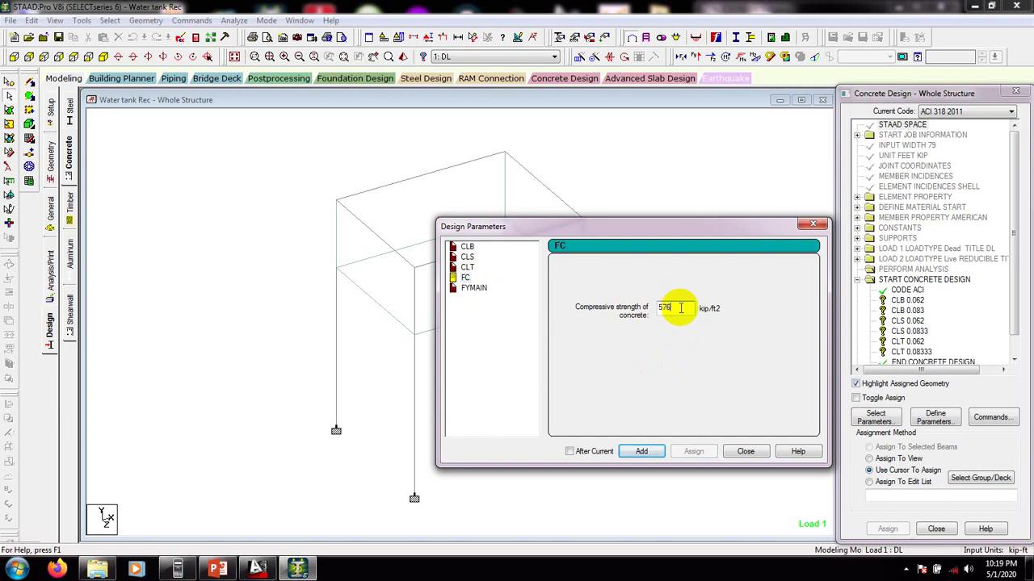
pyautogui.moveTo(680, 311); pyautogui.dragTo(657, 314)
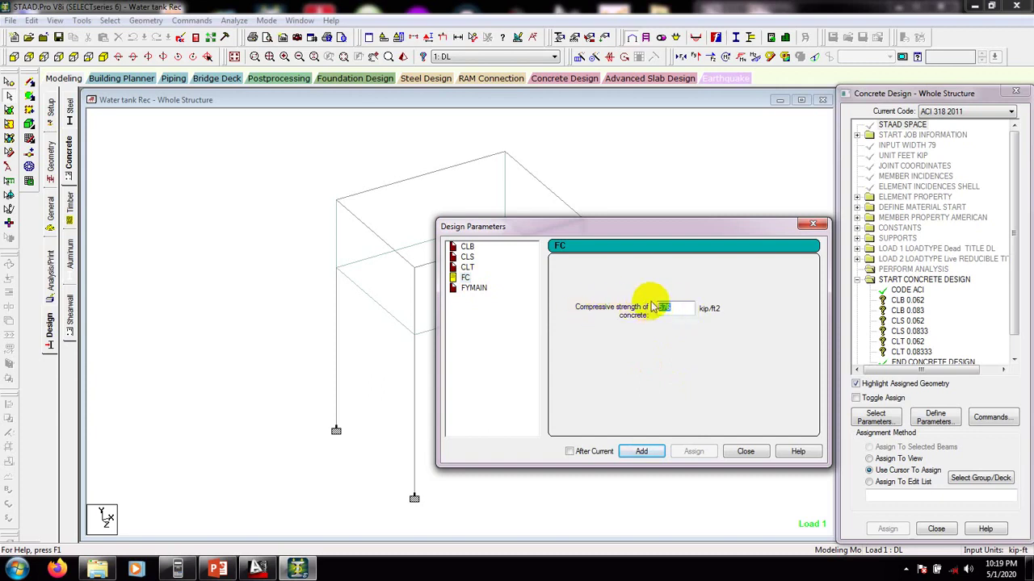
pyautogui.click(679, 308)
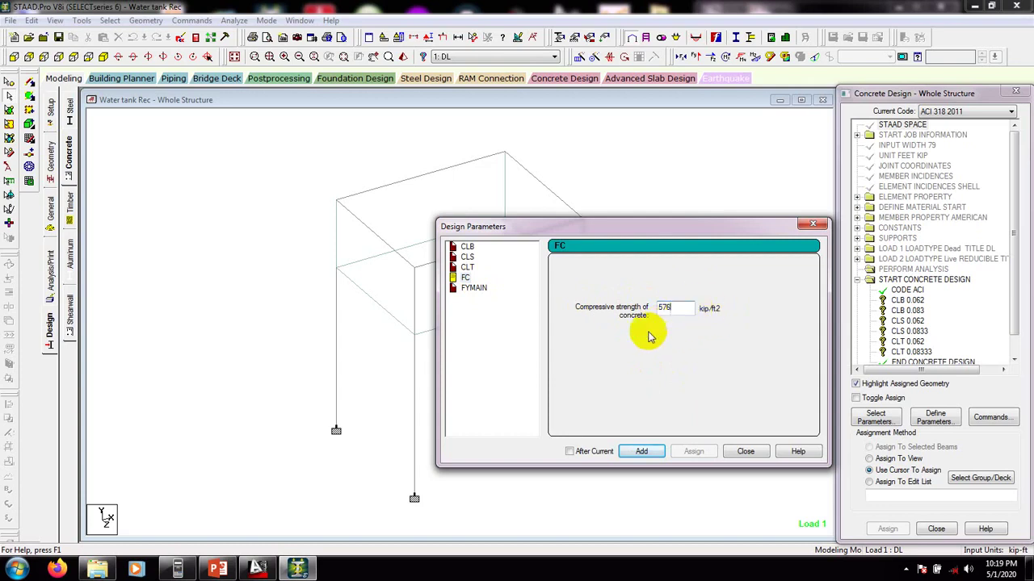
pyautogui.click(642, 452)
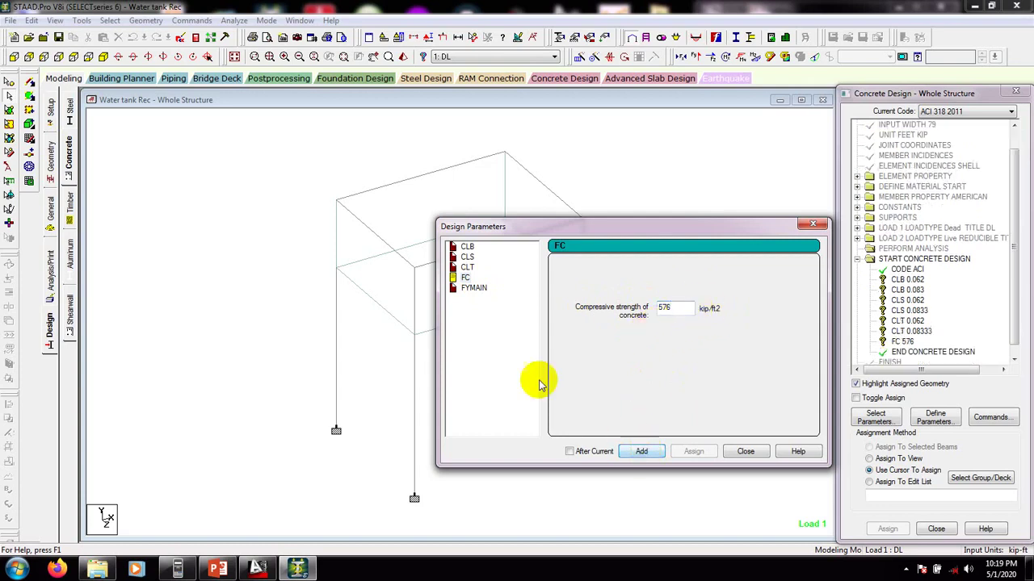
# - Add the FYMAIN main reinforcement yield strength of 8640 kip/ft2 and finish defining parameters
pyautogui.click(474, 289)
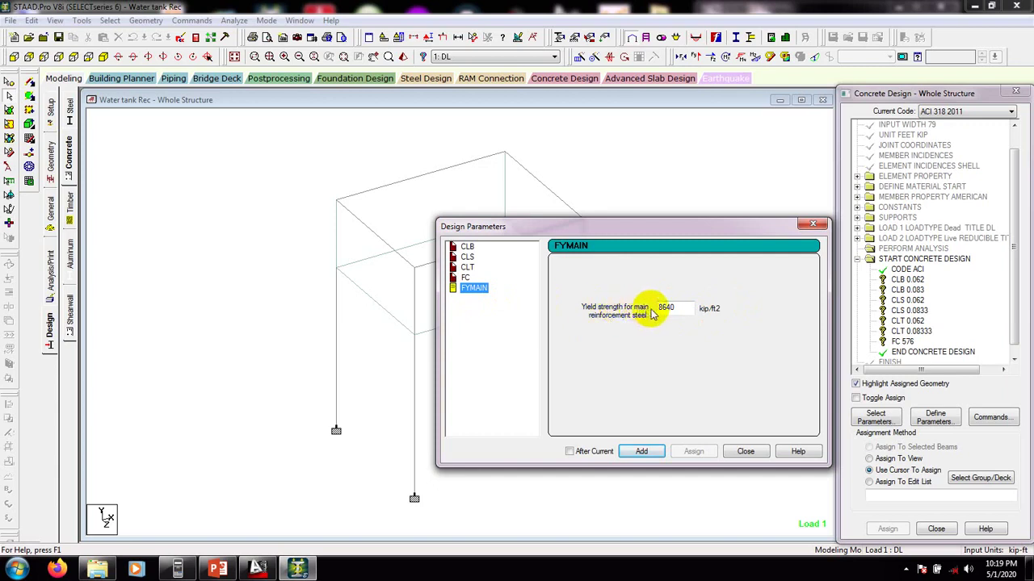
pyautogui.click(641, 451)
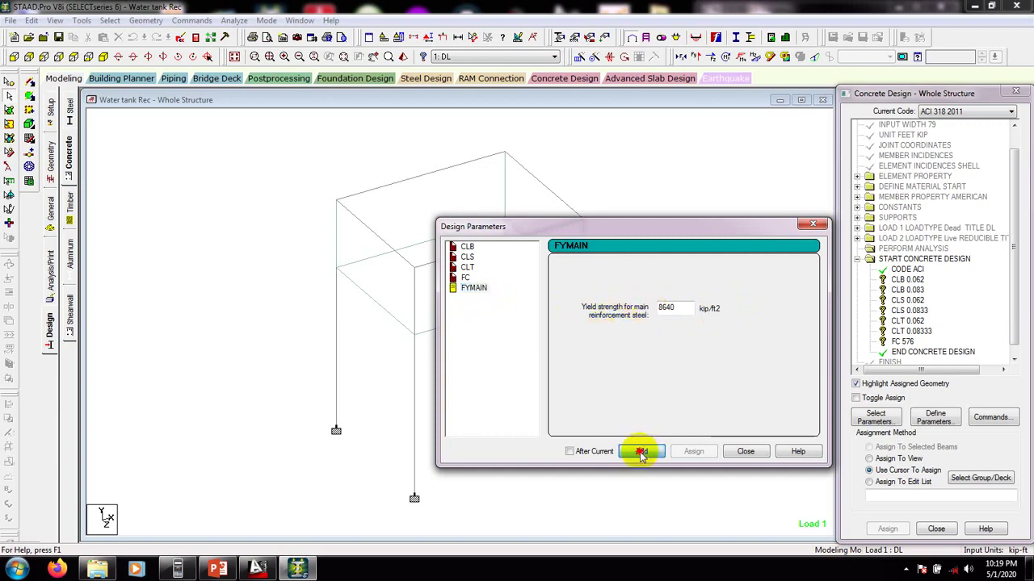
pyautogui.click(745, 452)
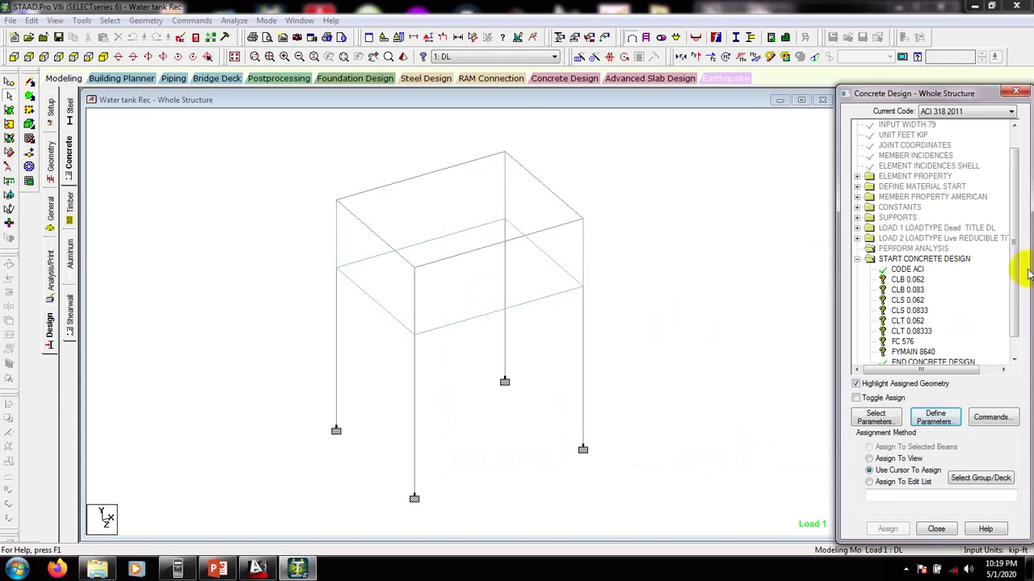
# - Assign the FC 576 concrete strength to the entire structure in view
pyautogui.moveTo(1014, 273); pyautogui.dragTo(1014, 284)
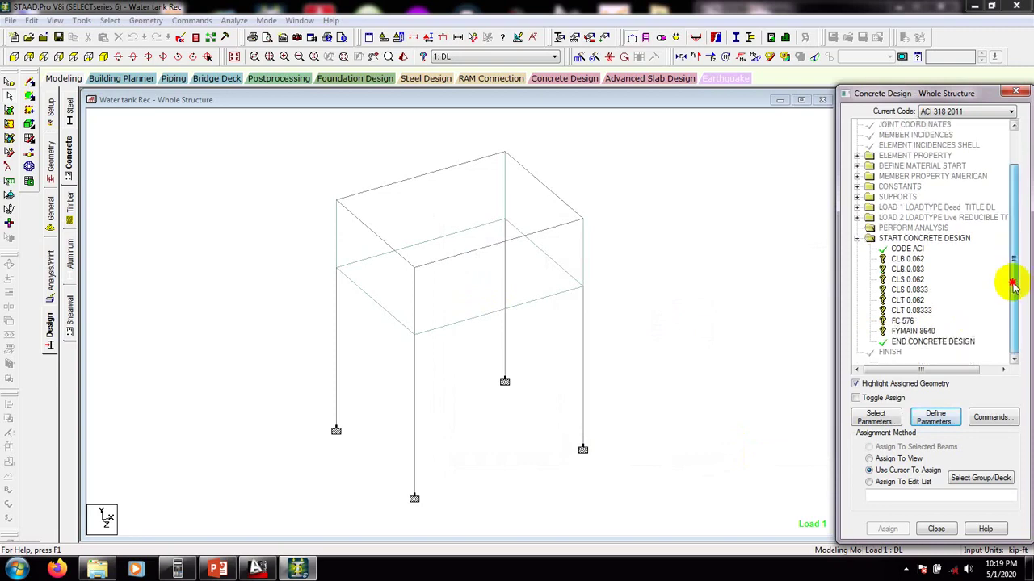
pyautogui.click(900, 320)
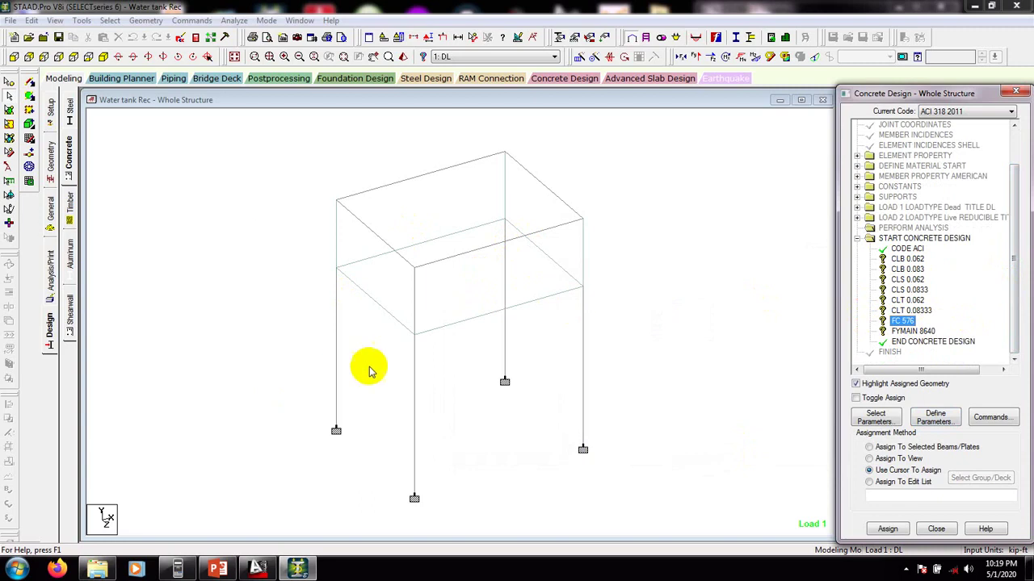
pyautogui.click(891, 460)
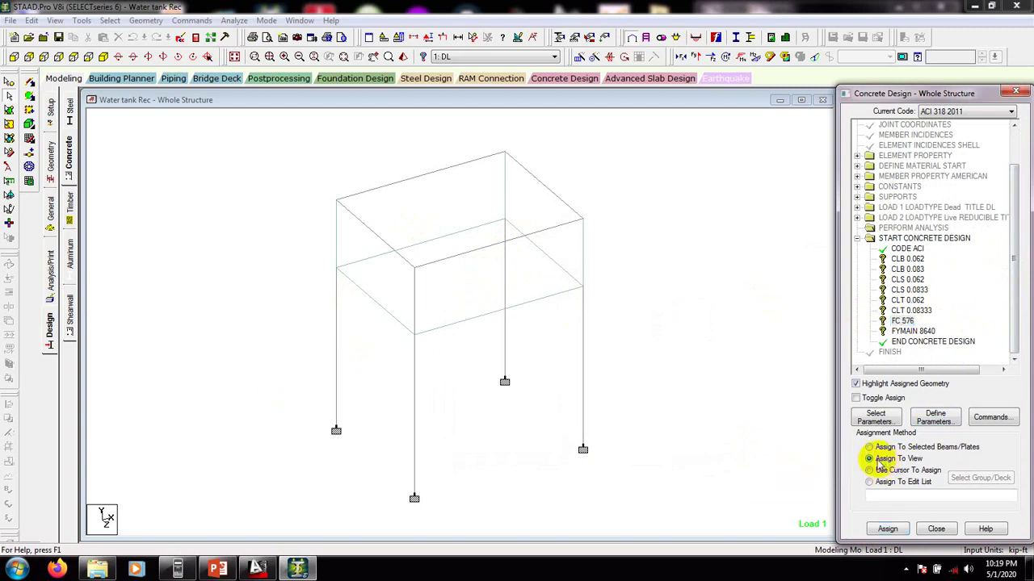
pyautogui.click(888, 531)
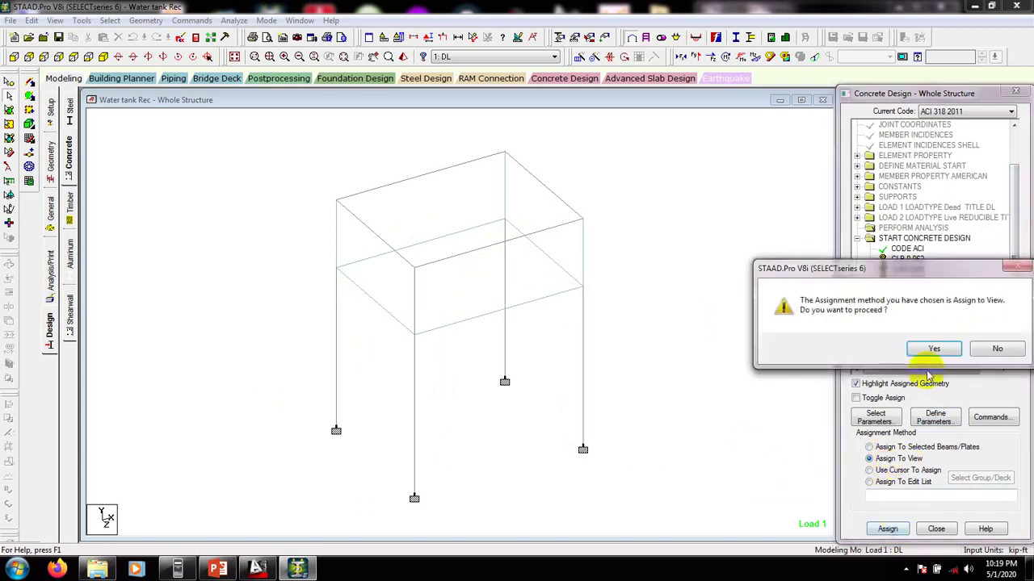
pyautogui.click(858, 347)
# - Assign the FYMAIN 8640 steel yield strength to the entire structure in view
pyautogui.click(912, 331)
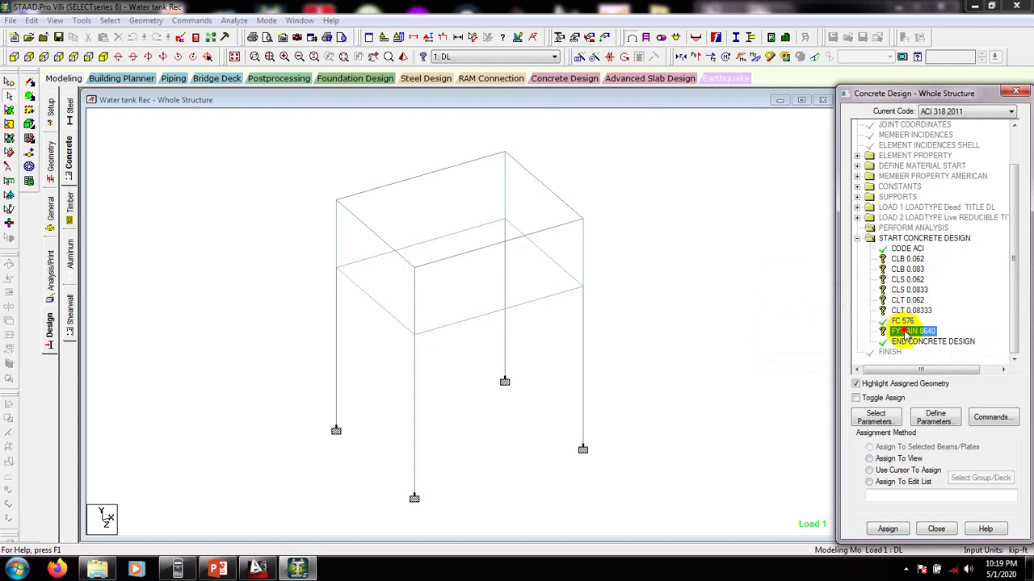
pyautogui.click(891, 459)
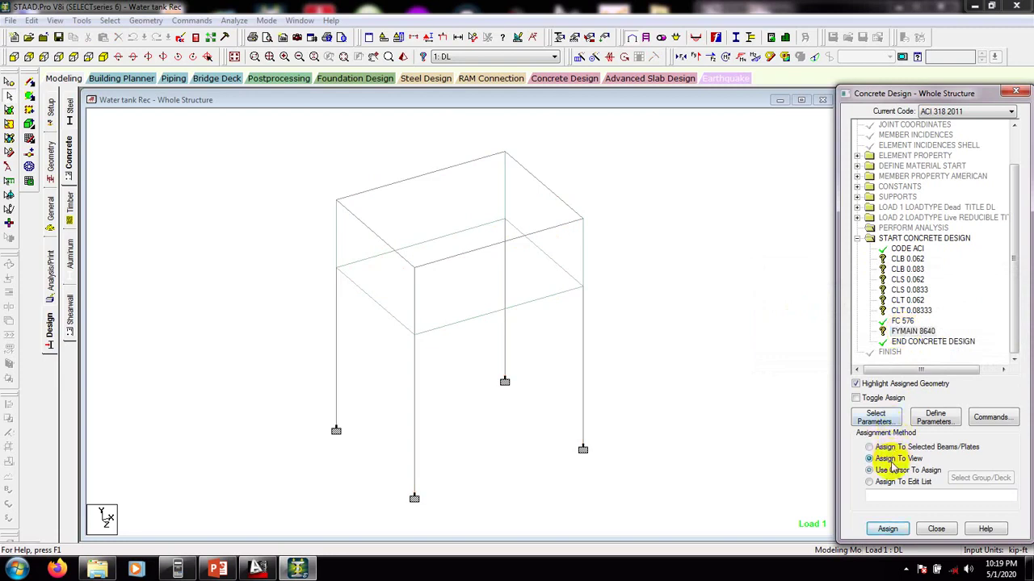
pyautogui.click(887, 531)
pyautogui.click(857, 348)
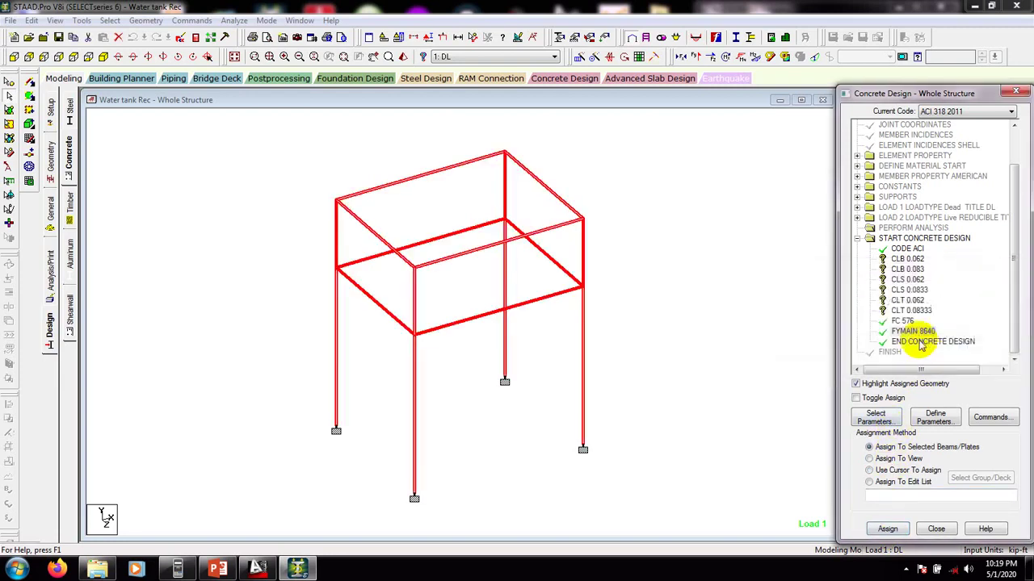
# - Select all the tank's wall and base plates and assign the CLB 0.062 bottom cover to them
pyautogui.click(888, 259)
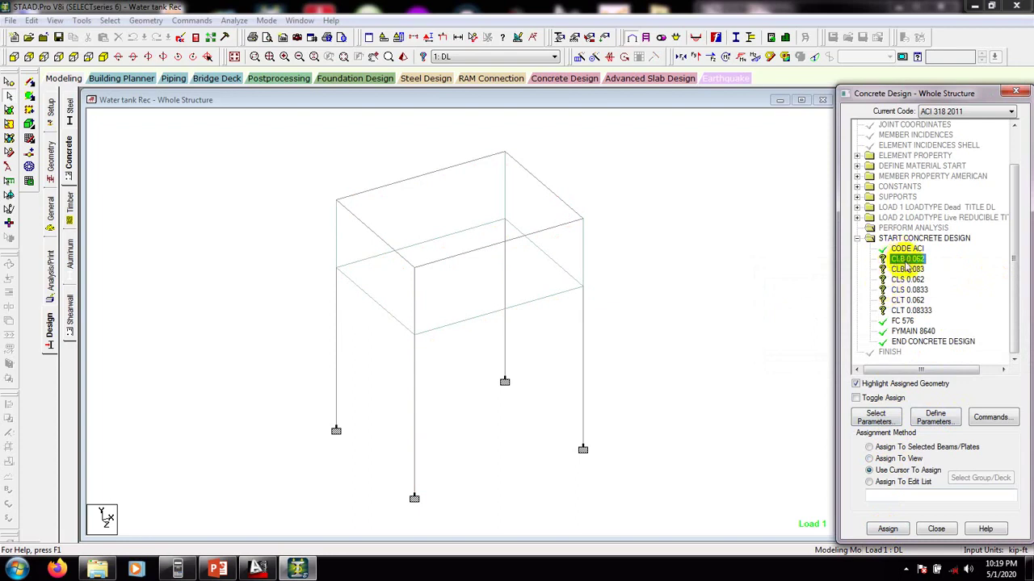
pyautogui.click(10, 111)
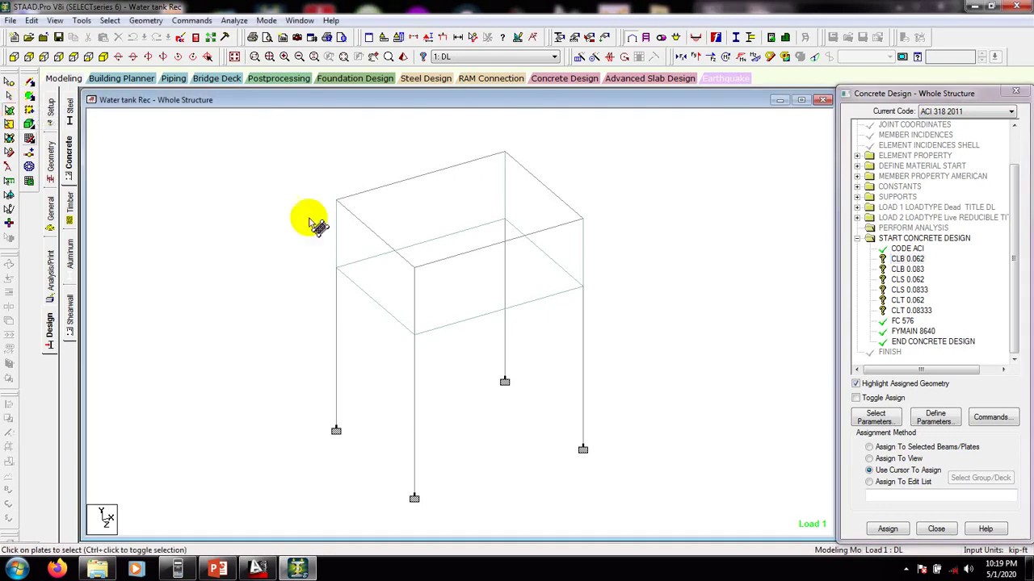
pyautogui.moveTo(622, 132); pyautogui.dragTo(319, 359)
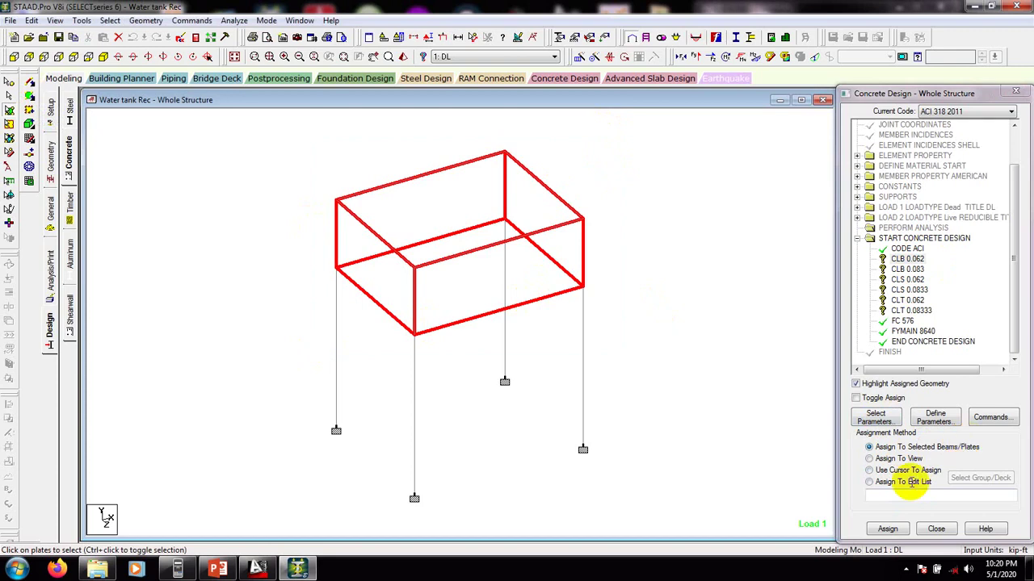
pyautogui.click(888, 529)
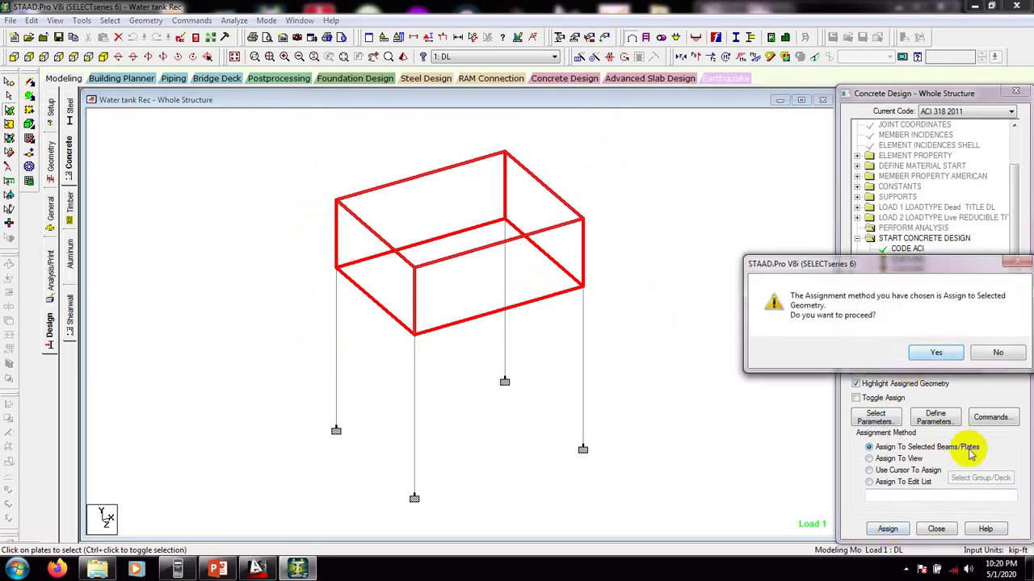
pyautogui.click(935, 353)
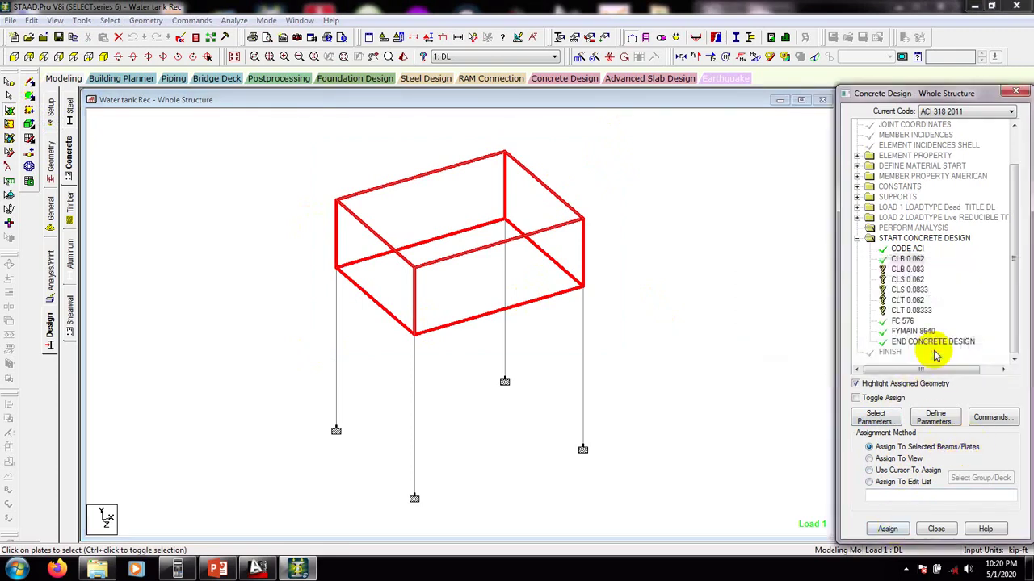
# - Try to assign the CLS 0.062 side cover to the selected tank plates
pyautogui.click(908, 279)
pyautogui.click(870, 470)
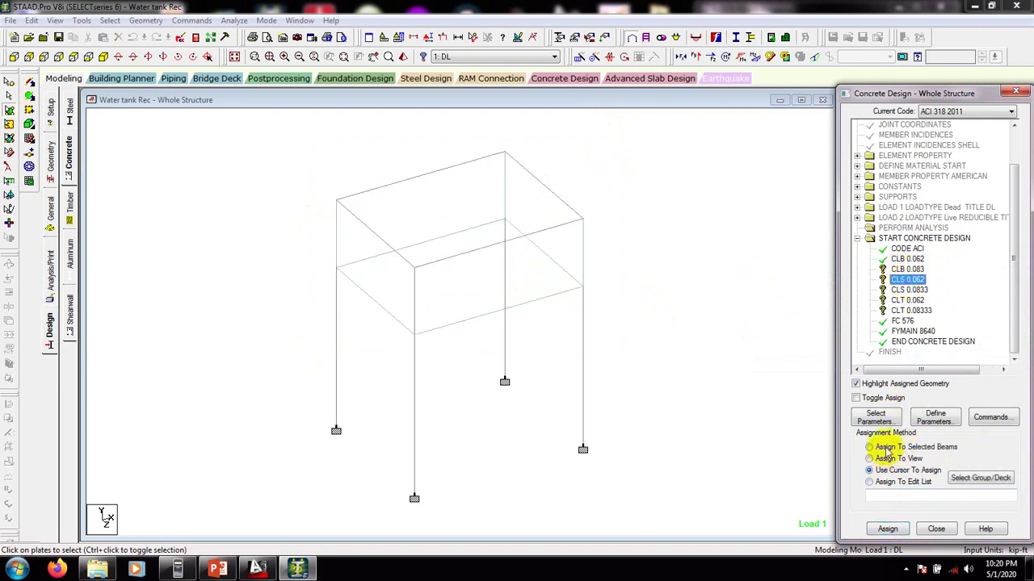
pyautogui.click(68, 147)
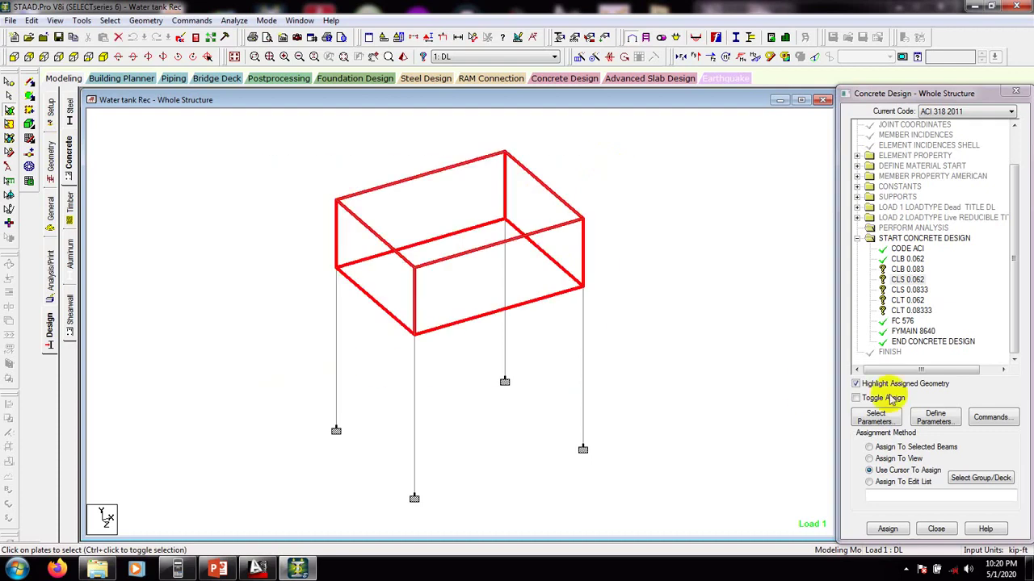
pyautogui.click(892, 448)
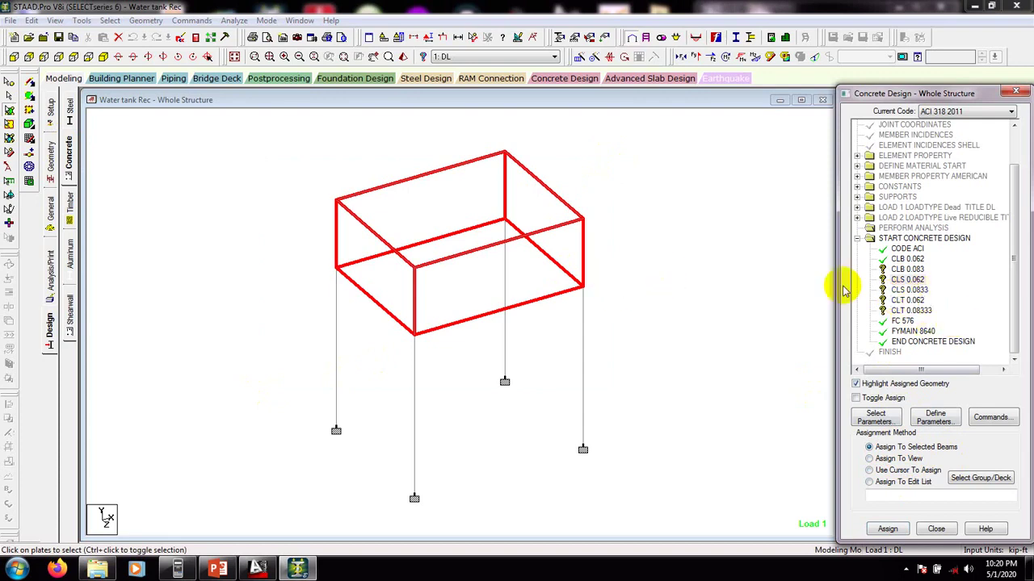
pyautogui.doubleClick(908, 278)
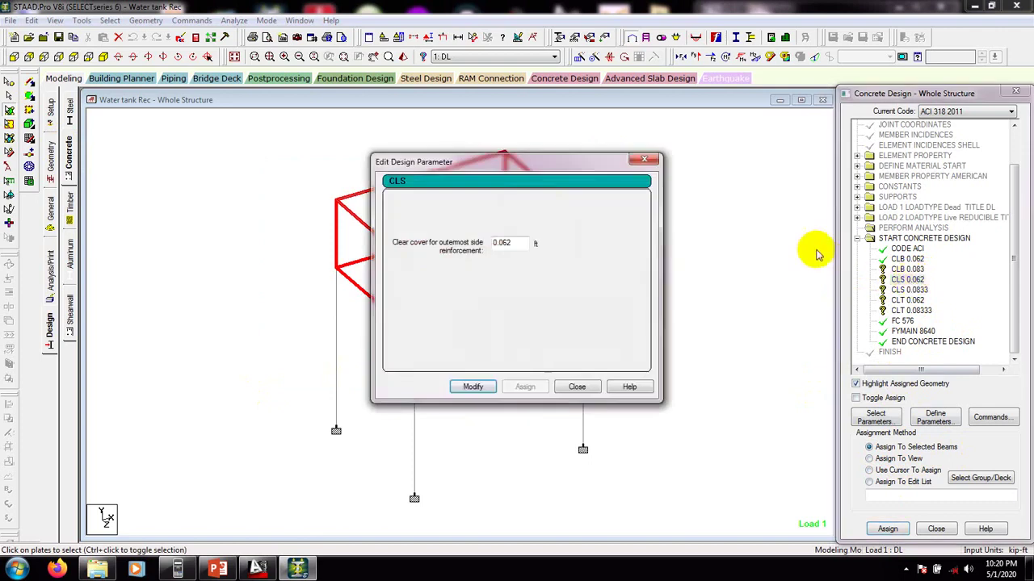
pyautogui.click(643, 159)
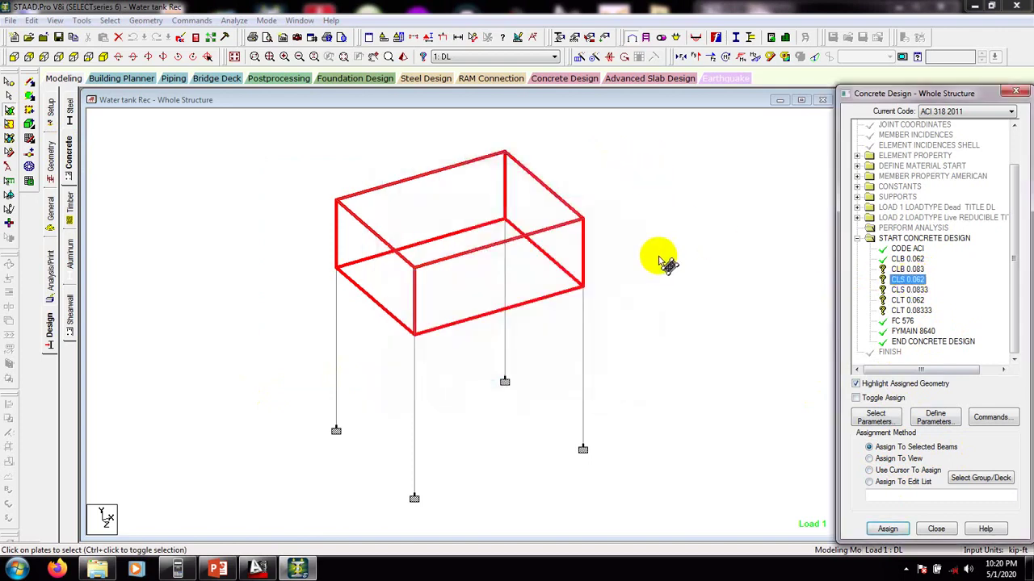
pyautogui.click(10, 108)
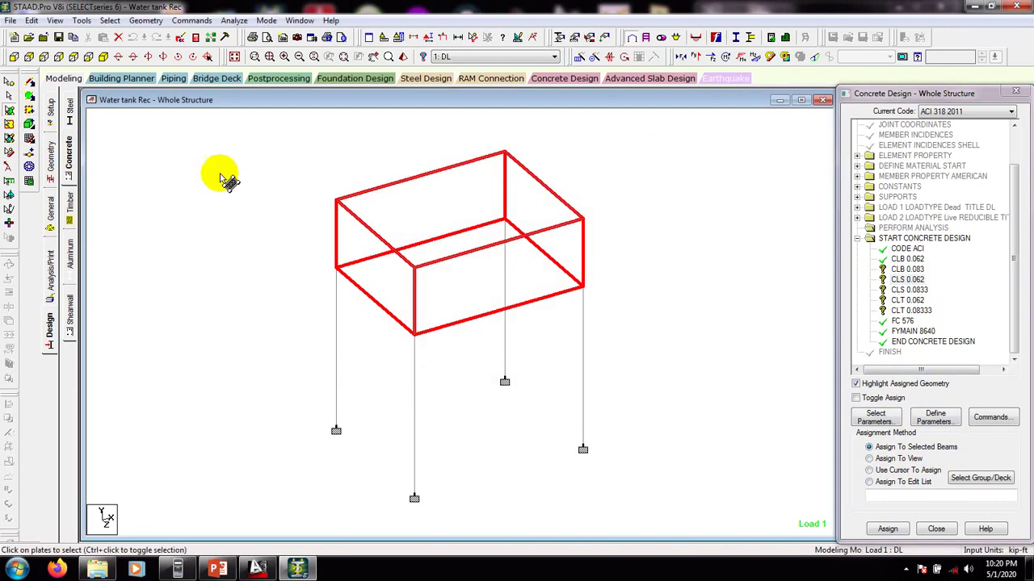
pyautogui.click(664, 156)
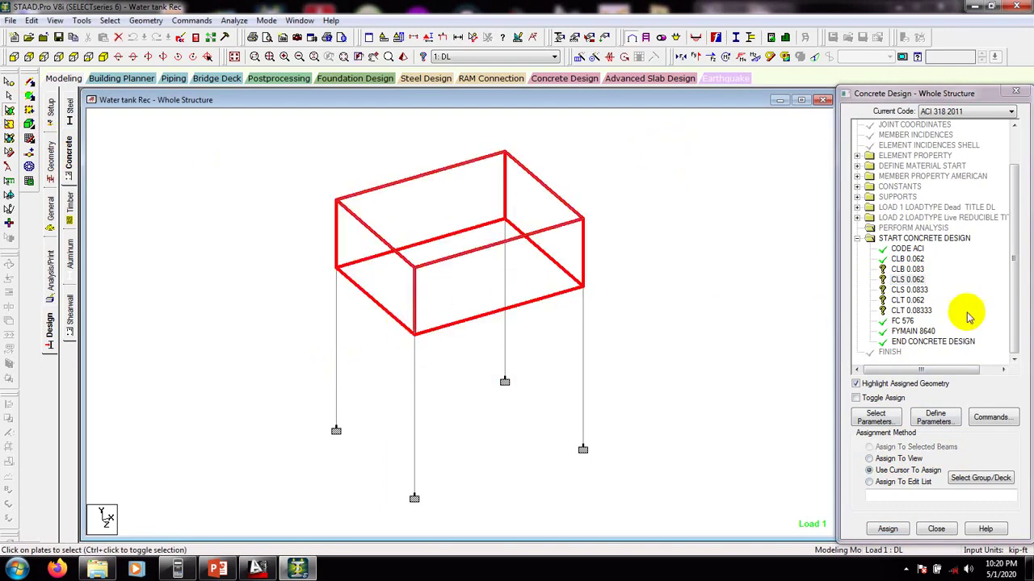
# - Inspect the definition of the CLS 0.062 side cover and clear the plate selection
pyautogui.click(883, 279)
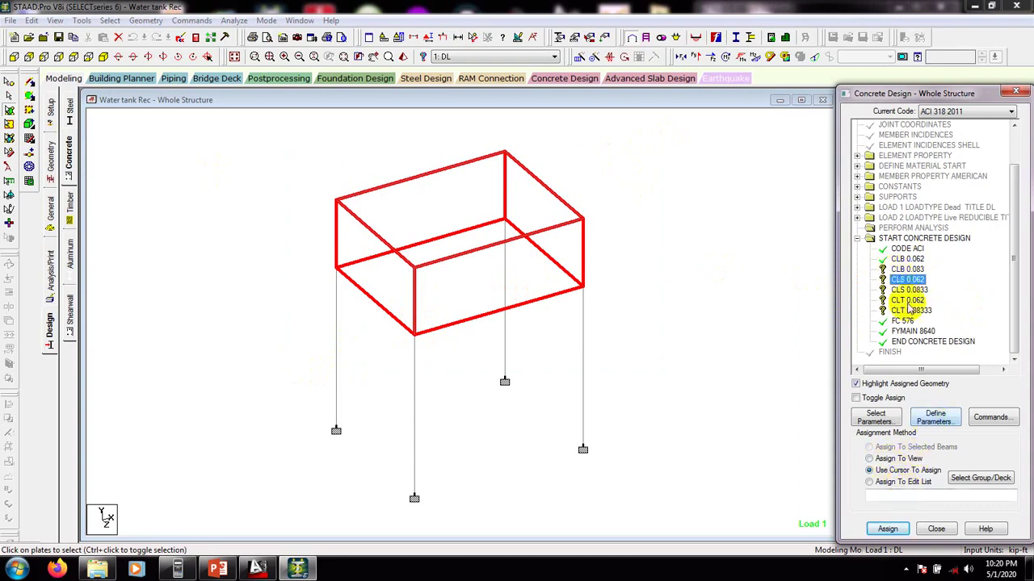
pyautogui.doubleClick(904, 283)
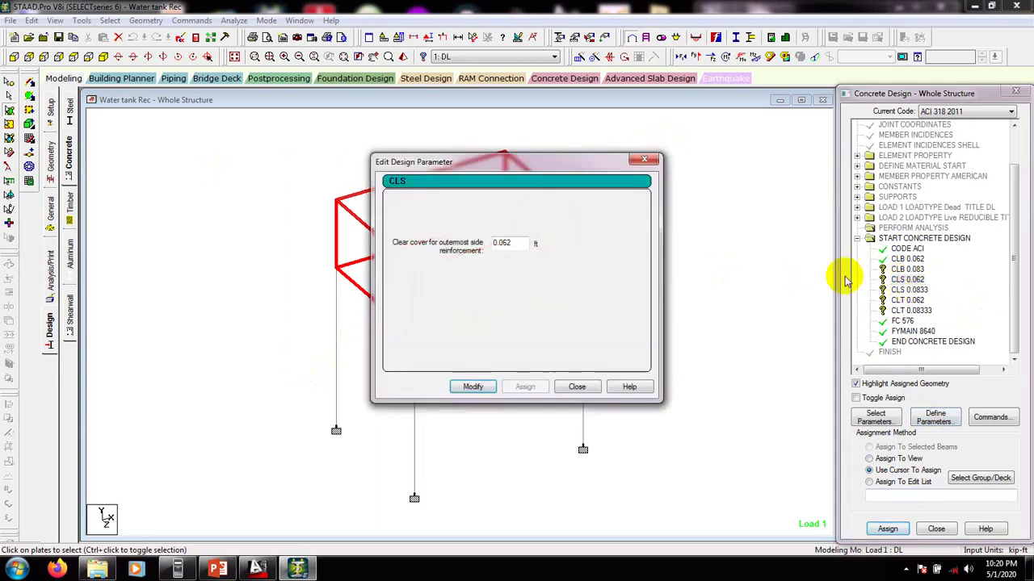
pyautogui.click(643, 164)
pyautogui.click(634, 282)
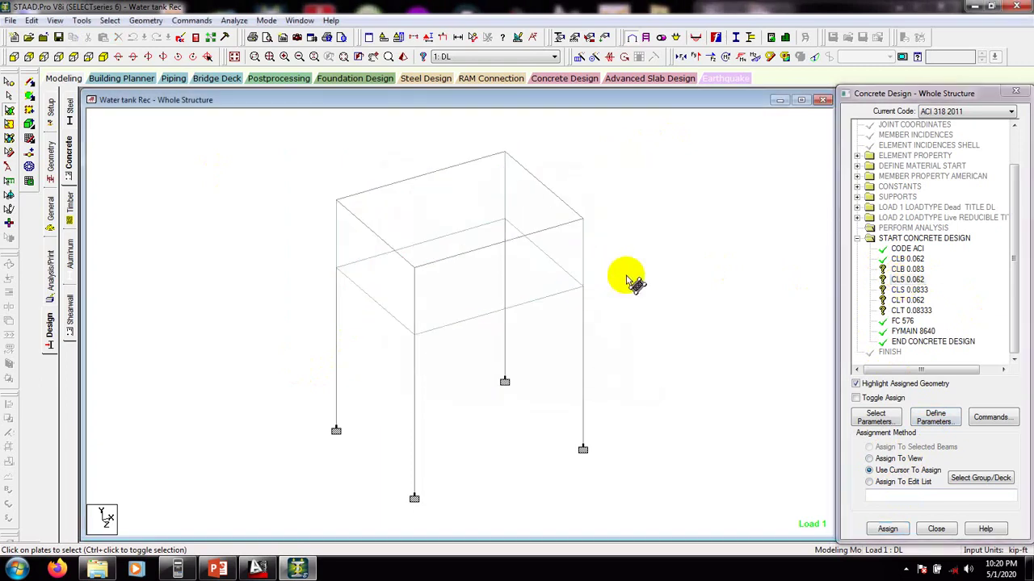
pyautogui.moveTo(626, 267); pyautogui.dragTo(624, 263, button='middle')
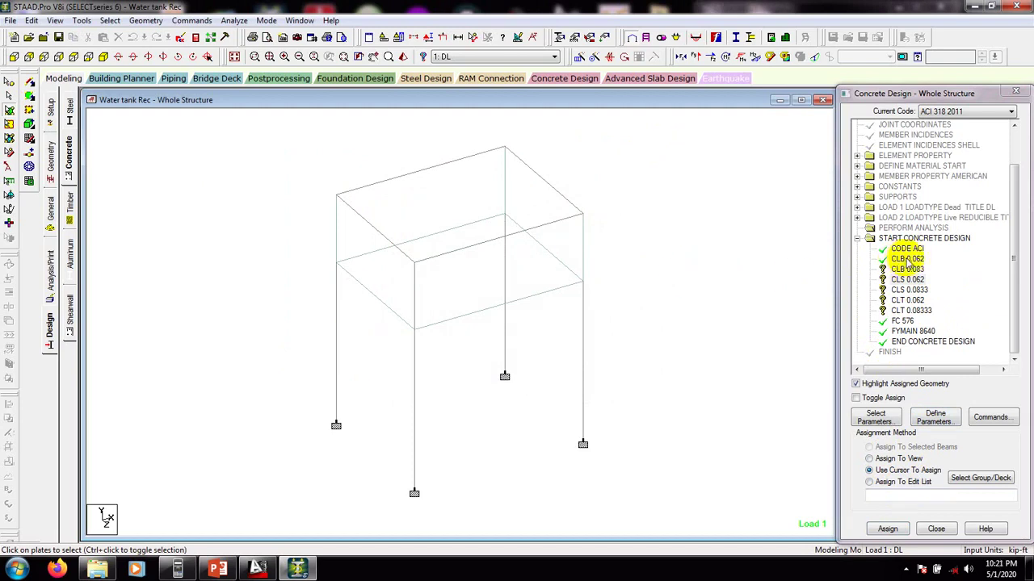
# - Check which geometry is assigned to the CLB 0.062, CLB 0.083, CLS 0.062 and CLS 0.0833 covers
pyautogui.click(907, 259)
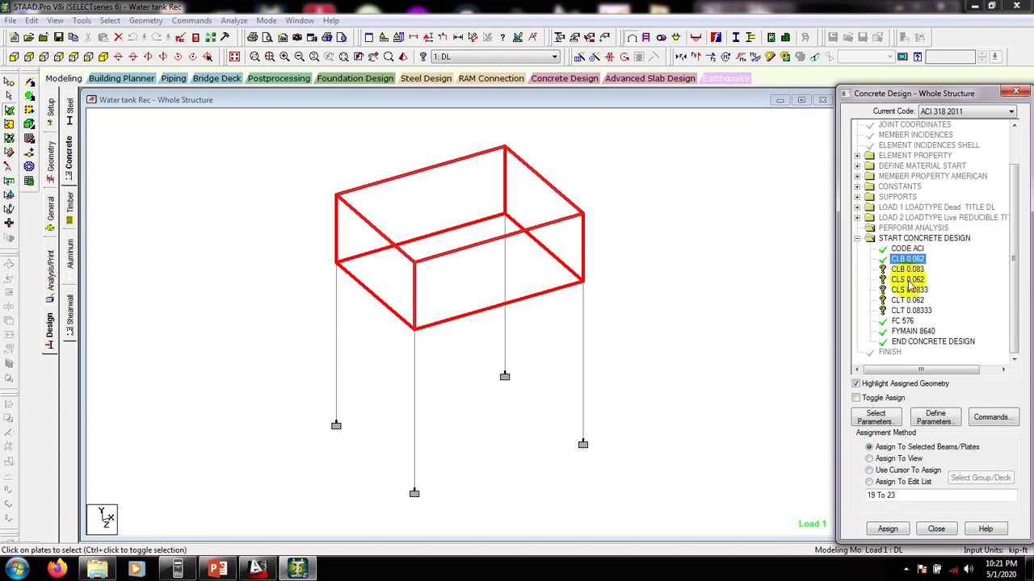
pyautogui.click(907, 269)
pyautogui.click(907, 279)
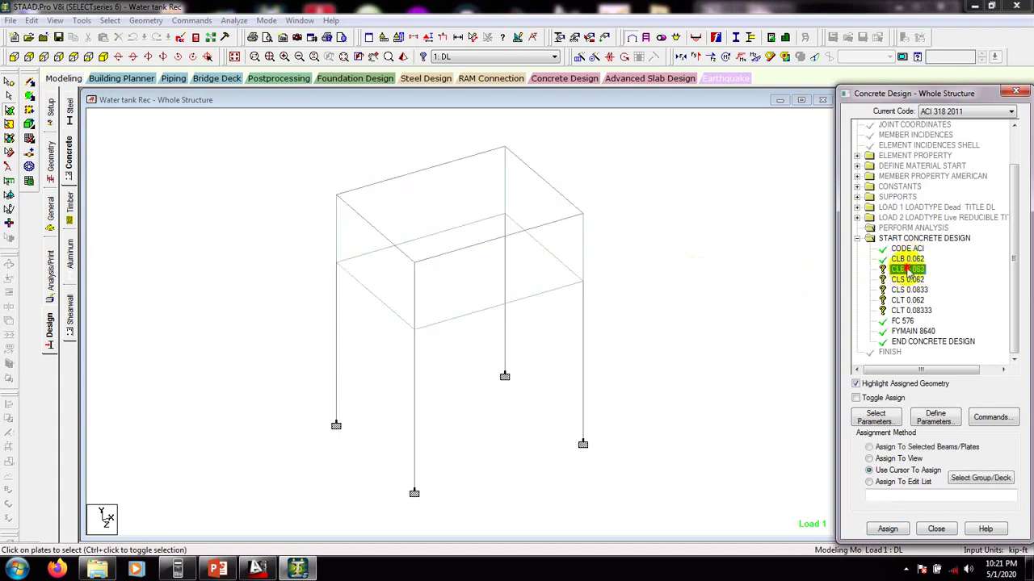
pyautogui.click(913, 289)
# - Select all the tank's wall and base plates and assign the CLT 0.062 top cover to them
pyautogui.click(908, 300)
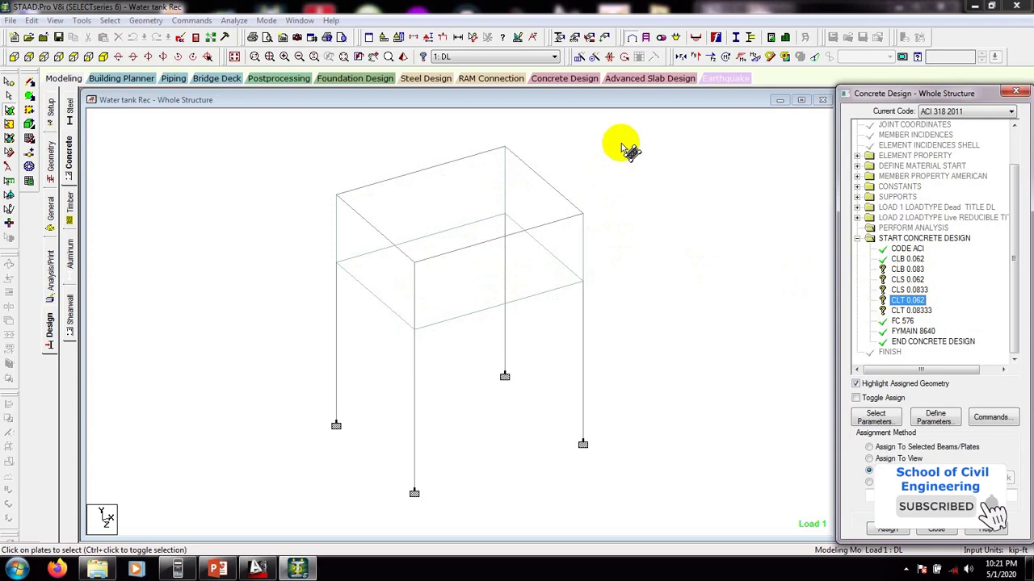
pyautogui.click(390, 313)
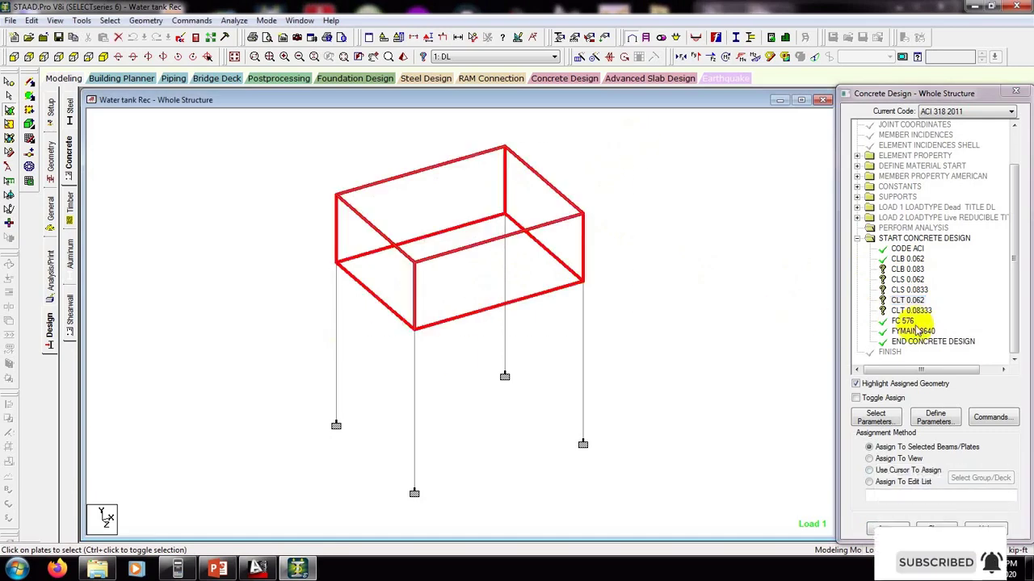
pyautogui.click(898, 447)
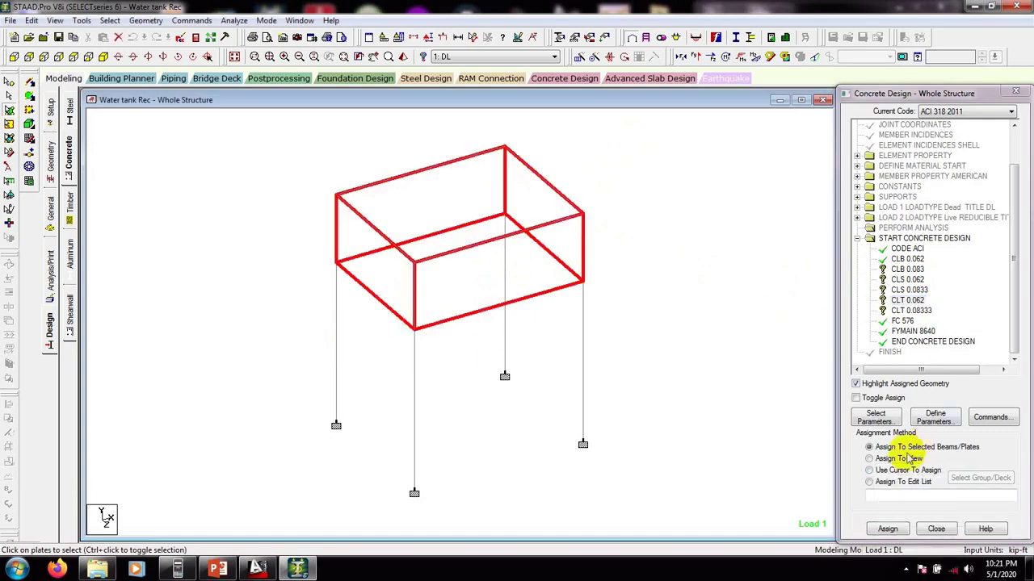
pyautogui.click(889, 529)
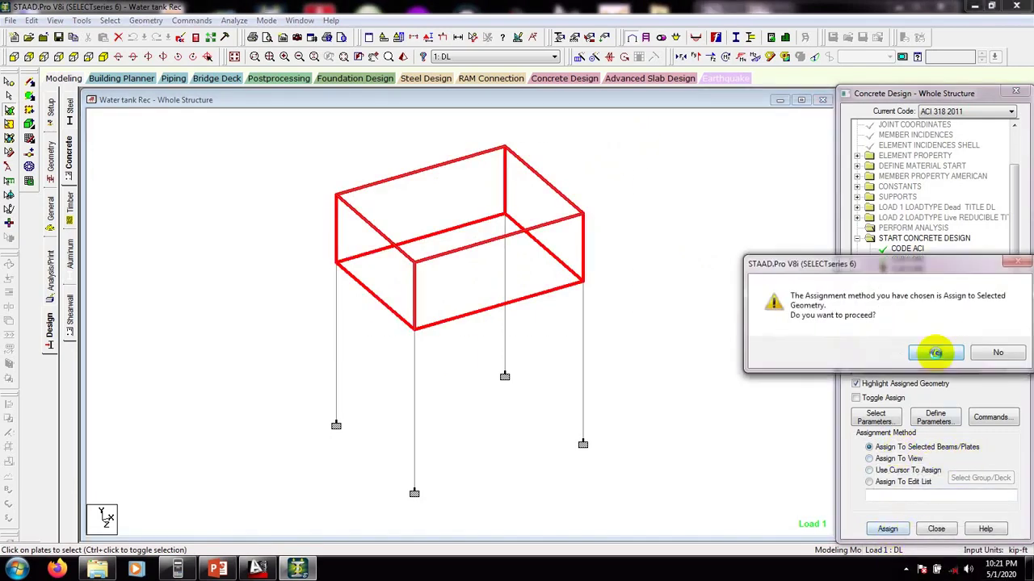
pyautogui.click(934, 351)
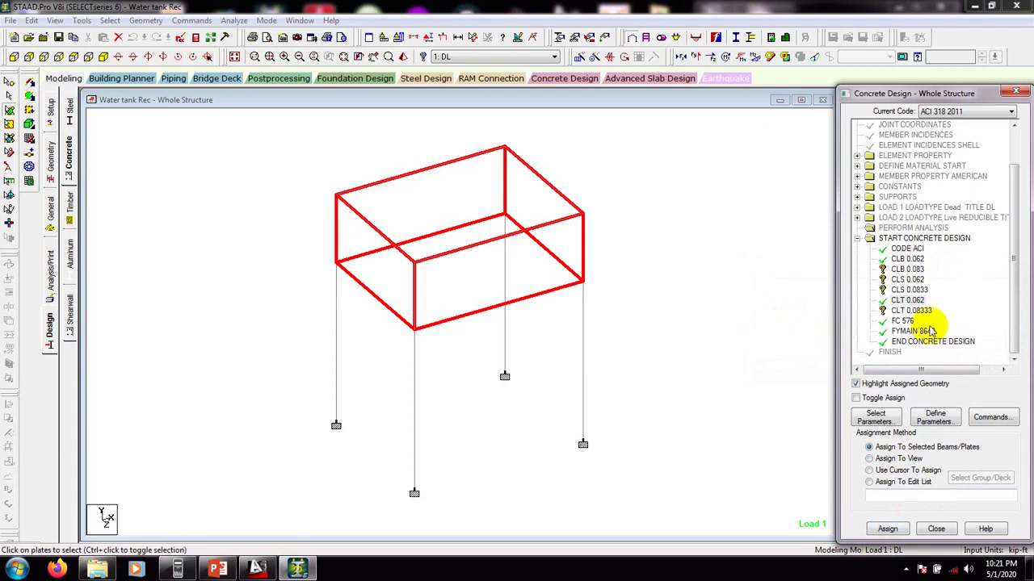
# - Select all beams and columns of the structure and assign the CLB 0.083 bottom cover to them
pyautogui.click(906, 270)
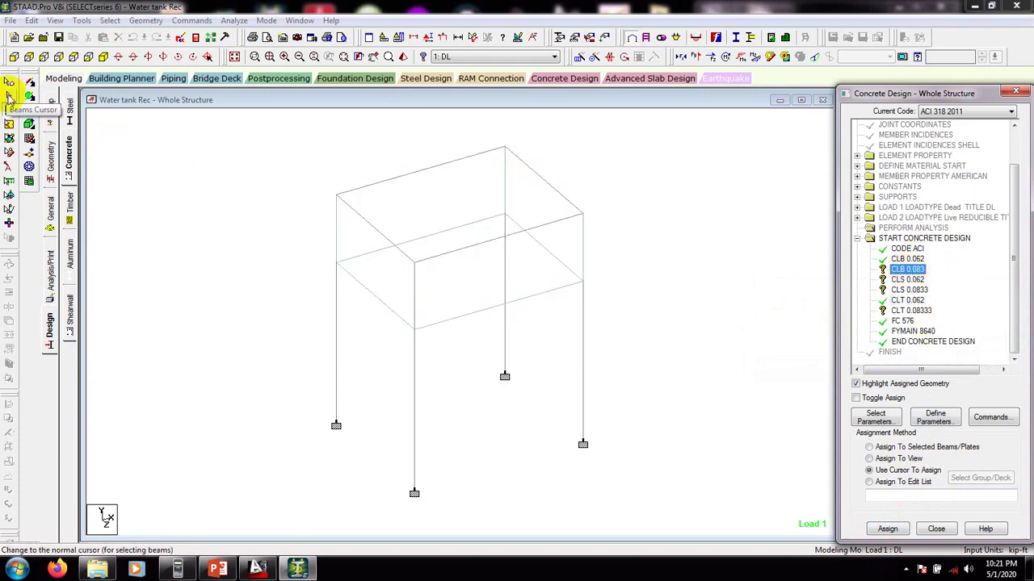
pyautogui.click(9, 95)
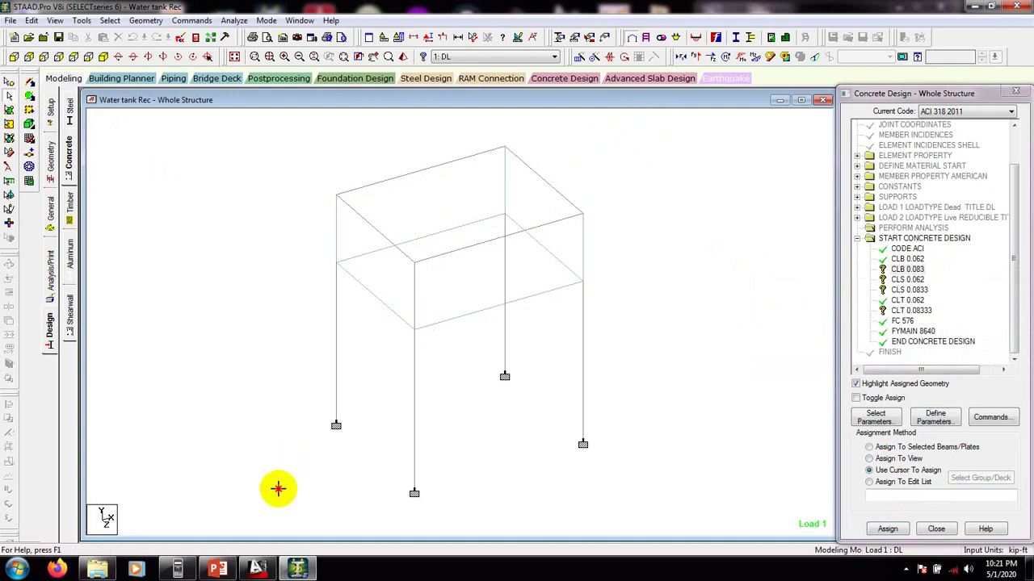
pyautogui.hotkey('ctrl', 'a')
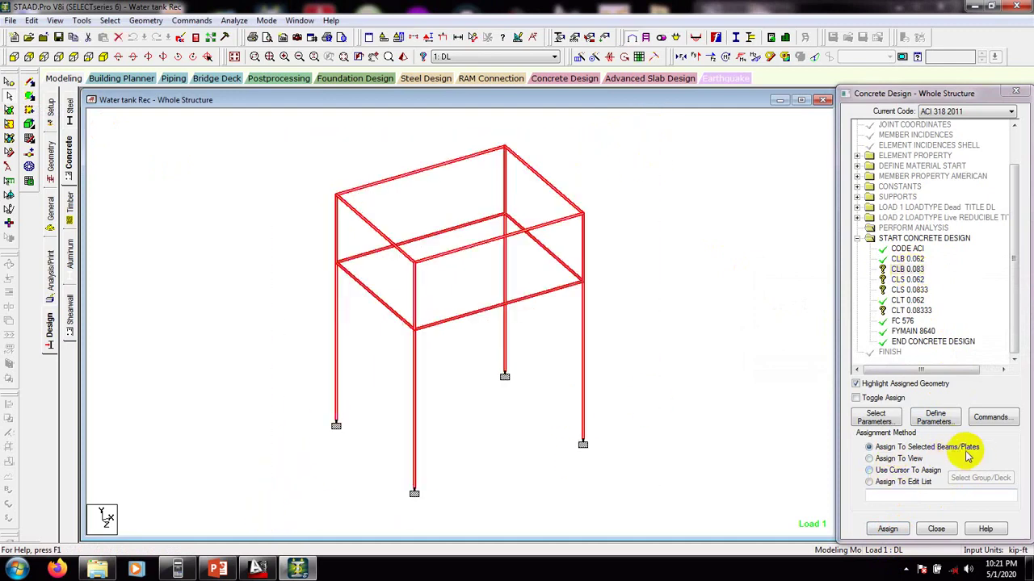
pyautogui.click(888, 528)
pyautogui.click(930, 346)
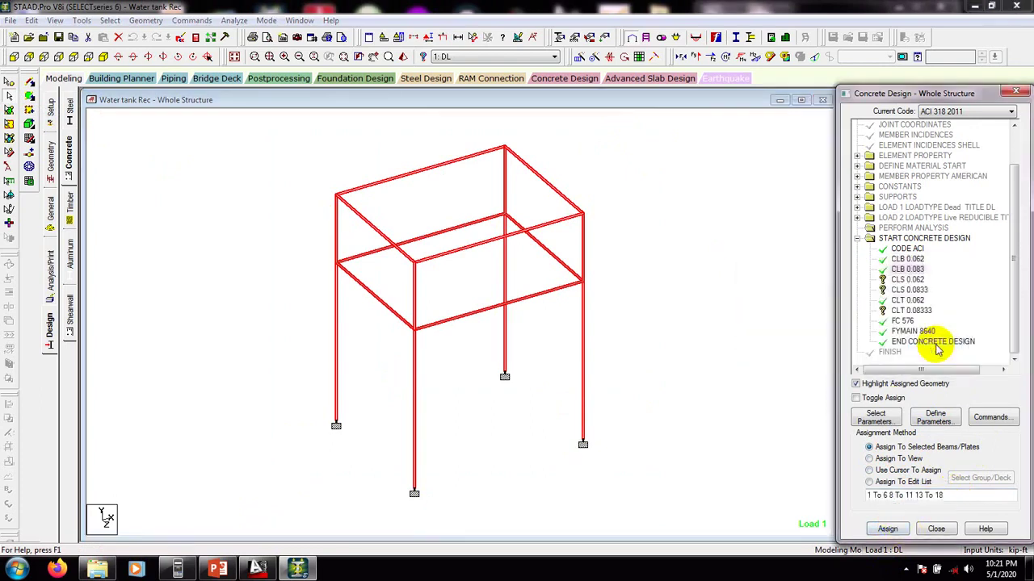
# - Assign the CLS 0.0833 side cover to all beams and columns of the structure
pyautogui.click(903, 279)
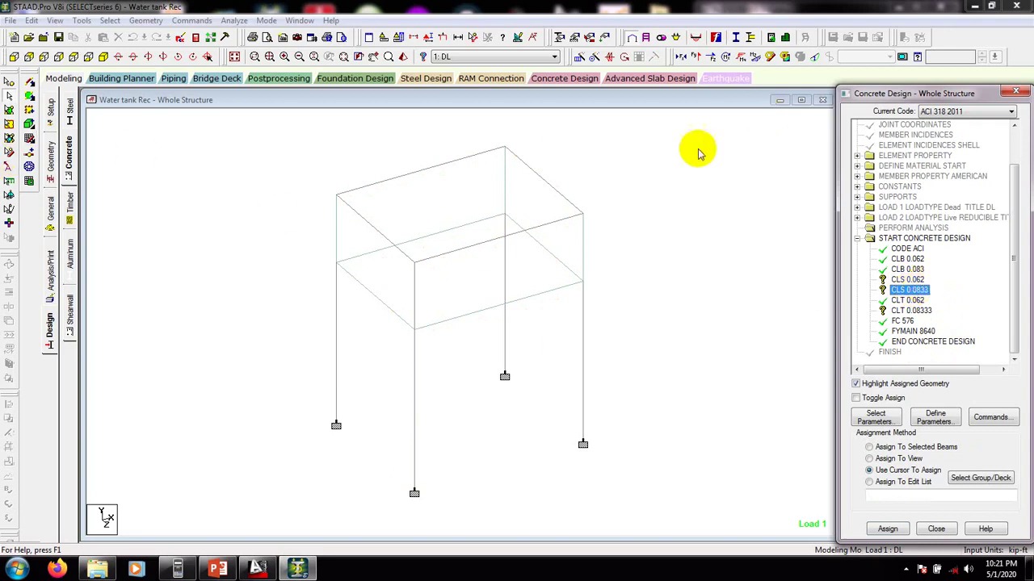
pyautogui.moveTo(695, 150); pyautogui.dragTo(241, 539)
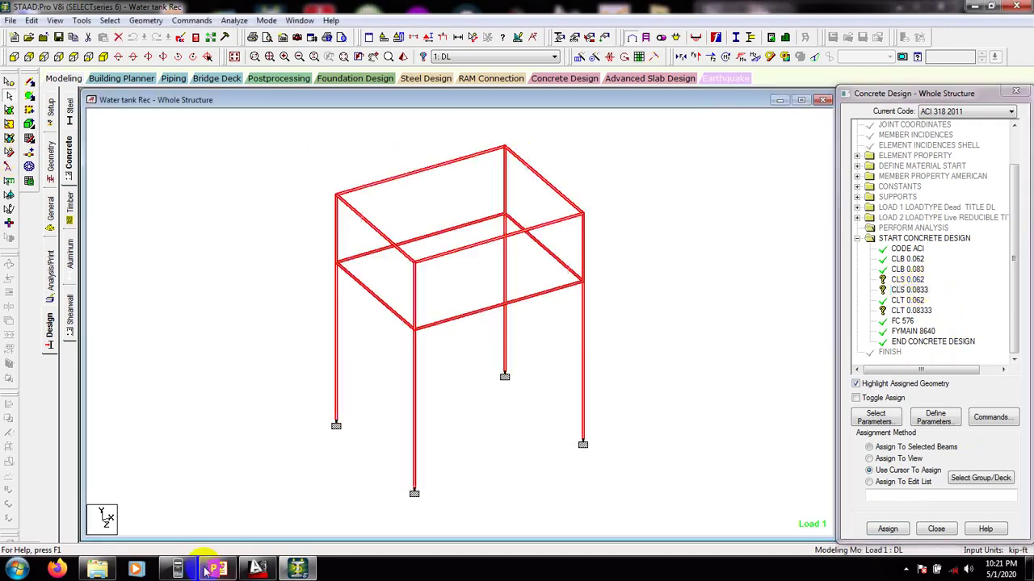
pyautogui.click(887, 529)
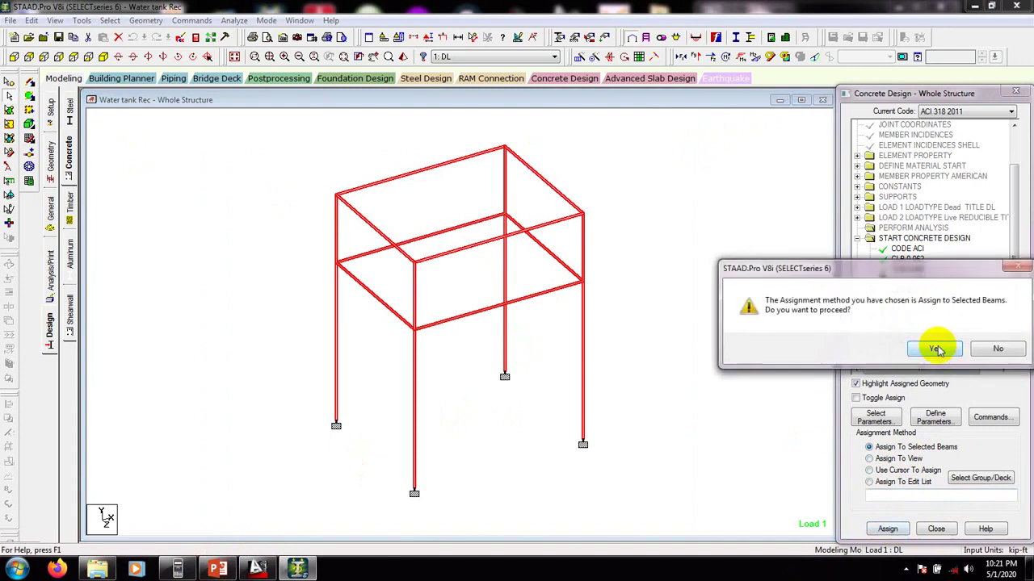
pyautogui.click(934, 349)
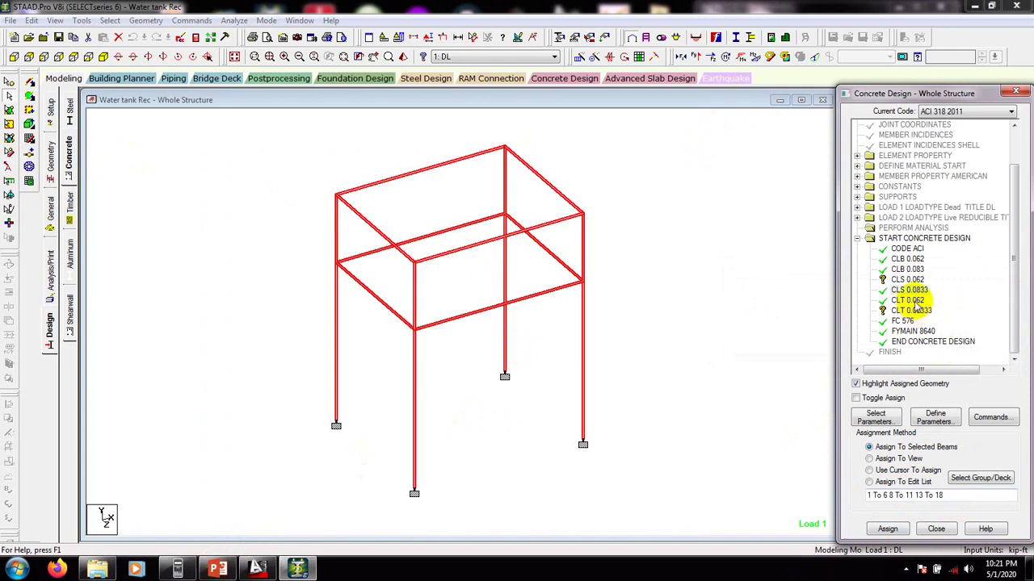
# - Assign the CLT 0.08333 top cover to all beams and columns, and check which geometry carries the CLB 0.083 and CLB 0.062 covers
pyautogui.click(913, 311)
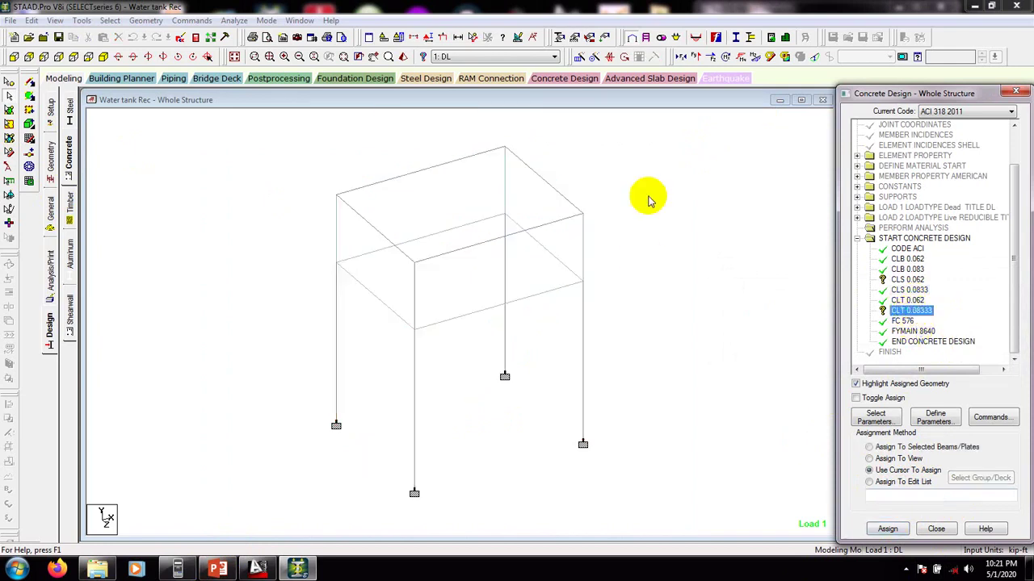
pyautogui.moveTo(686, 97); pyautogui.dragTo(709, 99)
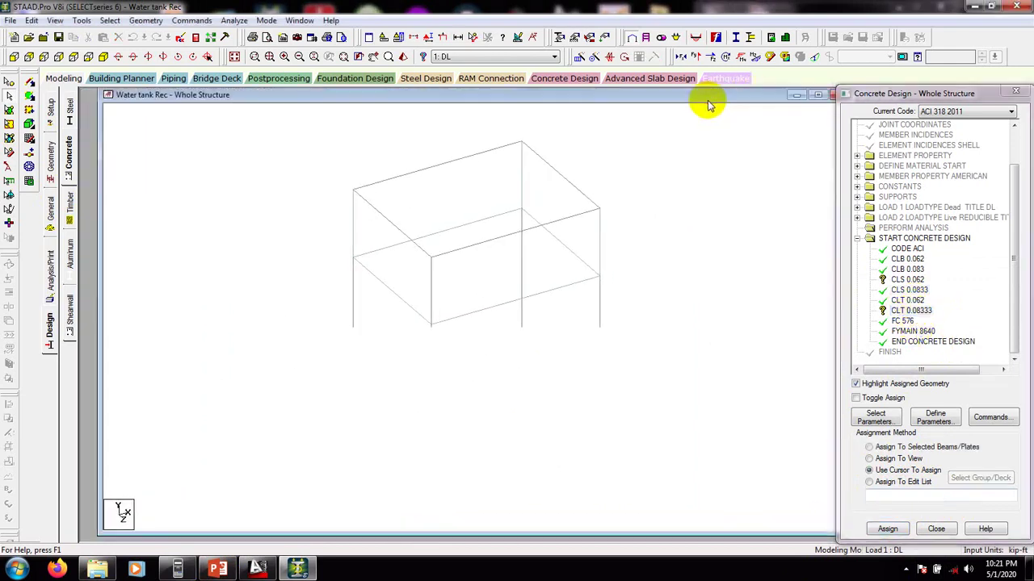
pyautogui.hotkey('ctrl', 'a')
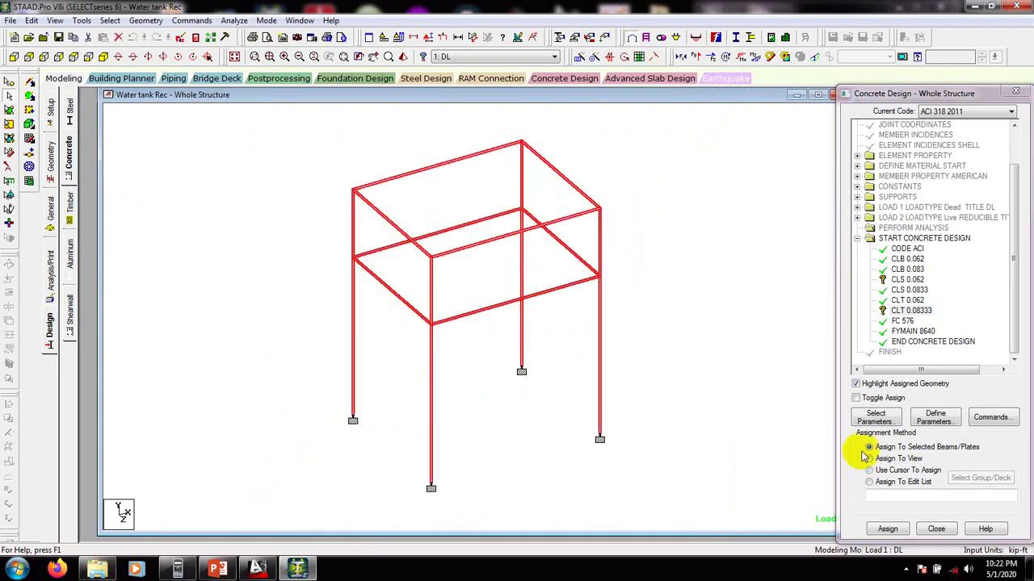
pyautogui.click(887, 529)
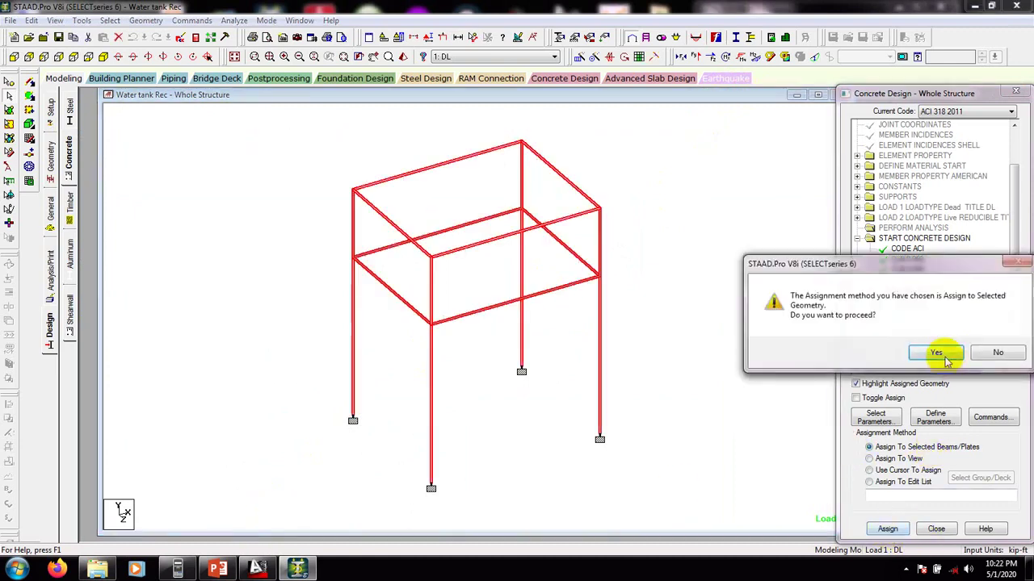
pyautogui.click(943, 351)
pyautogui.click(729, 270)
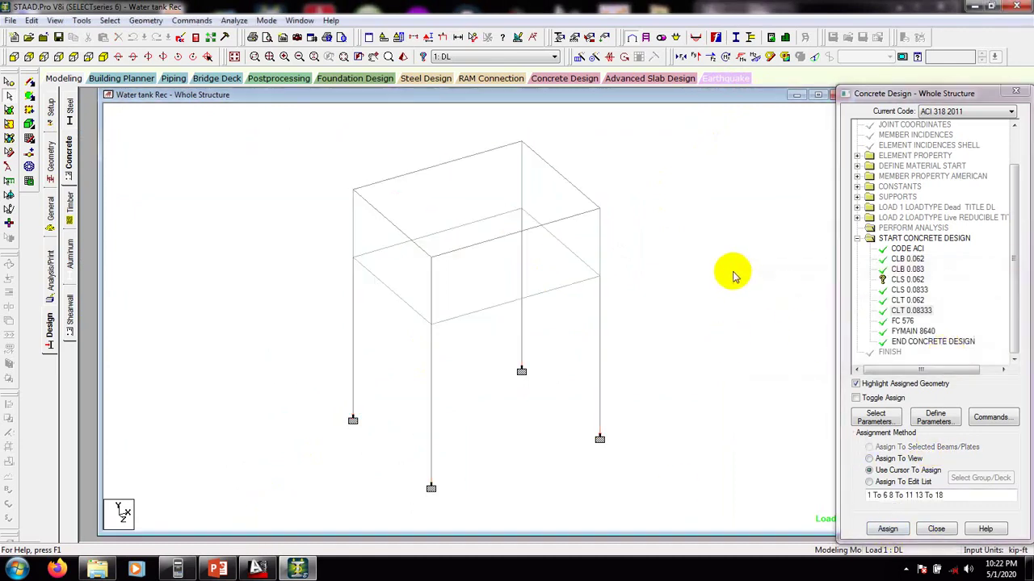
pyautogui.click(906, 268)
pyautogui.click(906, 258)
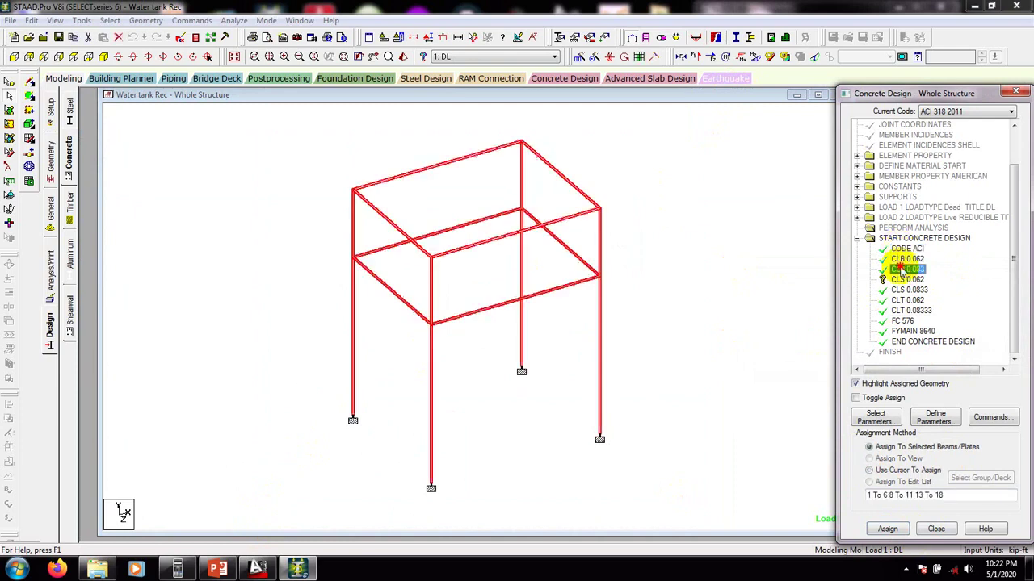
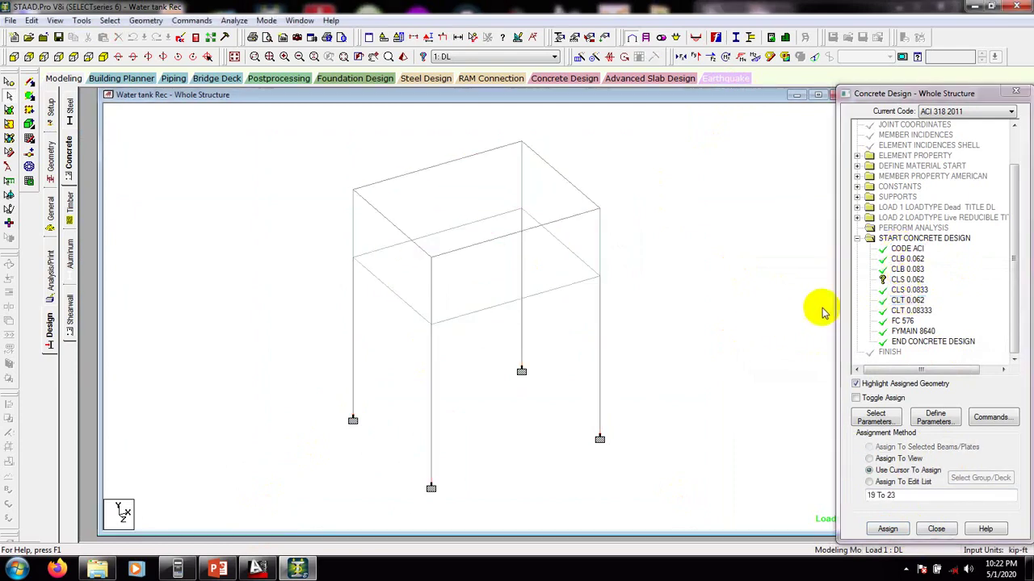
# - Add the DESIGN BEAM, DESIGN COLUMN and DESIGN SLAB/ELEMENT commands to the concrete design
pyautogui.click(988, 418)
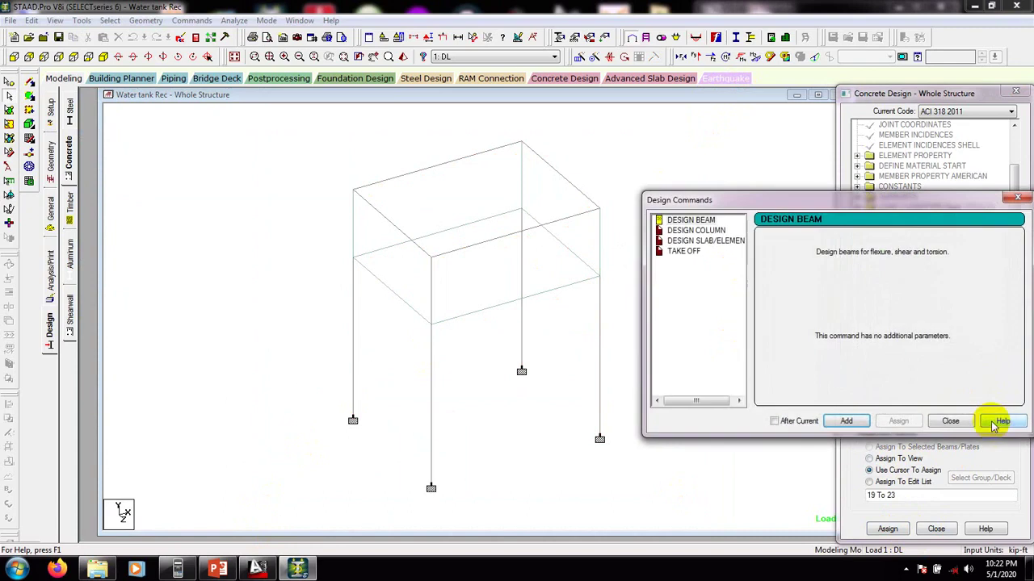
pyautogui.moveTo(734, 203); pyautogui.dragTo(713, 205)
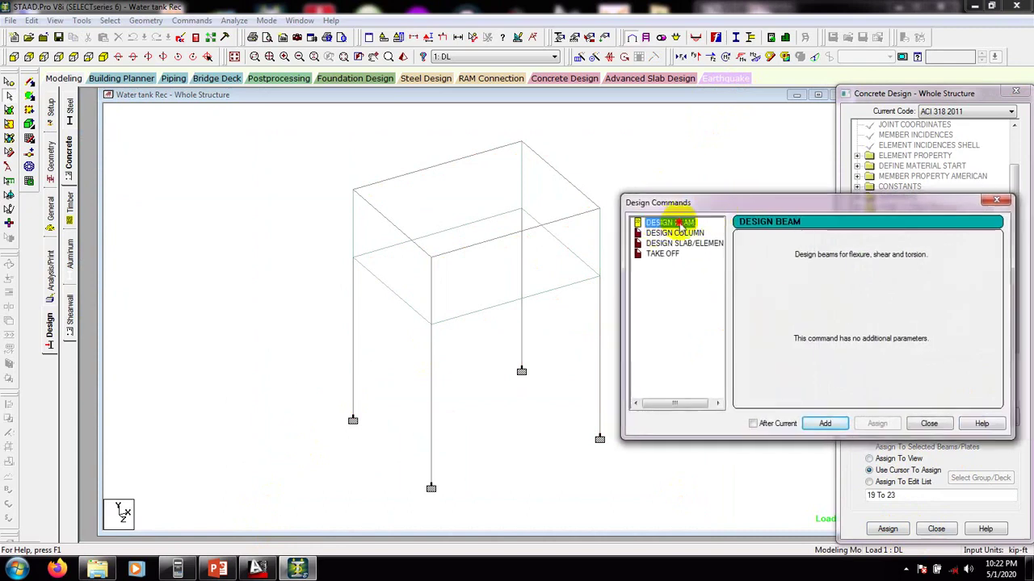
pyautogui.click(825, 423)
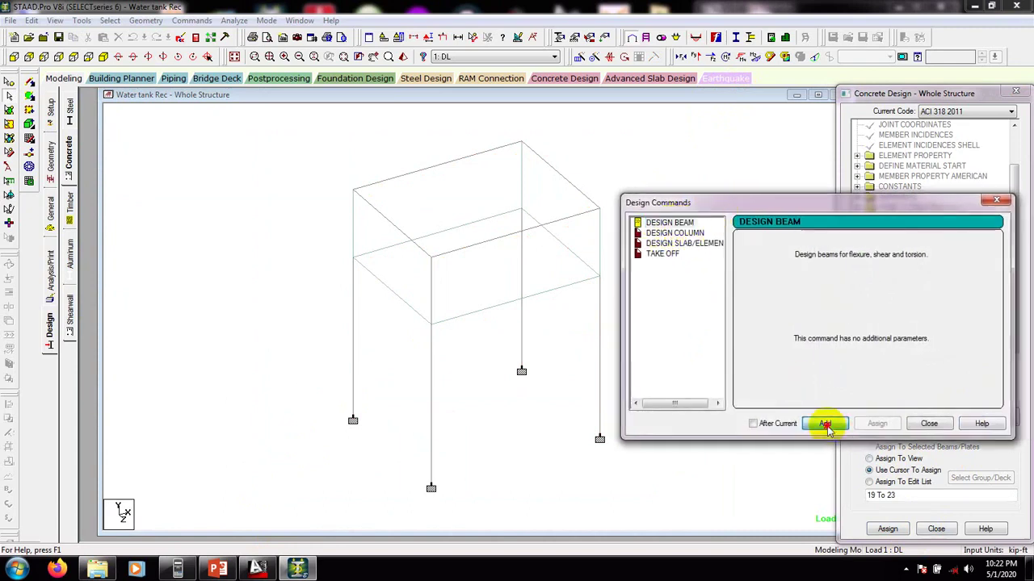
pyautogui.click(678, 234)
pyautogui.click(825, 423)
pyautogui.click(686, 244)
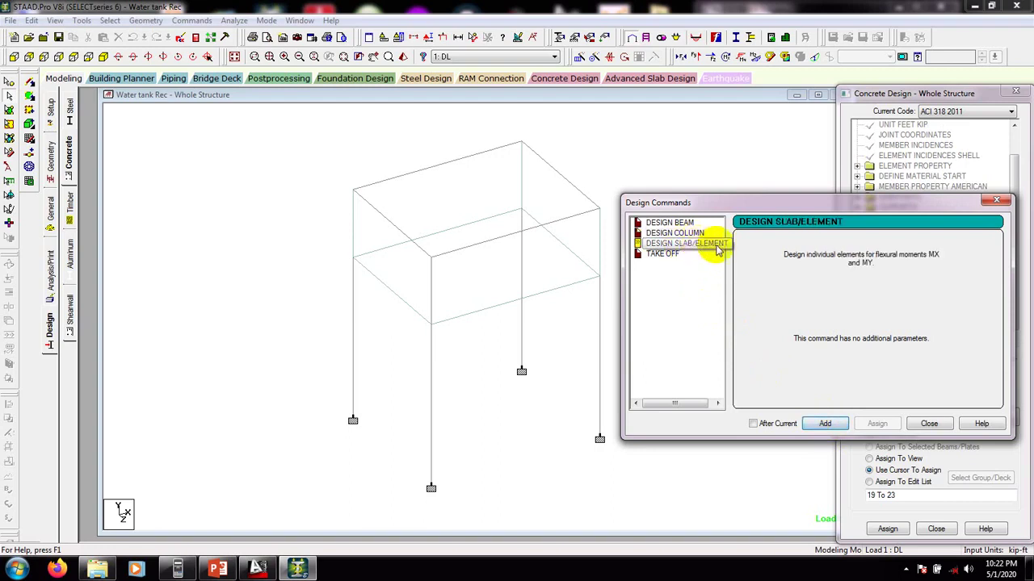
pyautogui.click(824, 423)
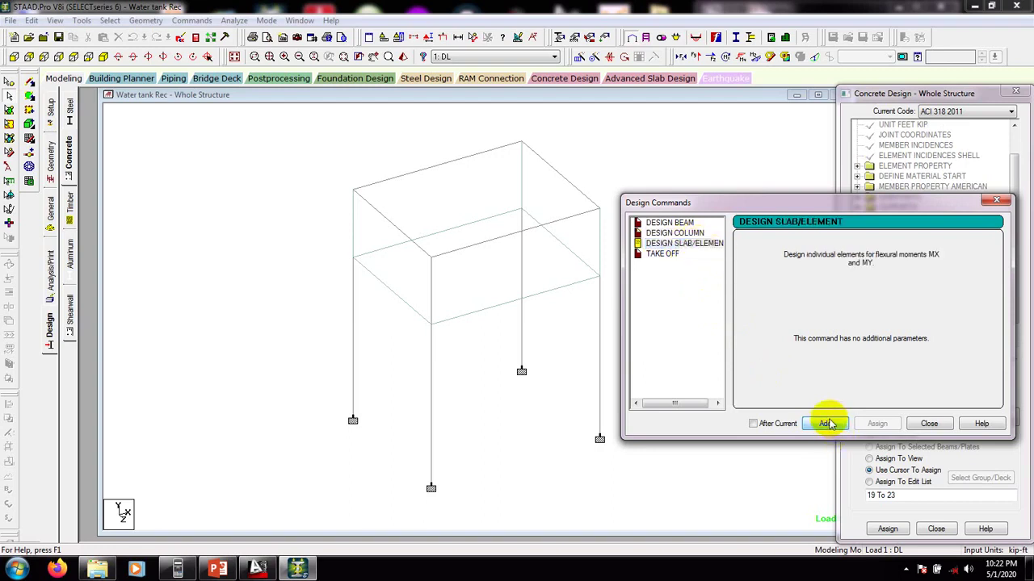
pyautogui.click(929, 424)
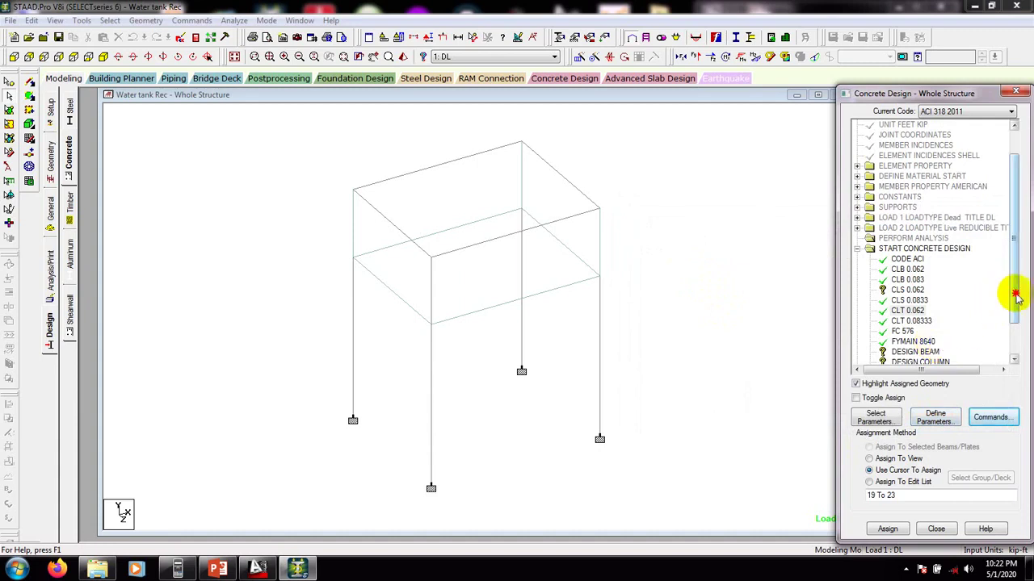
# - Select all members parallel to X and Z and assign the DESIGN BEAM command to them
pyautogui.moveTo(1016, 297); pyautogui.dragTo(1010, 323)
pyautogui.click(915, 310)
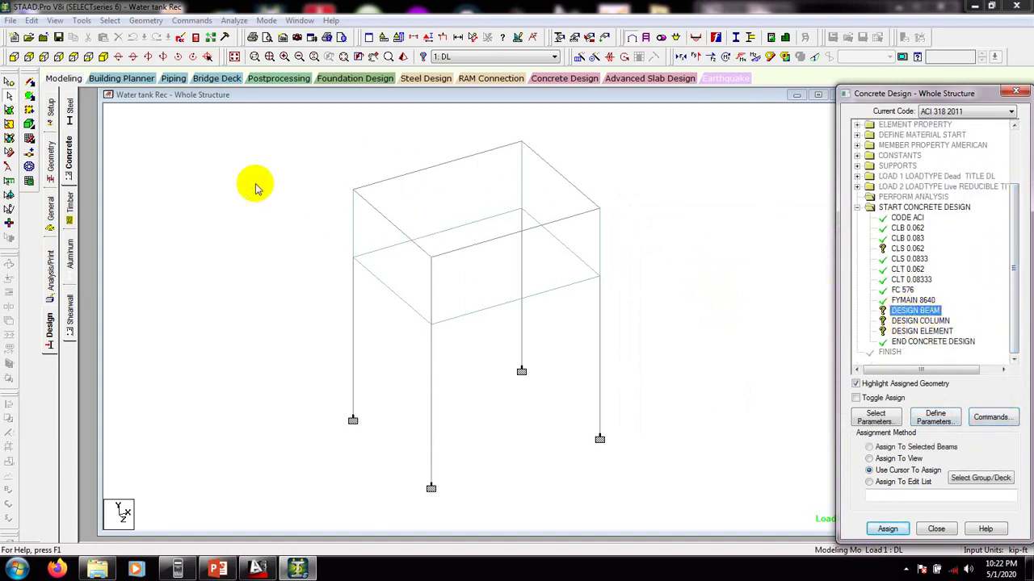
pyautogui.click(110, 20)
pyautogui.click(108, 20)
pyautogui.click(111, 20)
pyautogui.moveTo(238, 252)
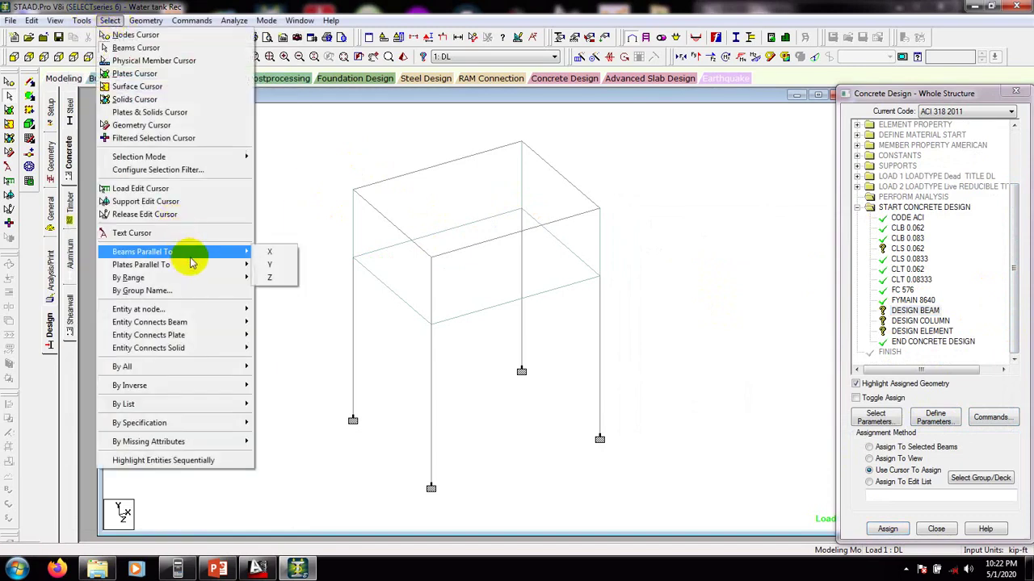
pyautogui.click(280, 257)
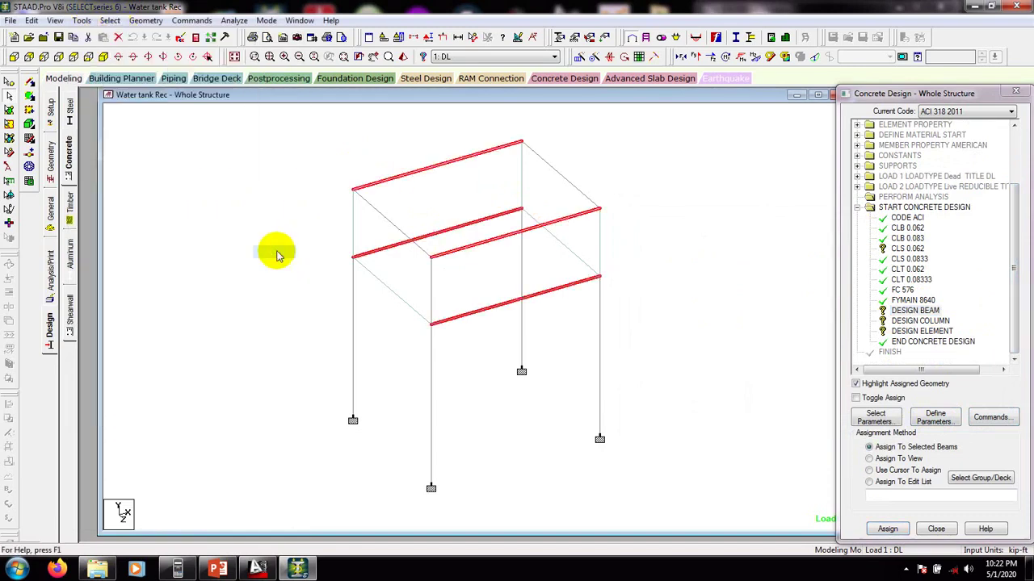
pyautogui.click(109, 20)
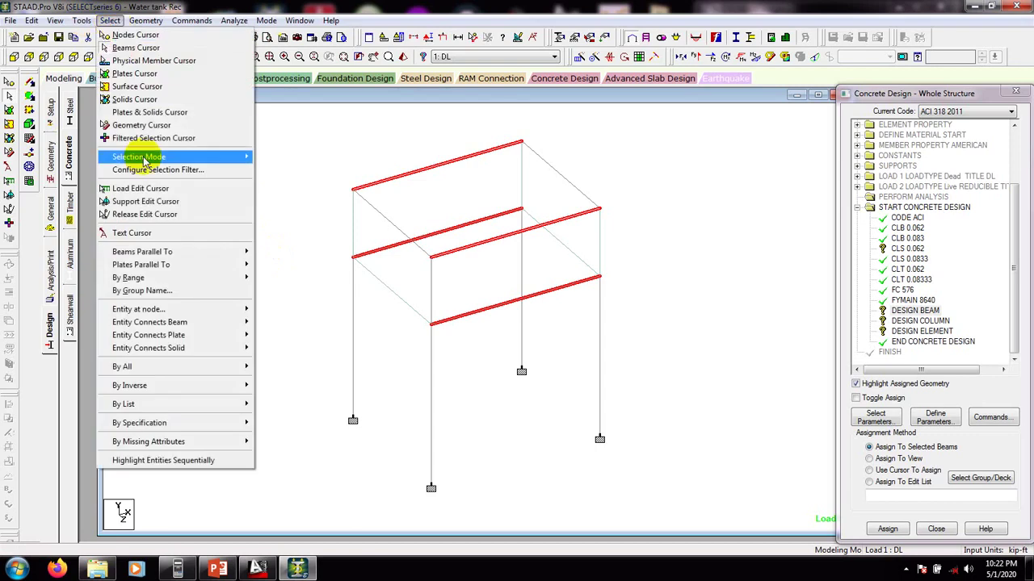
pyautogui.moveTo(206, 254)
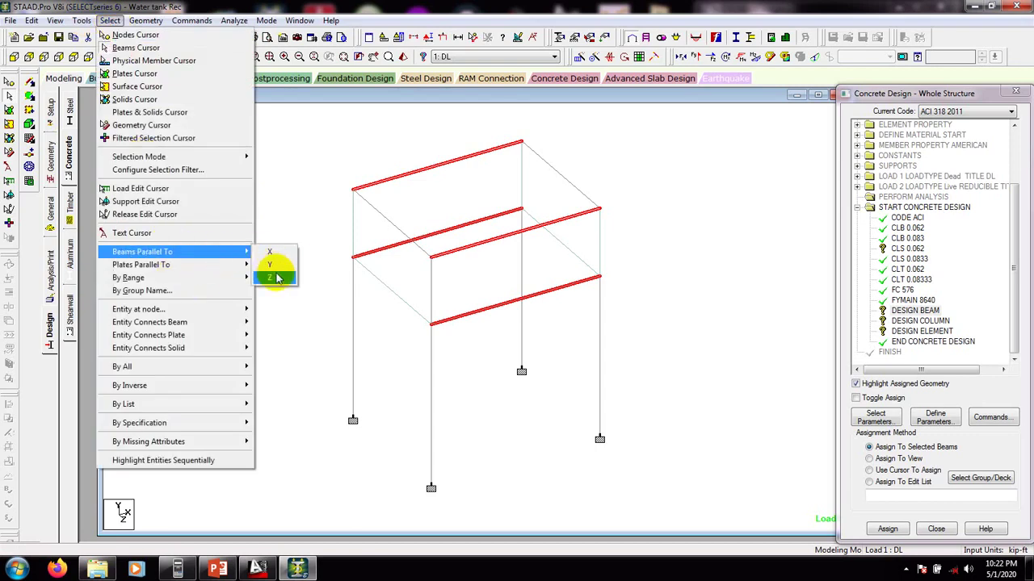
pyautogui.click(275, 277)
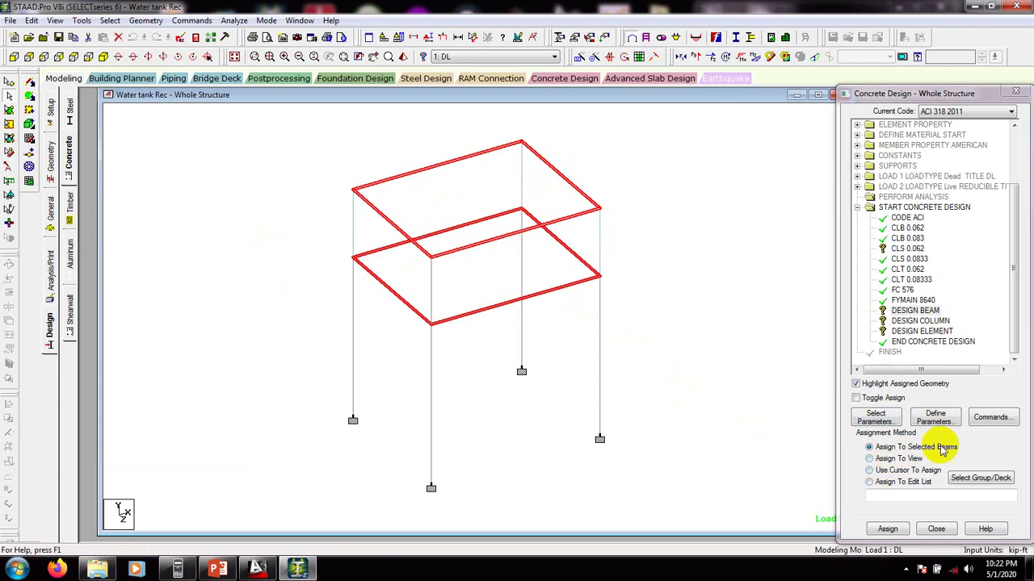
pyautogui.click(888, 526)
pyautogui.click(944, 348)
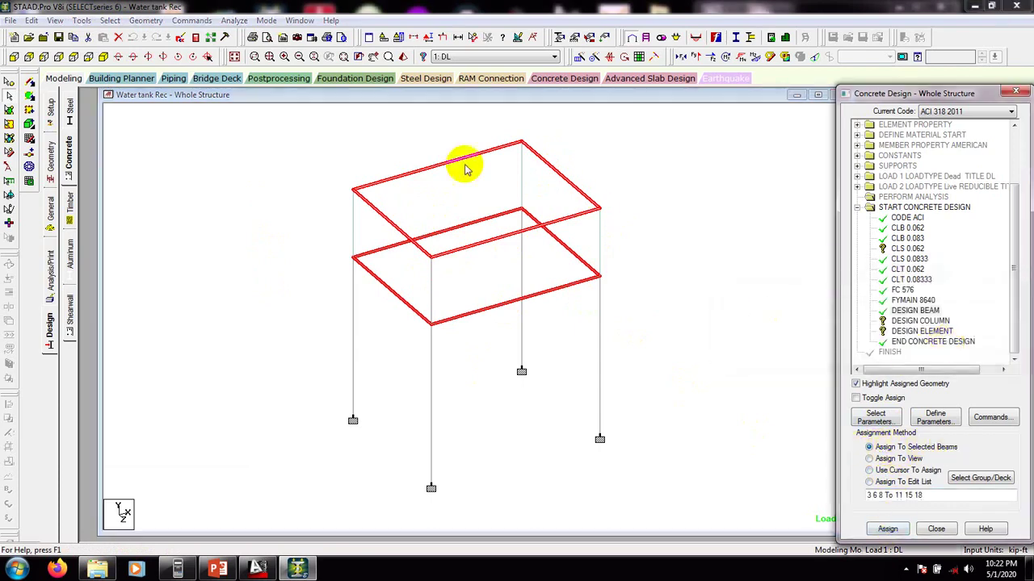
# - Select all members parallel to Y and assign the DESIGN COLUMN command to them
pyautogui.click(918, 321)
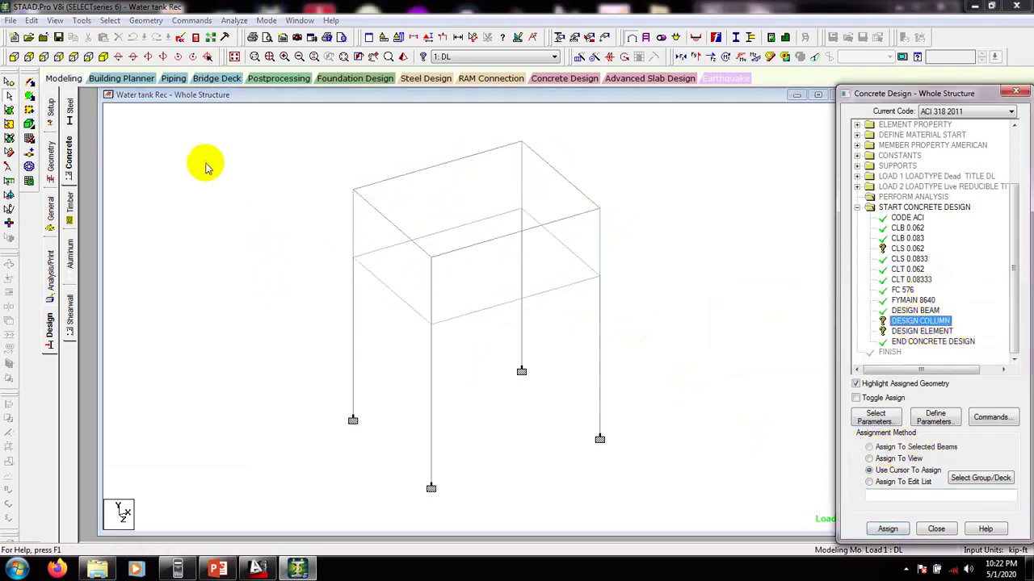
pyautogui.click(112, 21)
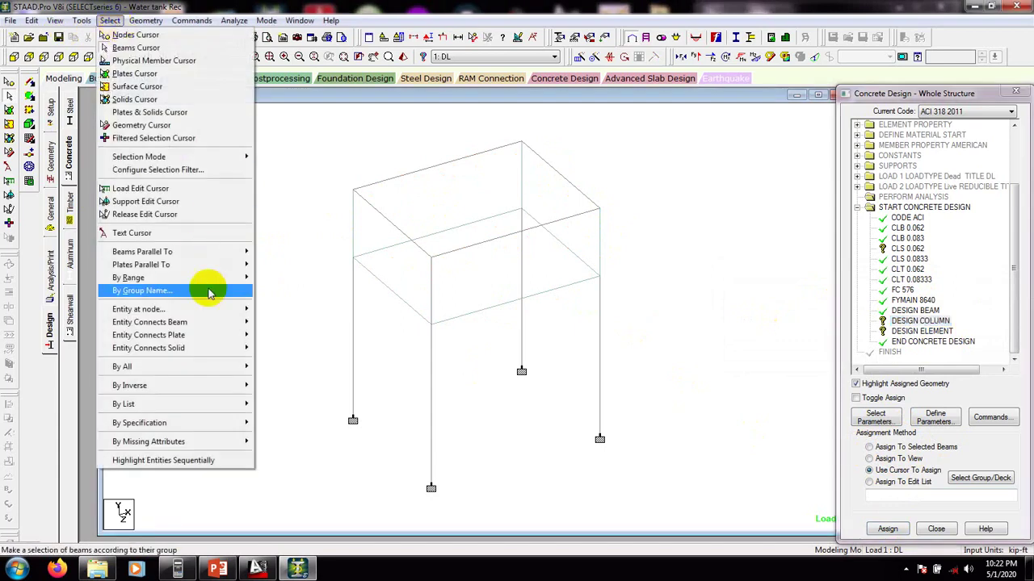
pyautogui.moveTo(218, 255)
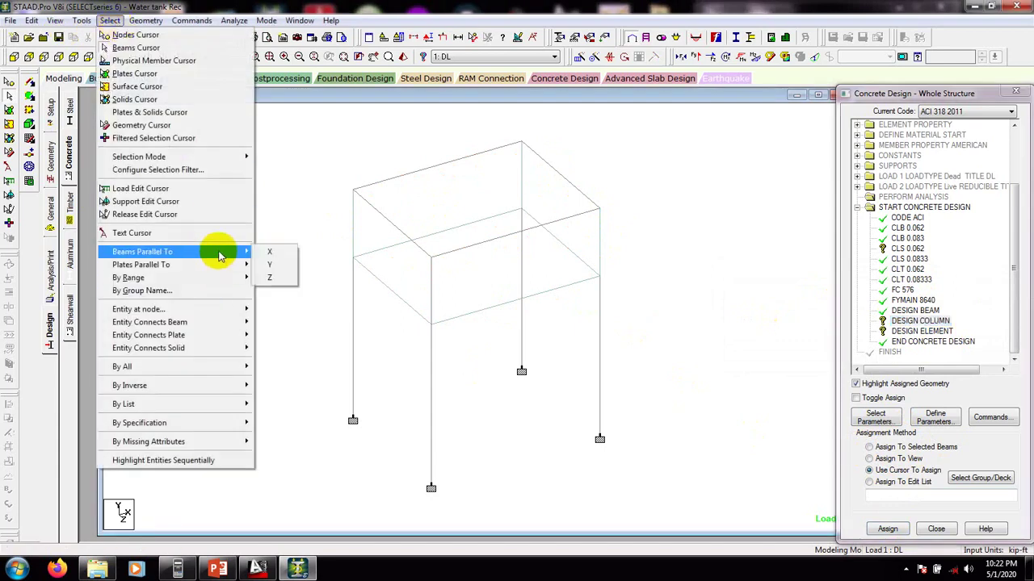
pyautogui.click(292, 265)
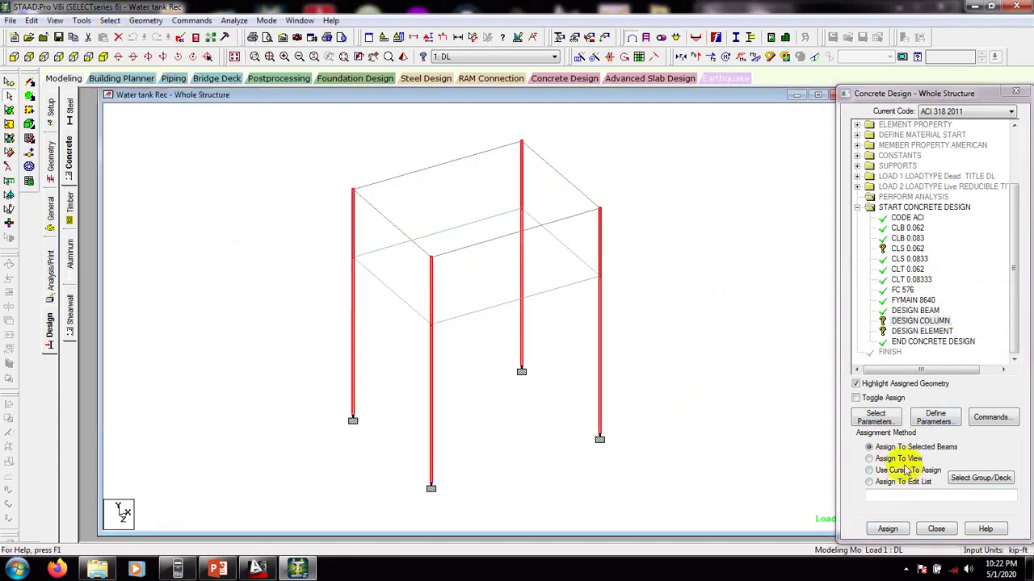
pyautogui.click(887, 529)
pyautogui.click(935, 349)
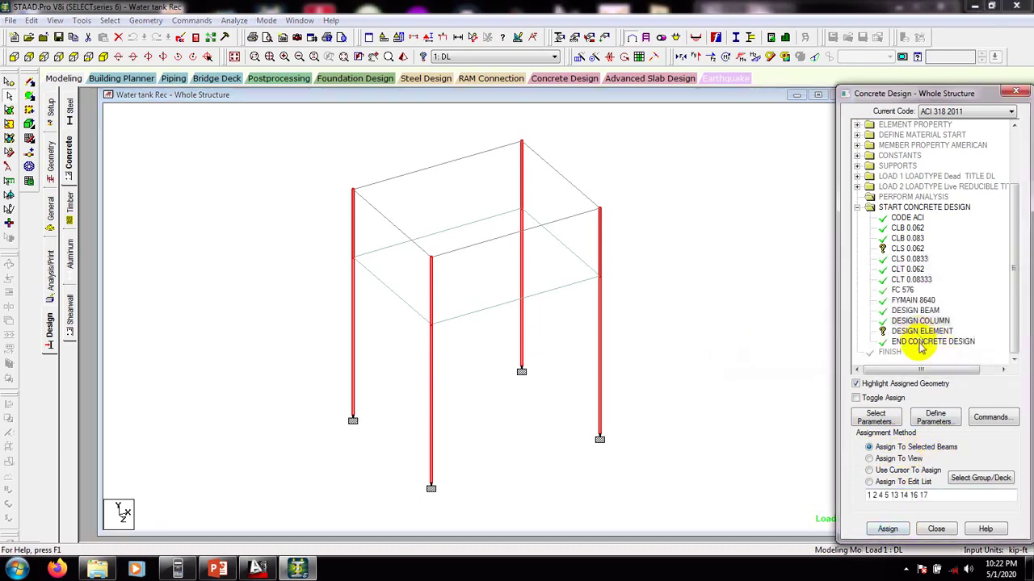
# - Select all plates of the tank with the plates cursor, assign the DESIGN ELEMENT command to them and clear the selection
pyautogui.click(909, 331)
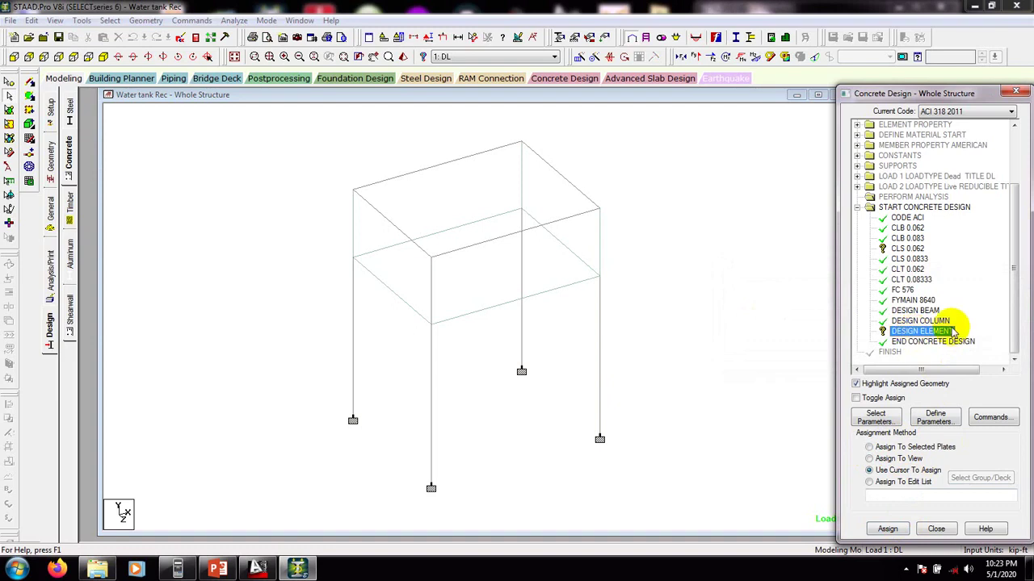
pyautogui.click(30, 96)
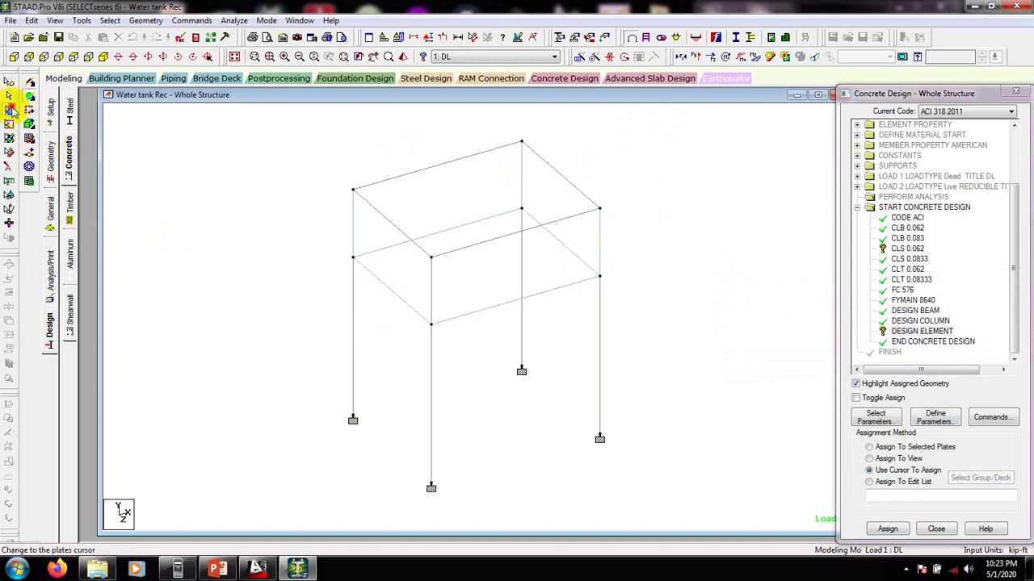
pyautogui.click(9, 110)
pyautogui.moveTo(692, 119); pyautogui.dragTo(305, 378)
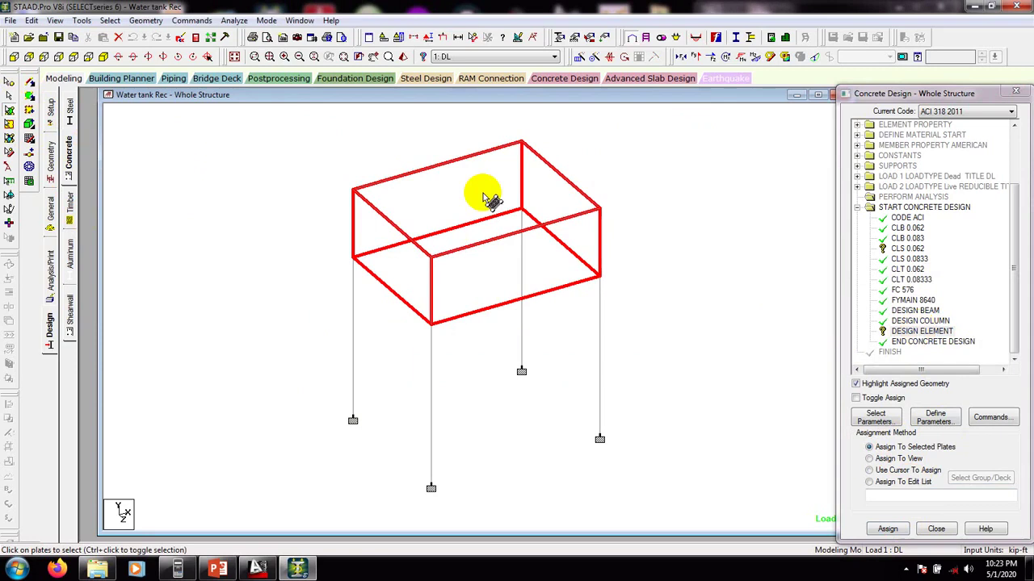
pyautogui.click(887, 529)
pyautogui.click(872, 347)
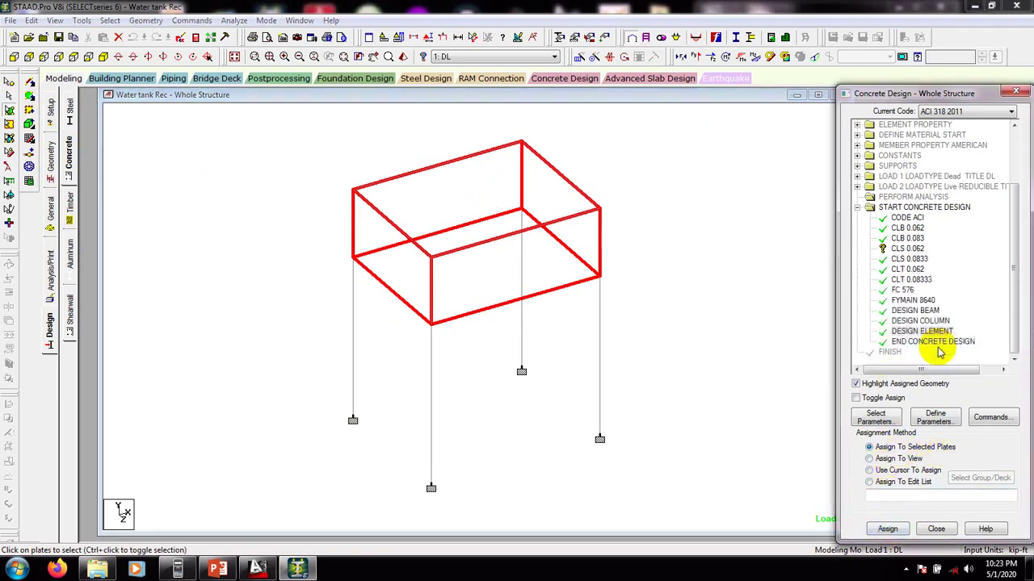
pyautogui.click(661, 283)
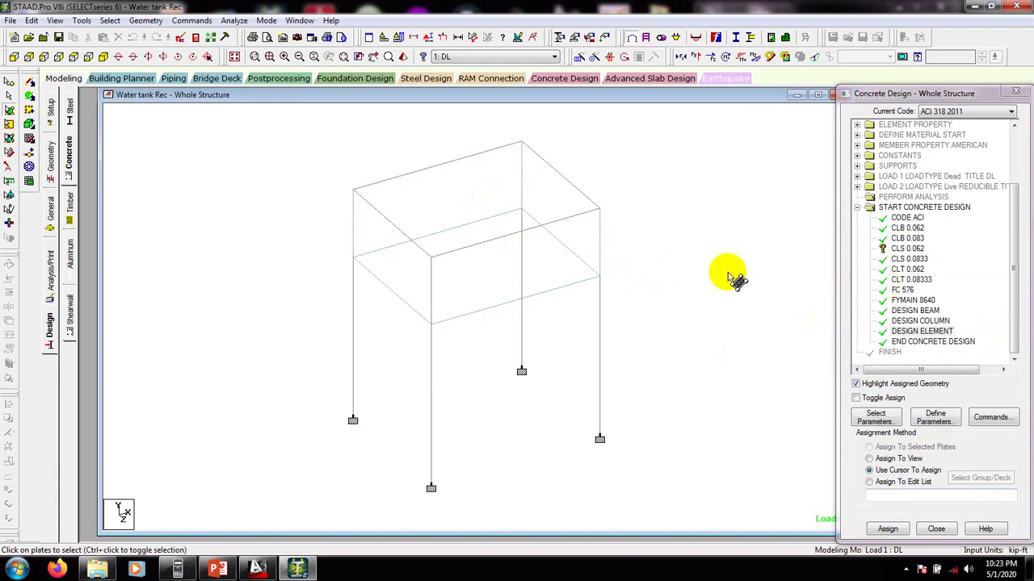
# - Delete the unassigned CLS 0.062 side cover command from the concrete design and decline the auto save
pyautogui.click(911, 250)
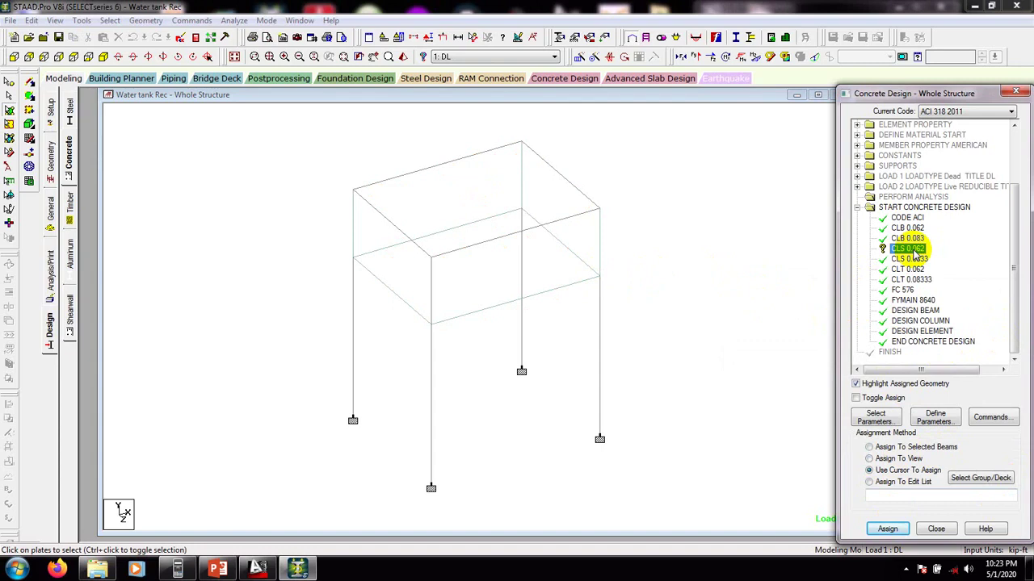
pyautogui.rightClick(915, 255)
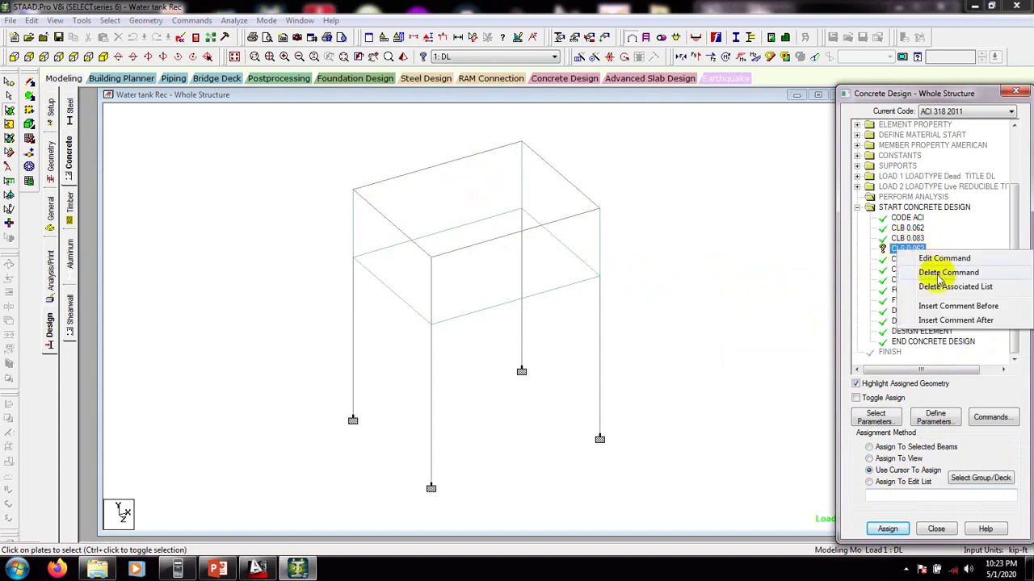
pyautogui.click(941, 273)
pyautogui.click(934, 351)
pyautogui.click(906, 526)
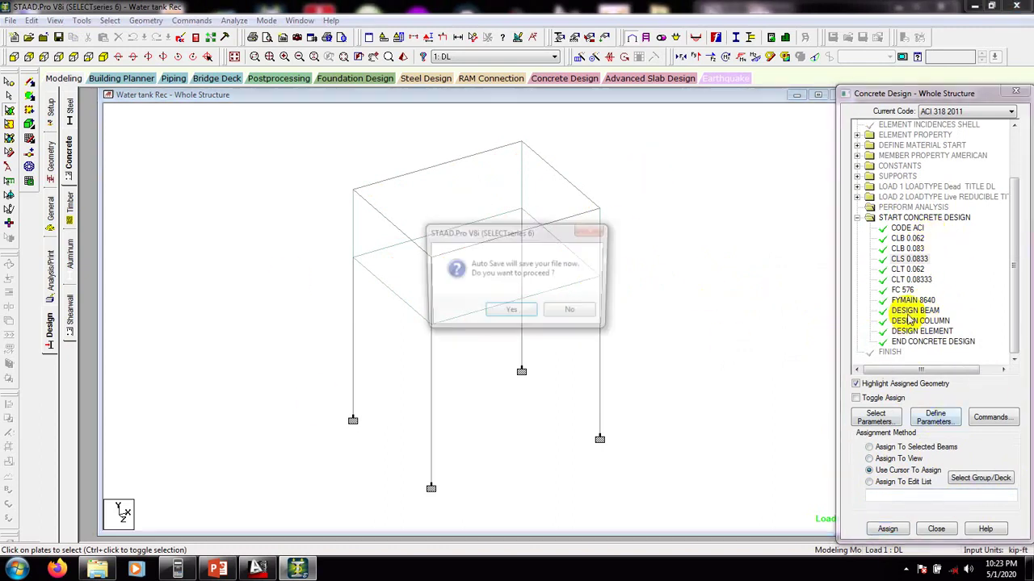
pyautogui.click(573, 313)
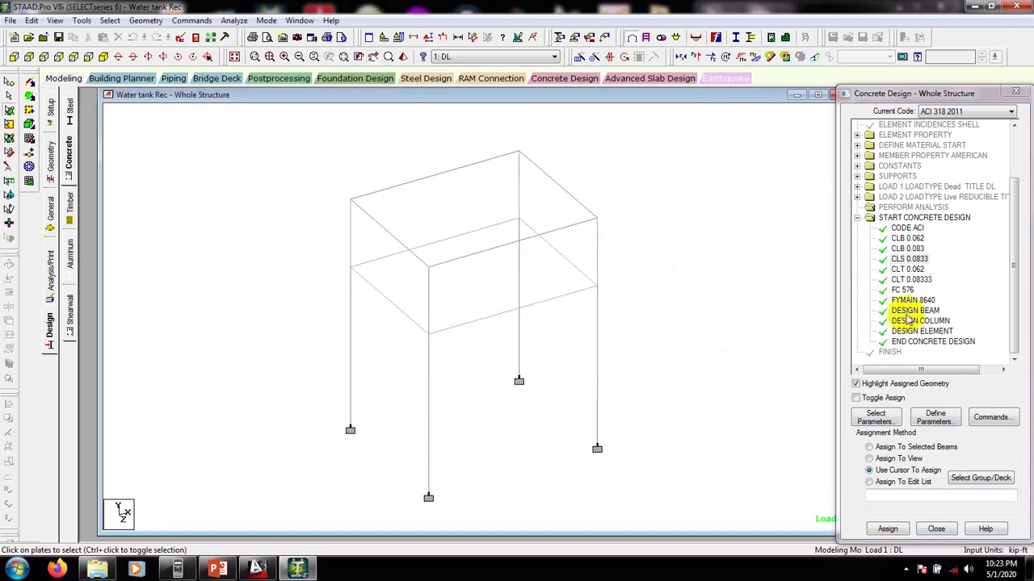
pyautogui.click(892, 422)
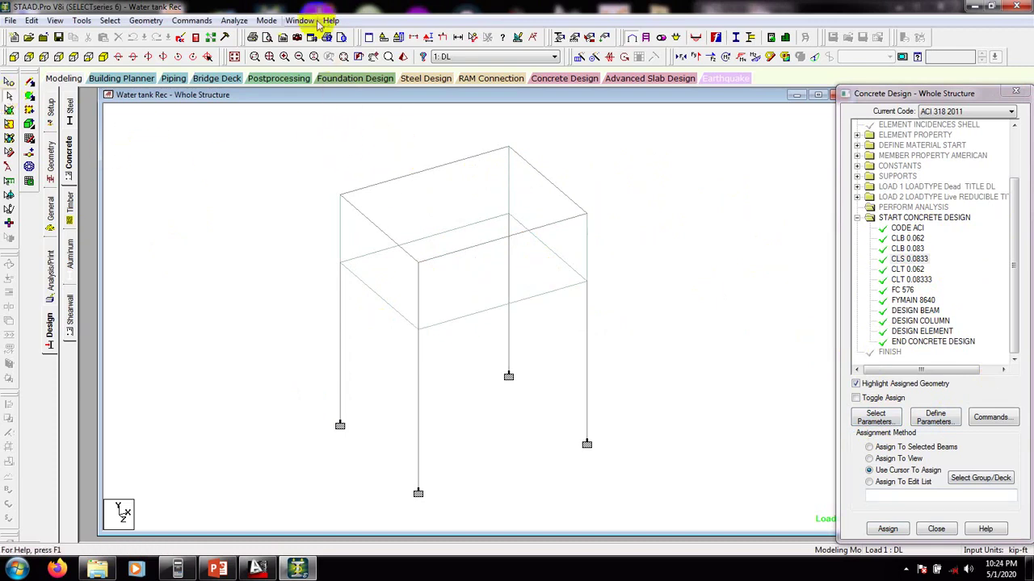
# - Add a Perform Analysis command with the No Print option after the concrete design
pyautogui.click(191, 20)
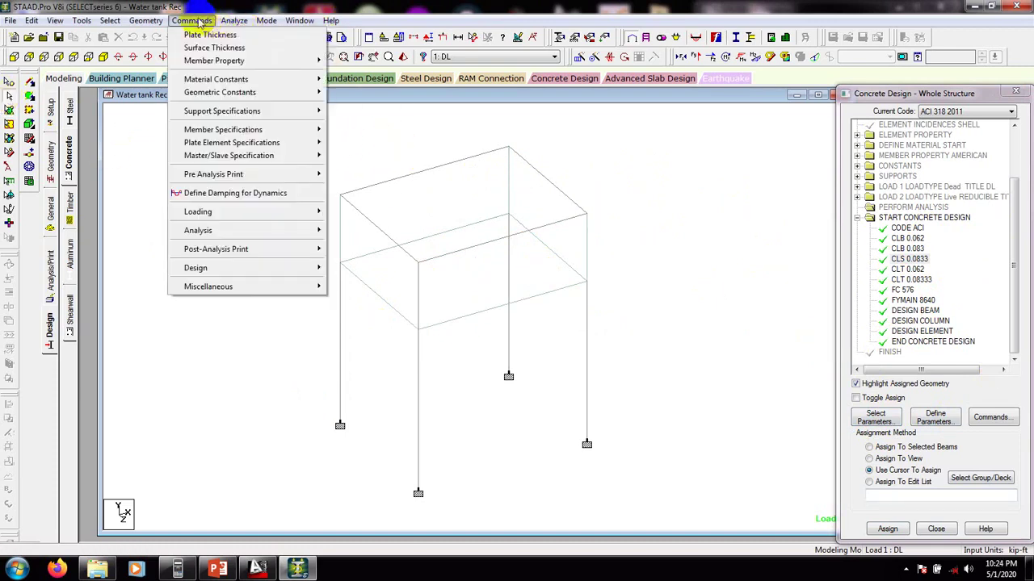
pyautogui.moveTo(201, 230)
pyautogui.click(378, 229)
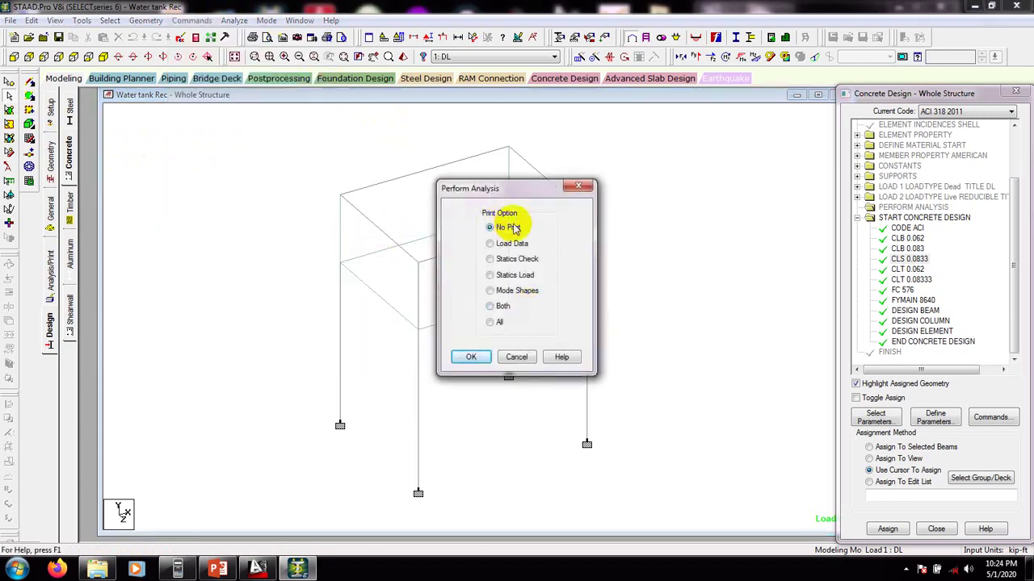
pyautogui.click(472, 357)
# - Run the analysis, saving the modified structure under its current file name
pyautogui.click(241, 22)
pyautogui.click(251, 37)
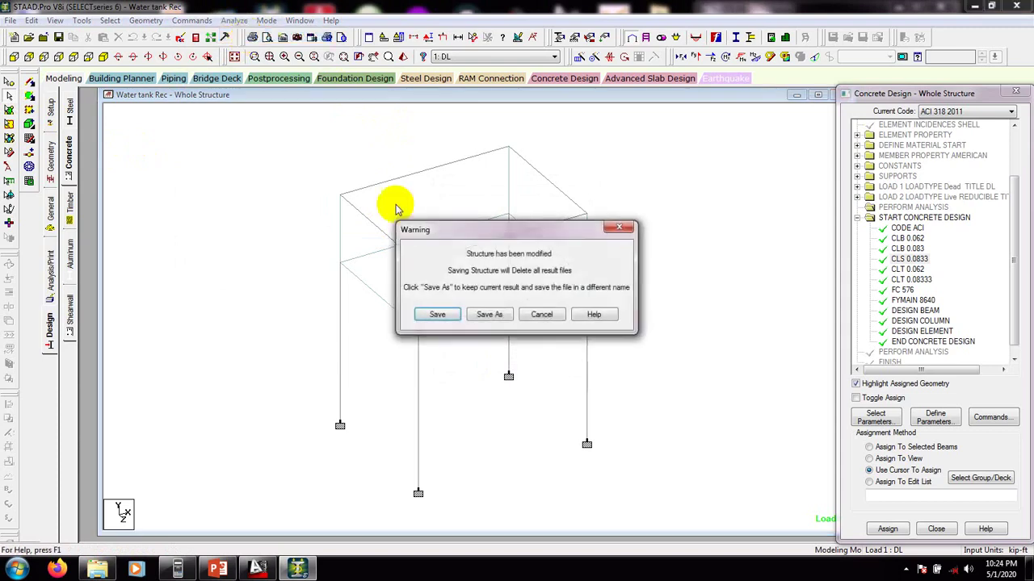
pyautogui.click(439, 314)
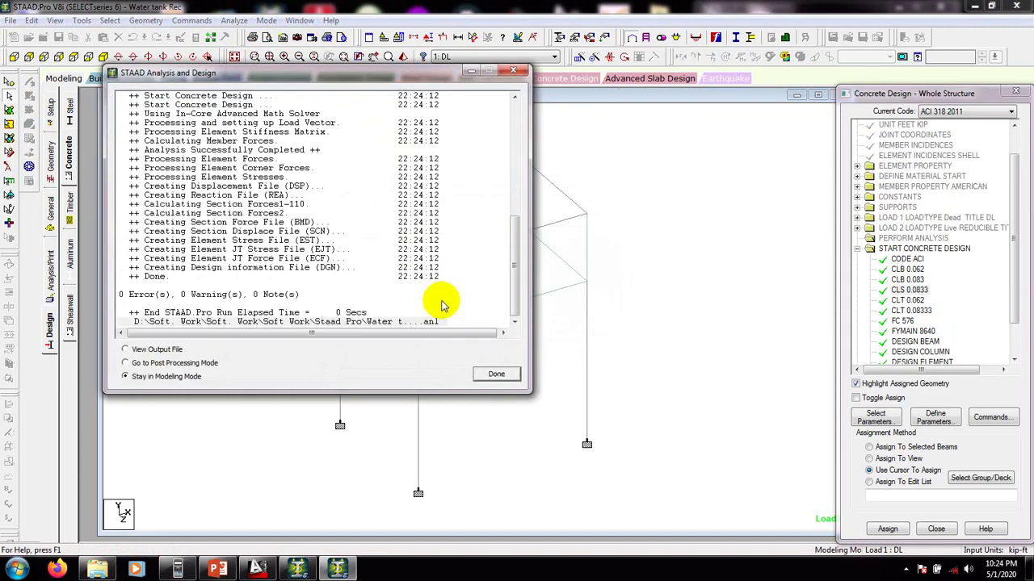
# - Finish the analysis run with the View Output File option and place the output viewer clear of the taskbar
pyautogui.moveTo(374, 72); pyautogui.dragTo(559, 94)
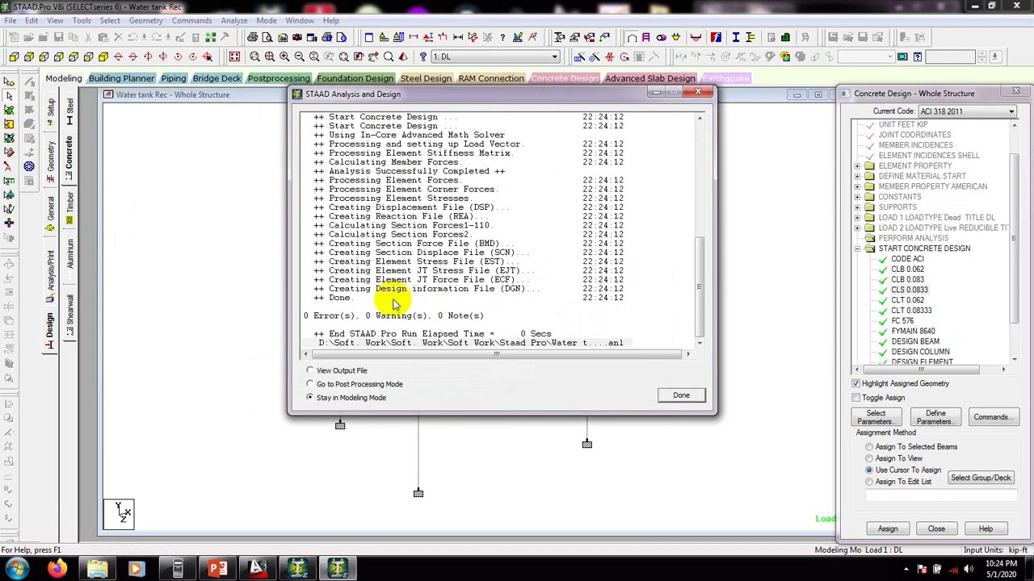
pyautogui.moveTo(698, 292); pyautogui.dragTo(687, 339)
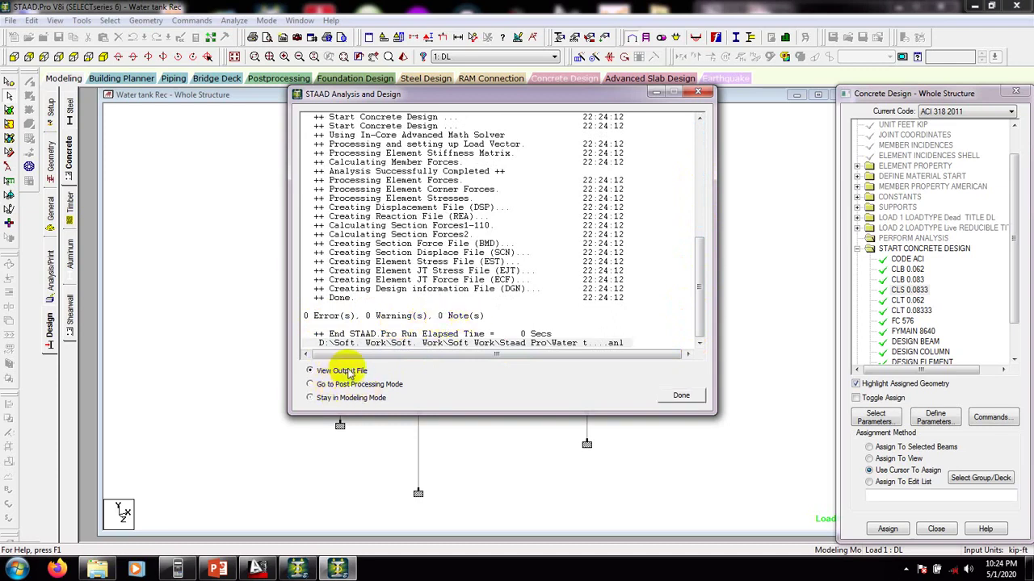
pyautogui.click(683, 395)
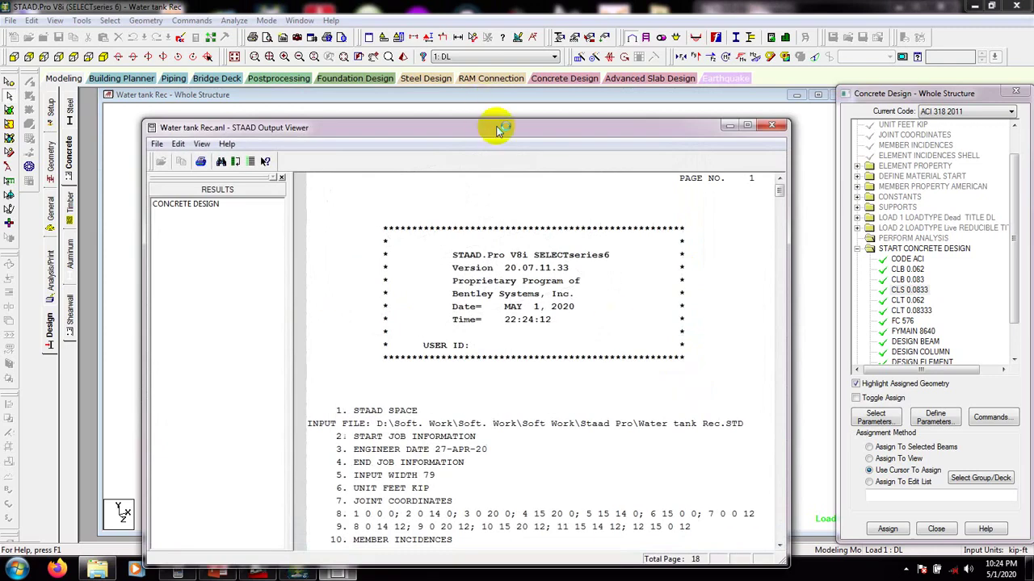
pyautogui.moveTo(499, 132); pyautogui.dragTo(493, 97)
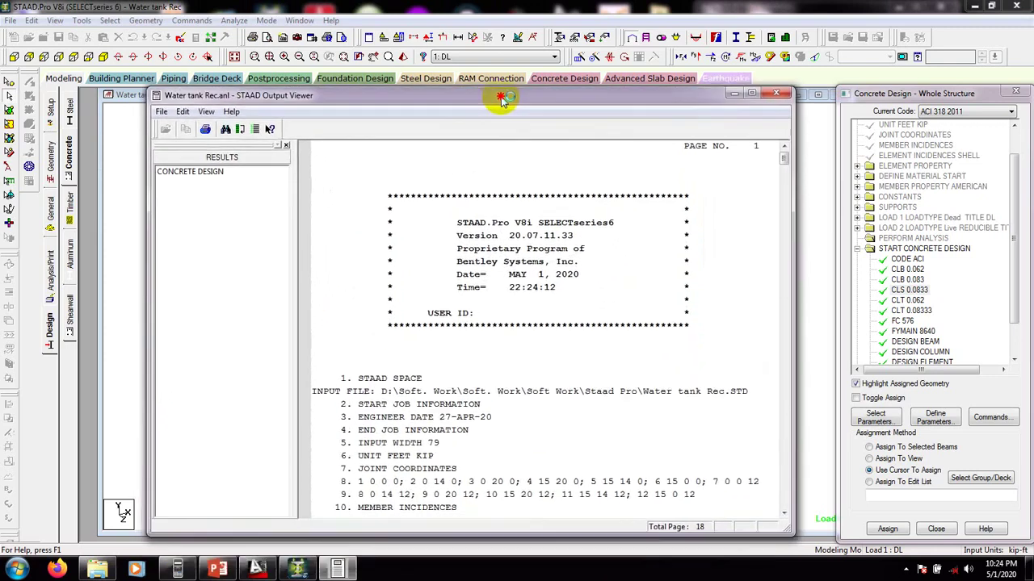
# - Examine the output file's model data, the concrete design section and the flexure and shear results for beam 3
pyautogui.scroll(-15, 537, 292)
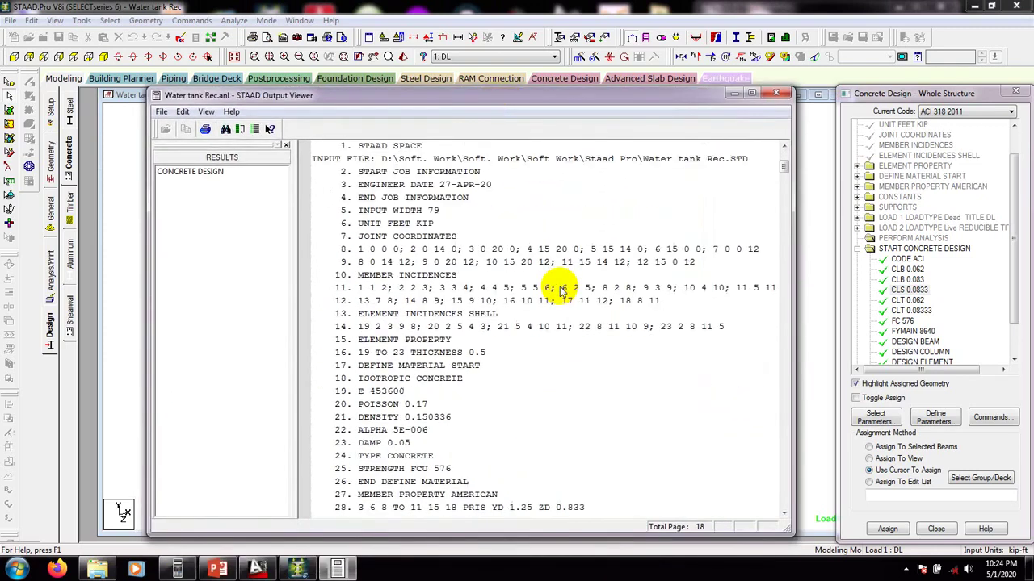
pyautogui.scroll(-4, 537, 294)
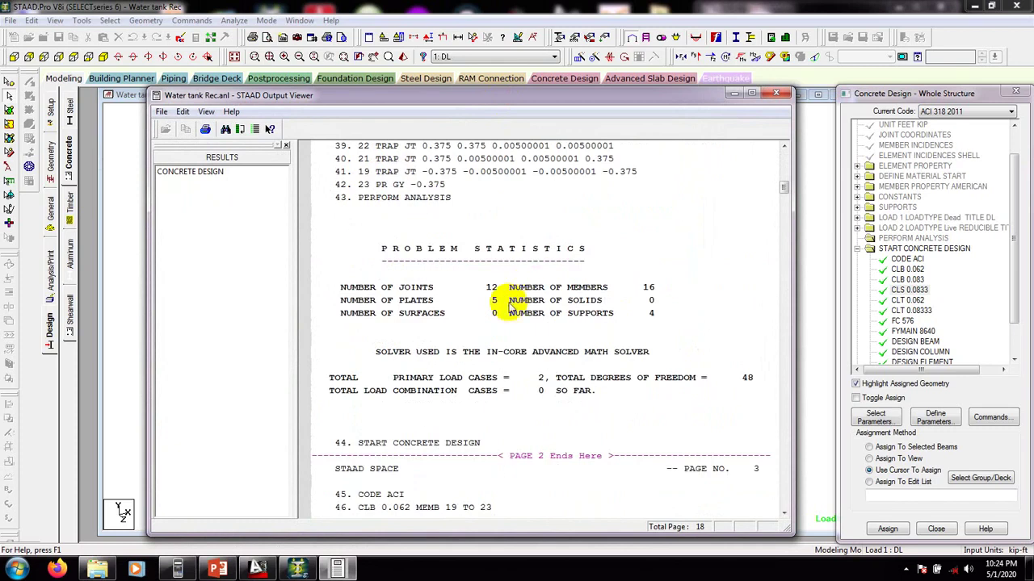
pyautogui.scroll(-7, 492, 339)
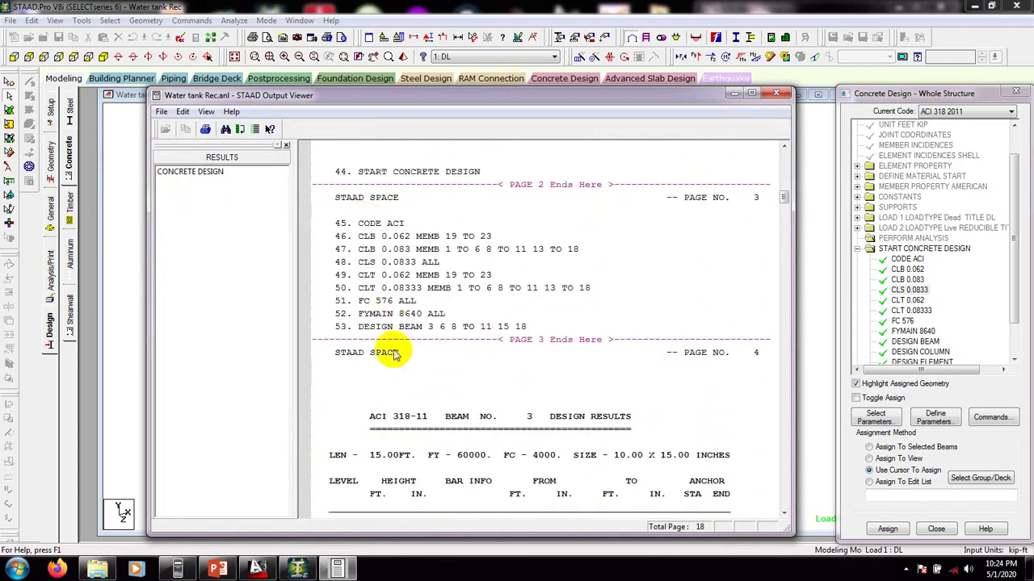
pyautogui.click(194, 172)
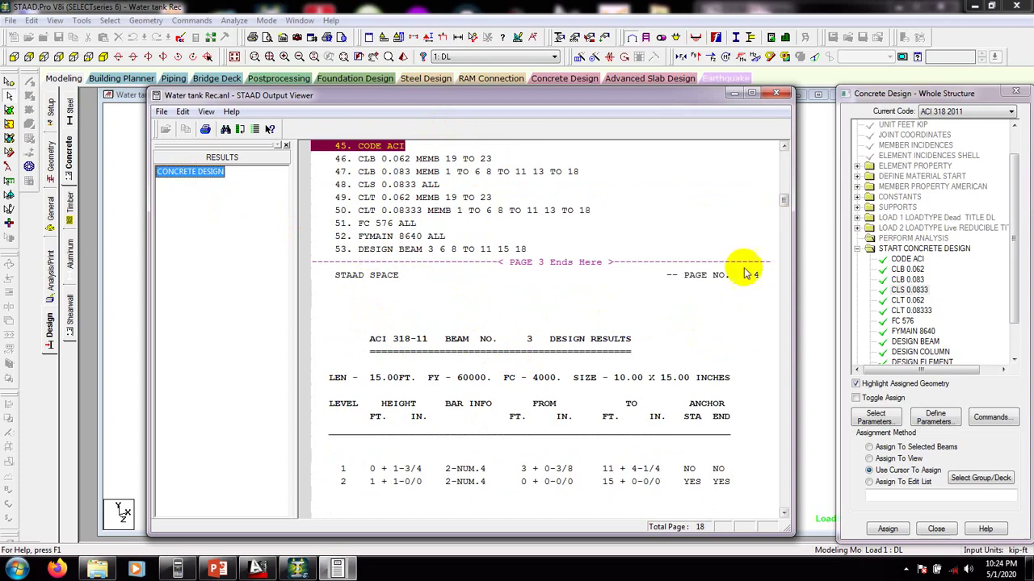
pyautogui.click(651, 352)
pyautogui.scroll(-2, 654, 347)
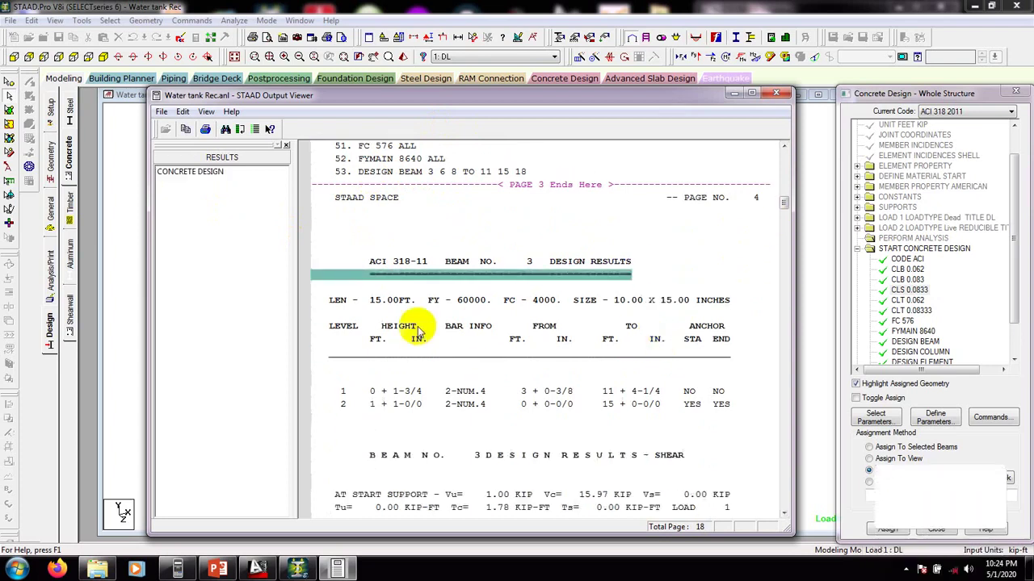
pyautogui.click(501, 265)
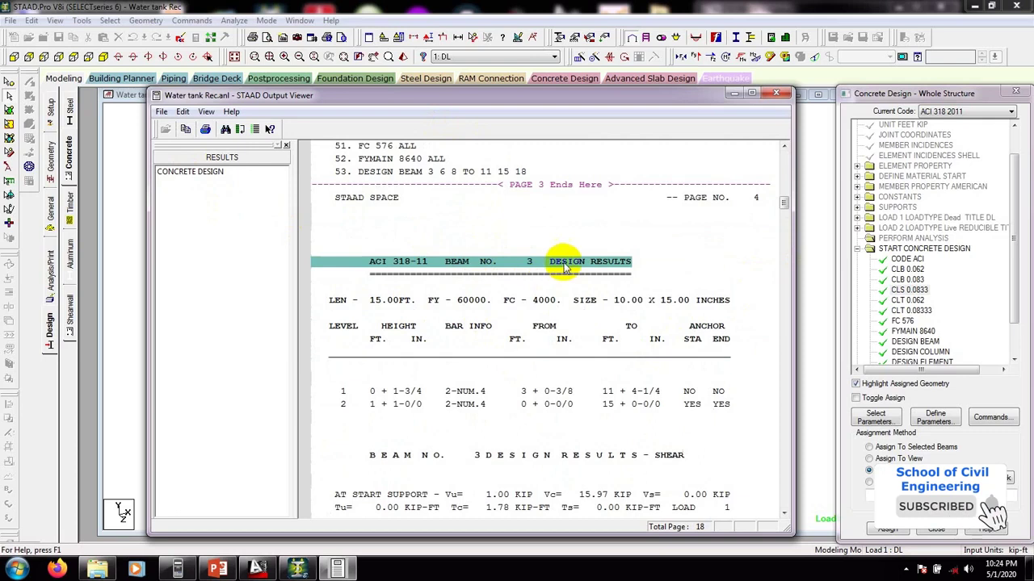
pyautogui.scroll(-2, 646, 270)
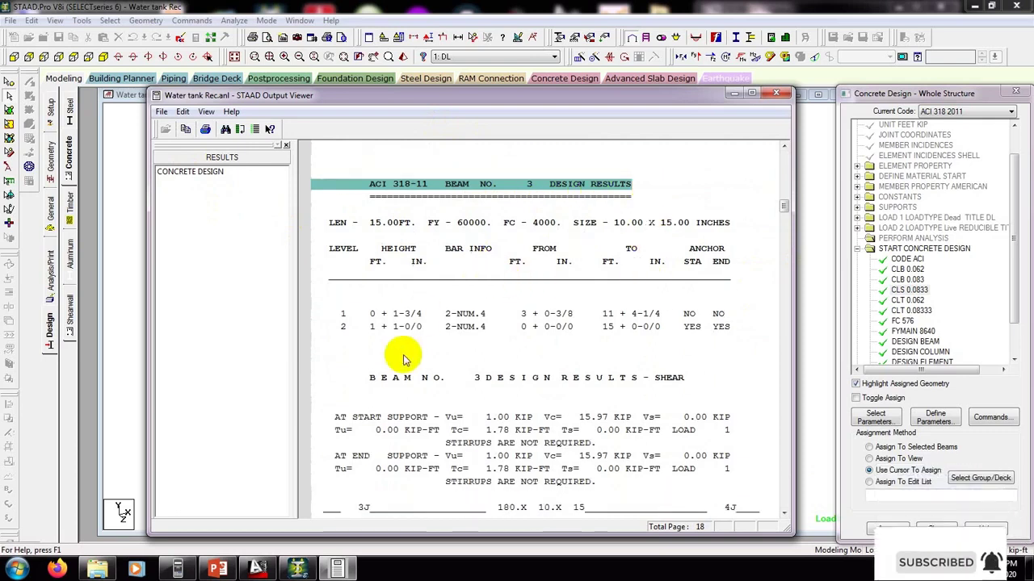
pyautogui.scroll(-4, 557, 323)
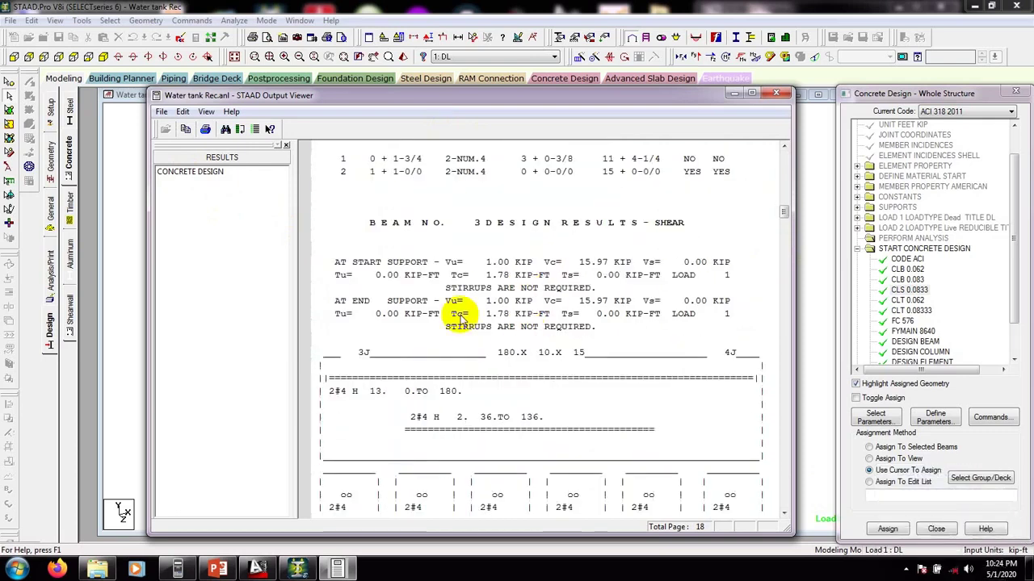
pyautogui.scroll(-2, 474, 323)
pyautogui.scroll(2, 496, 298)
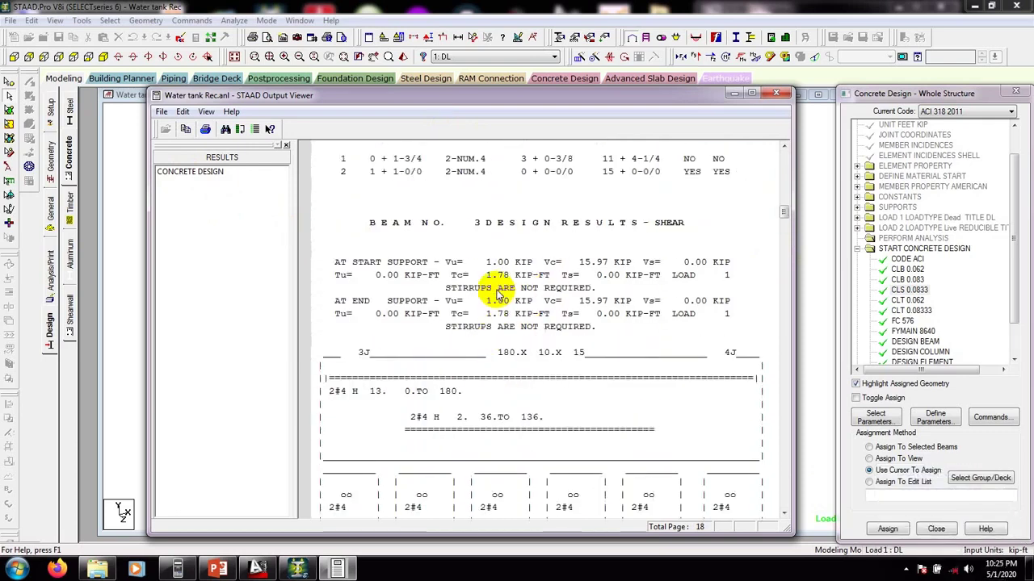
# - Examine the reinforcement layout of beam 3 and the design results for beam 6
pyautogui.scroll(-4, 500, 303)
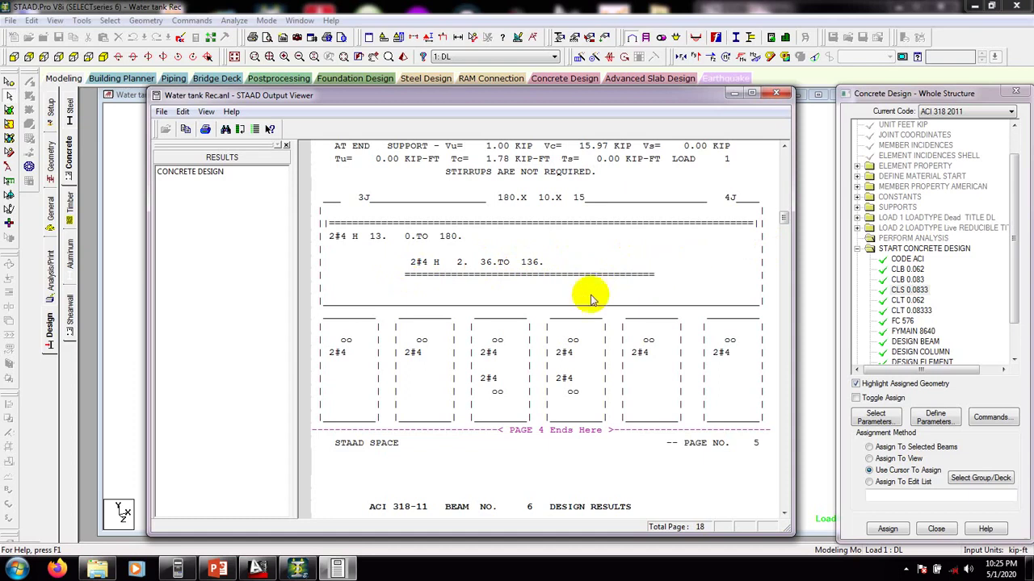
pyautogui.scroll(-4, 662, 376)
pyautogui.scroll(-4, 516, 376)
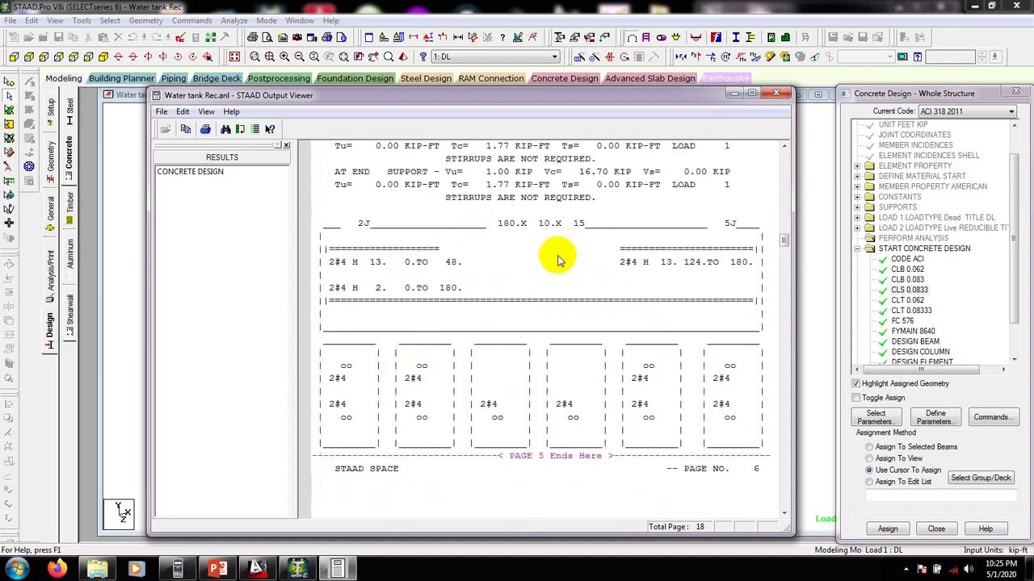
pyautogui.scroll(5, 521, 256)
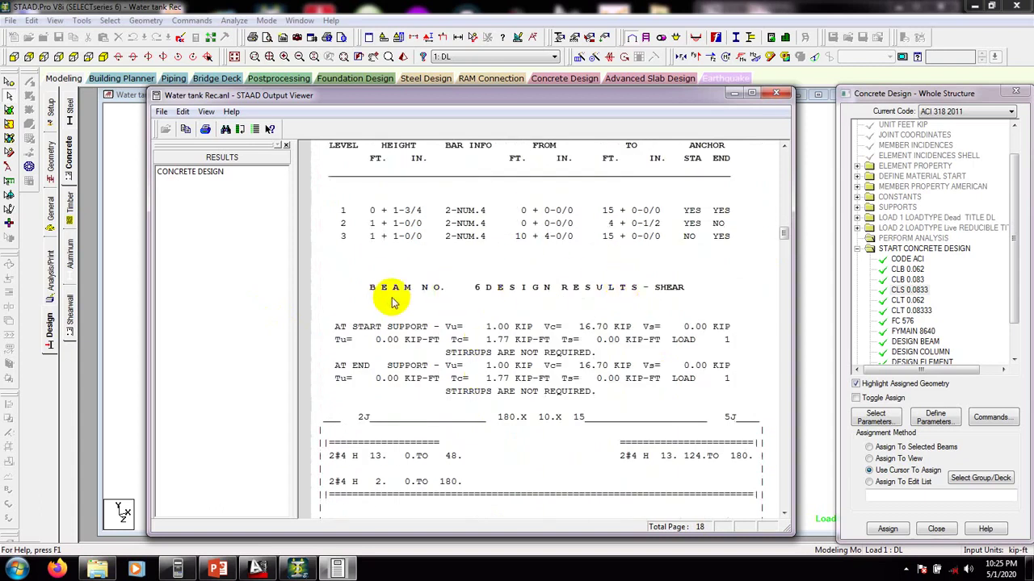
# - Examine the flexure, shear and reinforcement layout results for beam 8 in the output file
pyautogui.scroll(-20, 499, 296)
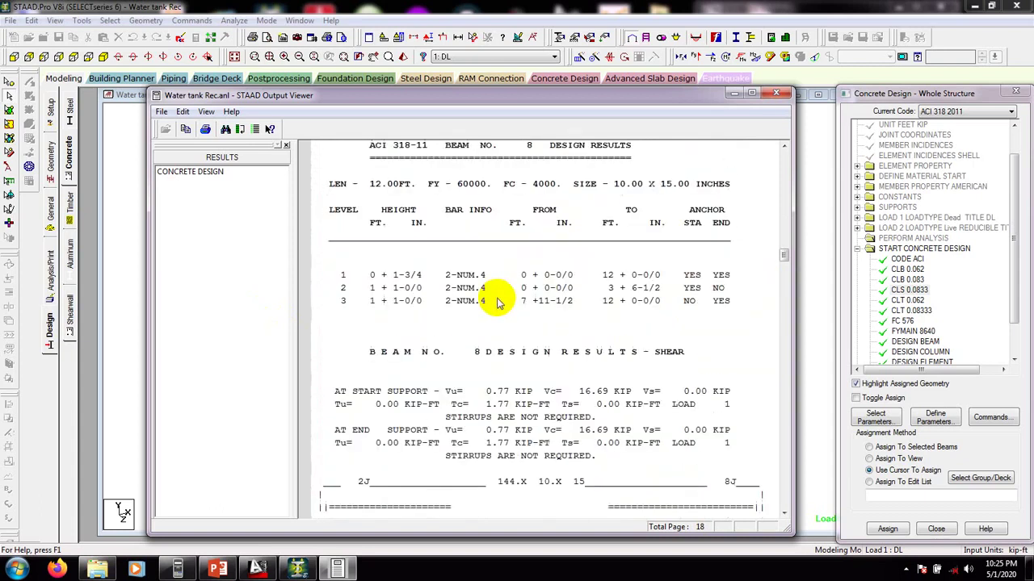
pyautogui.scroll(4, 517, 283)
pyautogui.scroll(-5, 532, 232)
pyautogui.scroll(3, 530, 235)
pyautogui.scroll(-6, 529, 247)
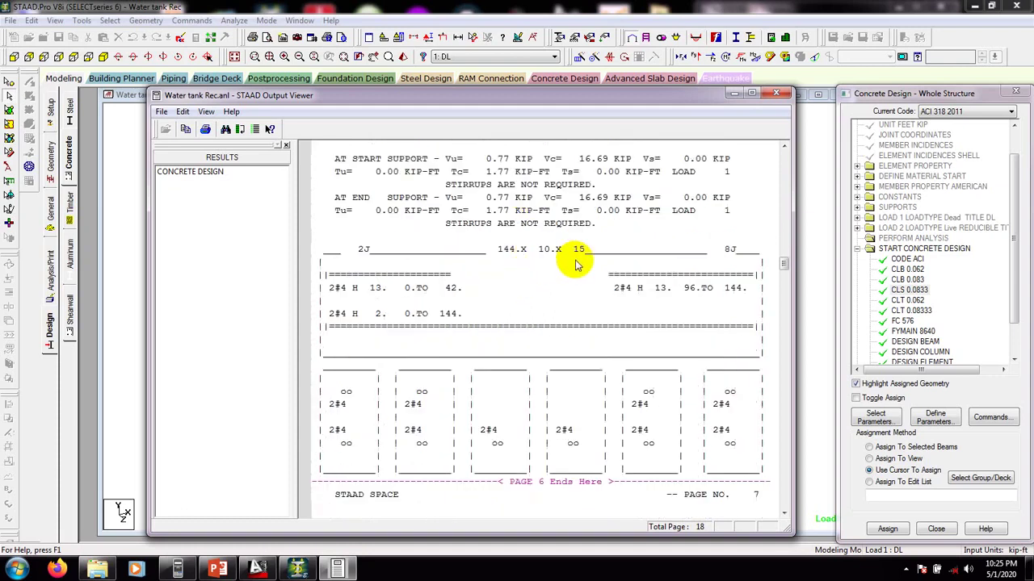
pyautogui.scroll(-7, 549, 267)
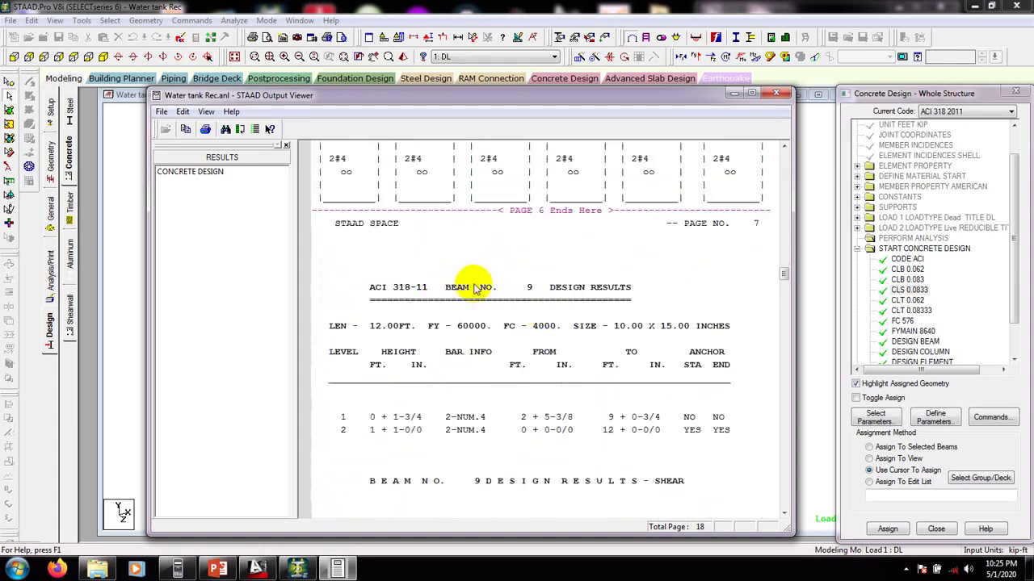
# - Review the concrete design results of the remaining beams, from beam 9 through beam 18
pyautogui.scroll(-20, 543, 289)
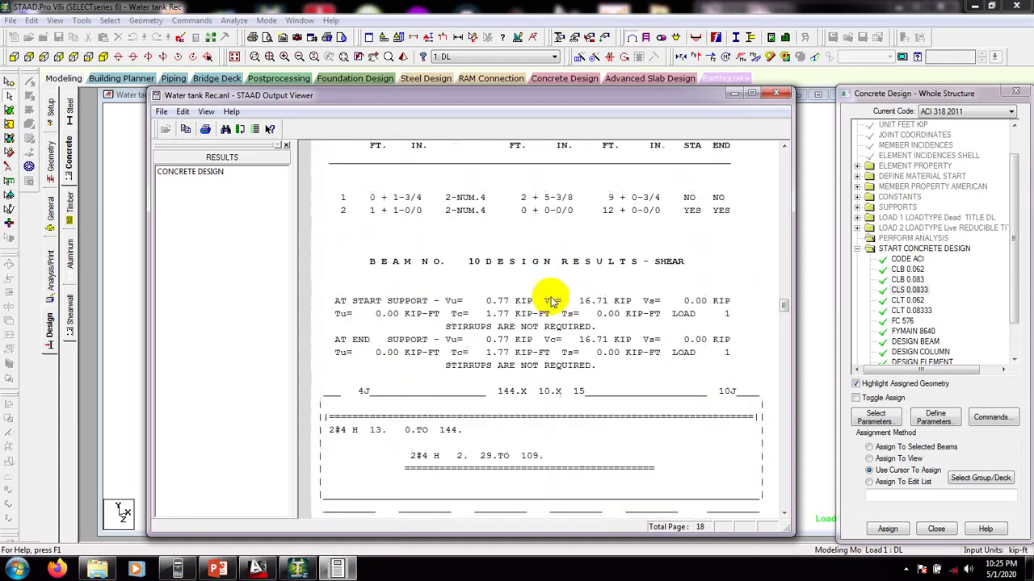
pyautogui.scroll(-3, 549, 298)
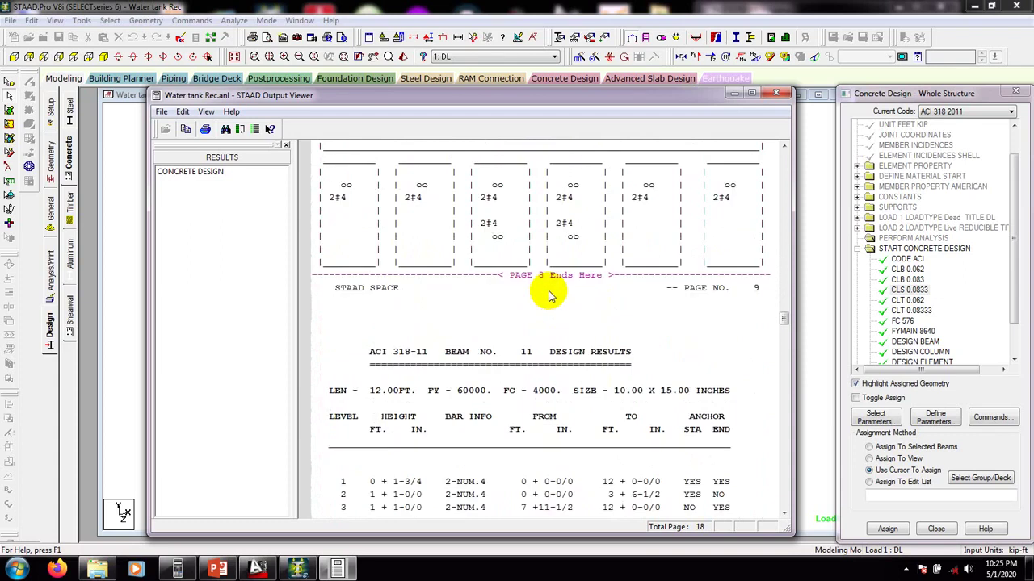
pyautogui.scroll(-10, 514, 320)
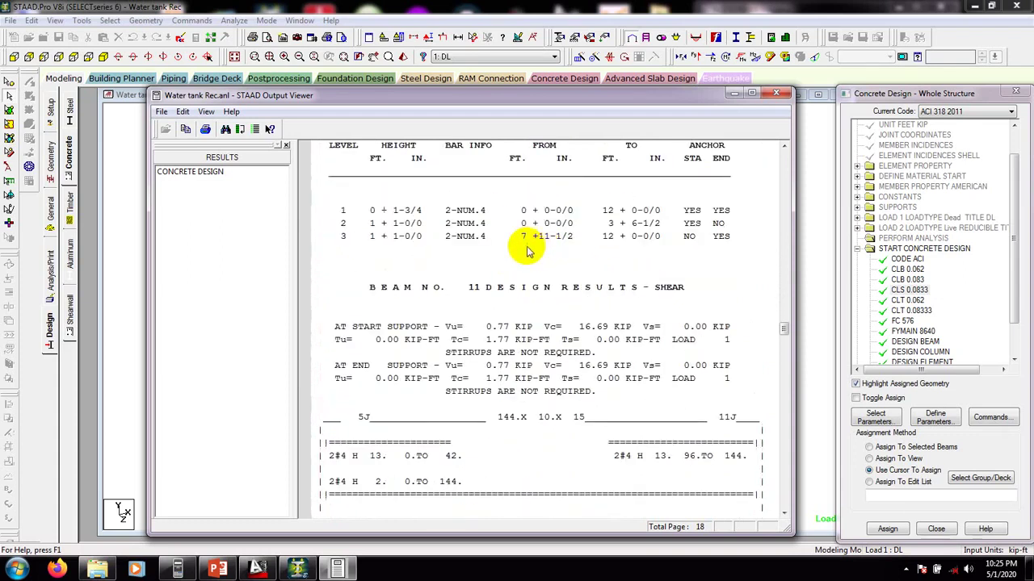
pyautogui.scroll(-9, 505, 263)
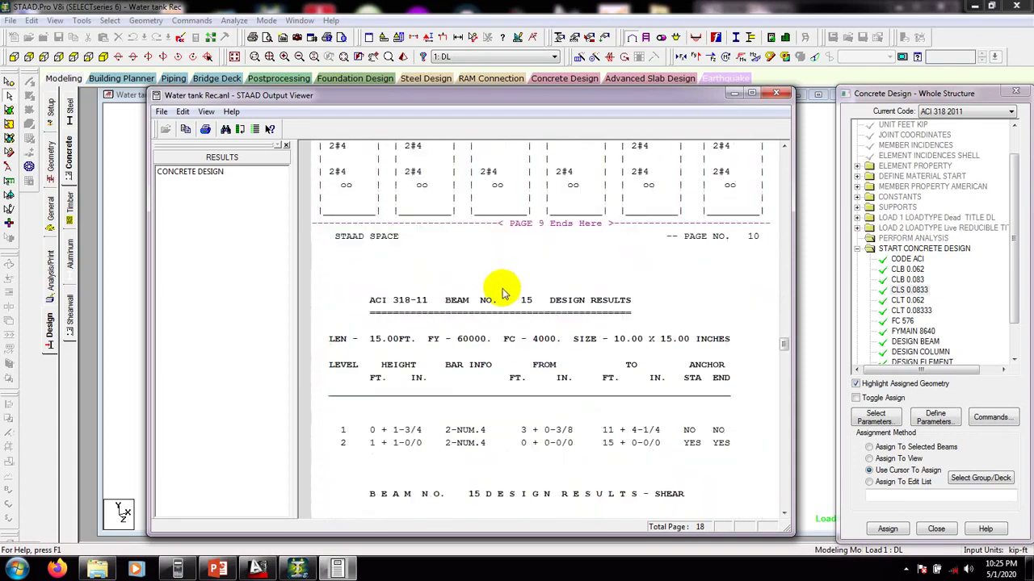
pyautogui.scroll(-9, 507, 242)
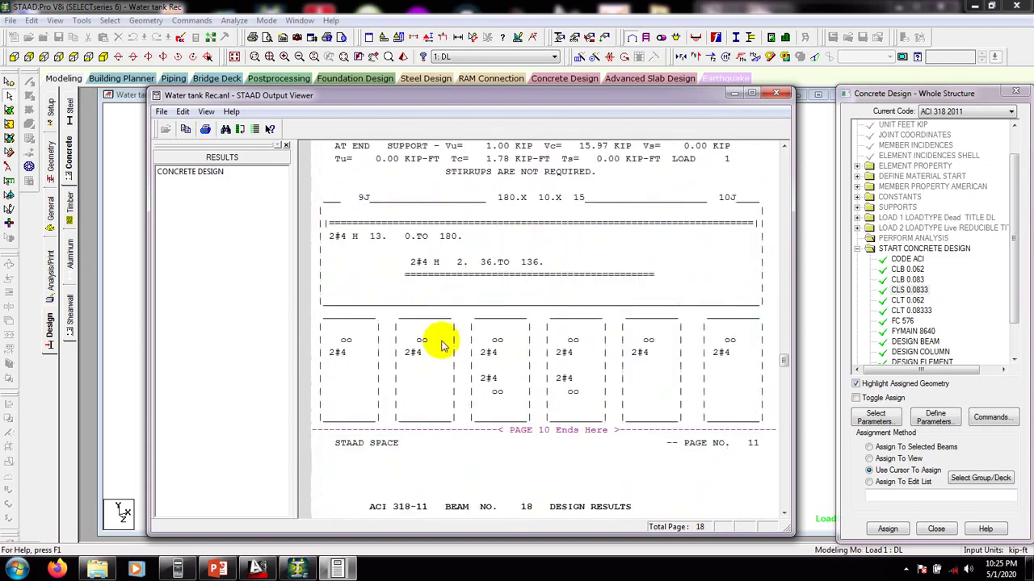
pyautogui.scroll(-14, 473, 323)
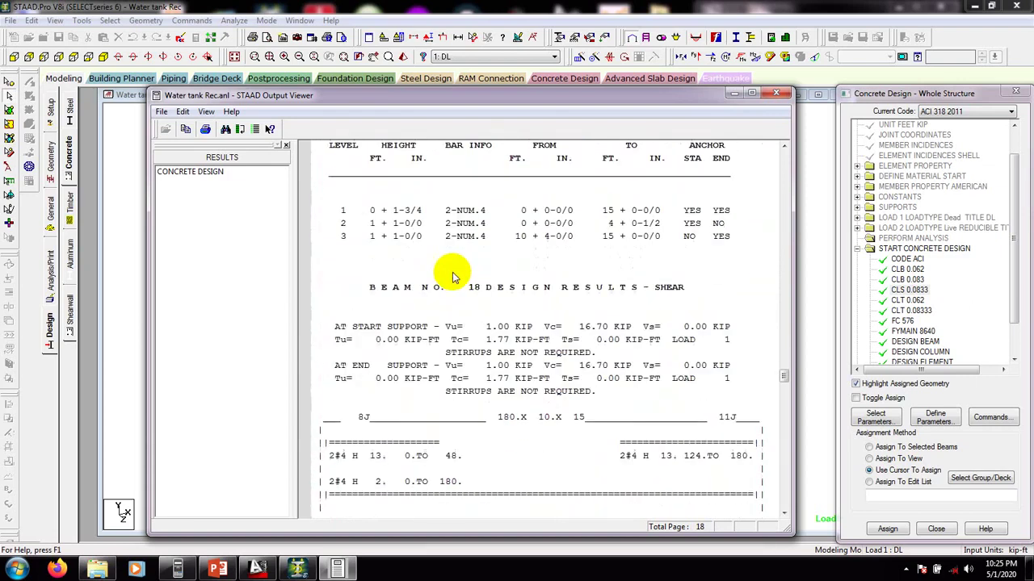
# - Examine the ACI 318-11 column design results, checking required steel area, bar configuration and tie spacing through the last column
pyautogui.scroll(-20, 514, 279)
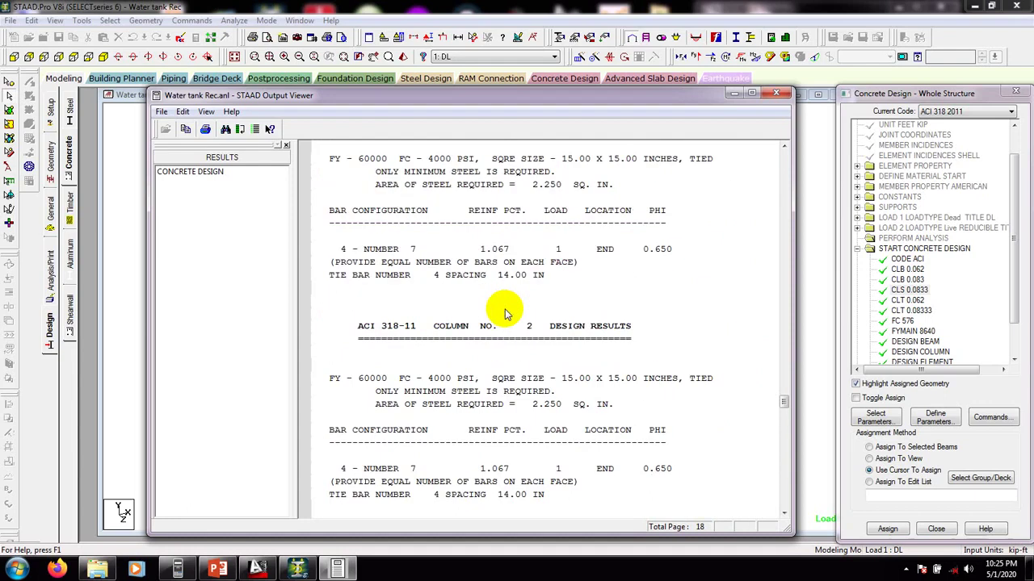
pyautogui.scroll(-20, 504, 311)
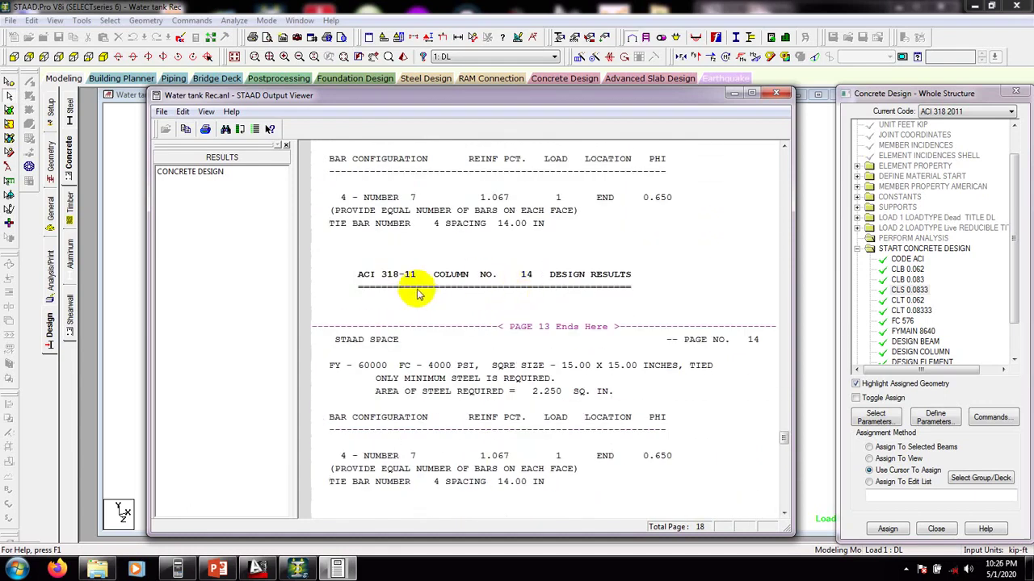
pyautogui.scroll(-6, 537, 277)
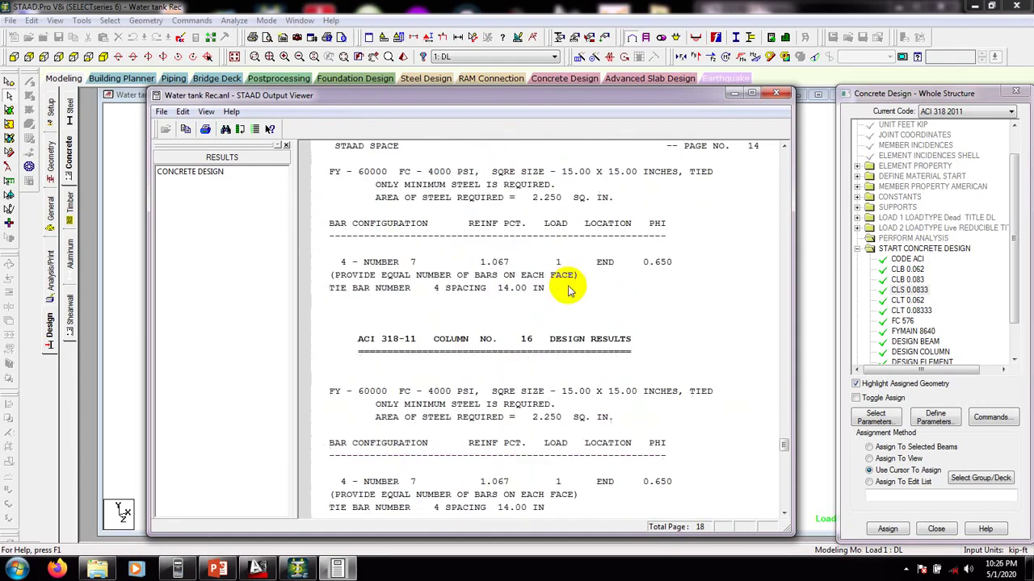
pyautogui.scroll(14, 566, 284)
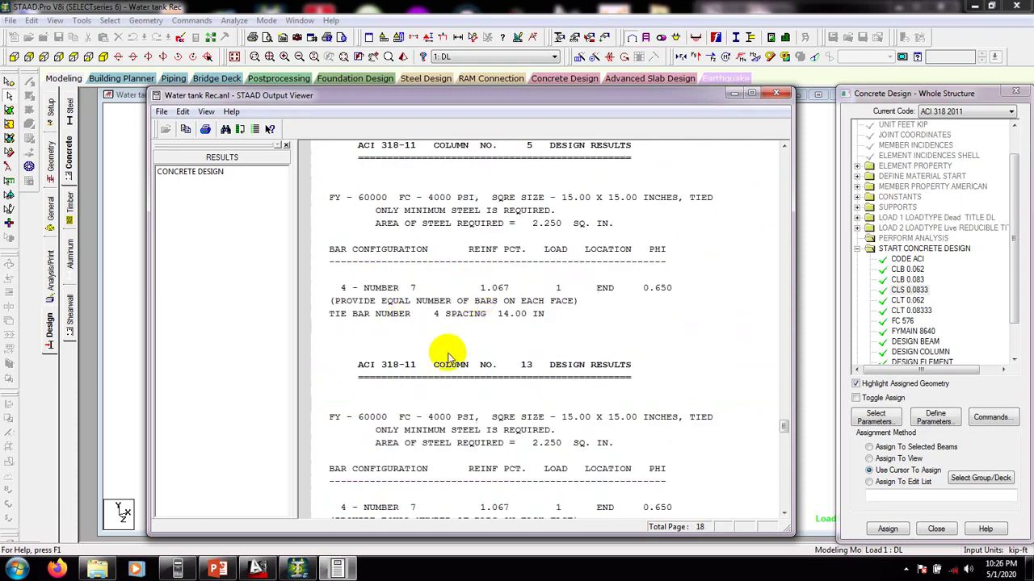
pyautogui.scroll(-2, 443, 376)
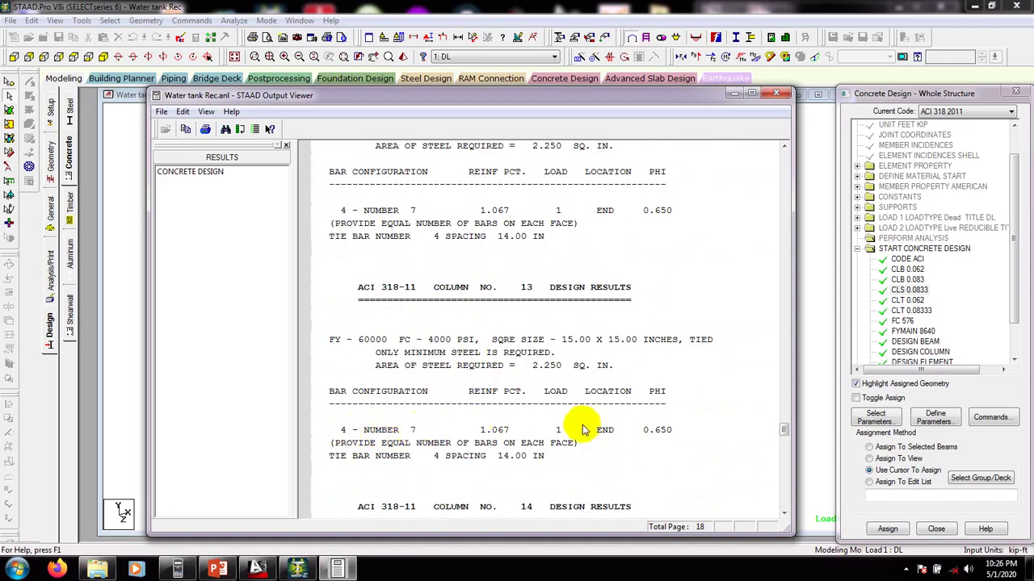
pyautogui.scroll(-2, 566, 432)
pyautogui.scroll(-12, 566, 369)
pyautogui.scroll(-10, 538, 370)
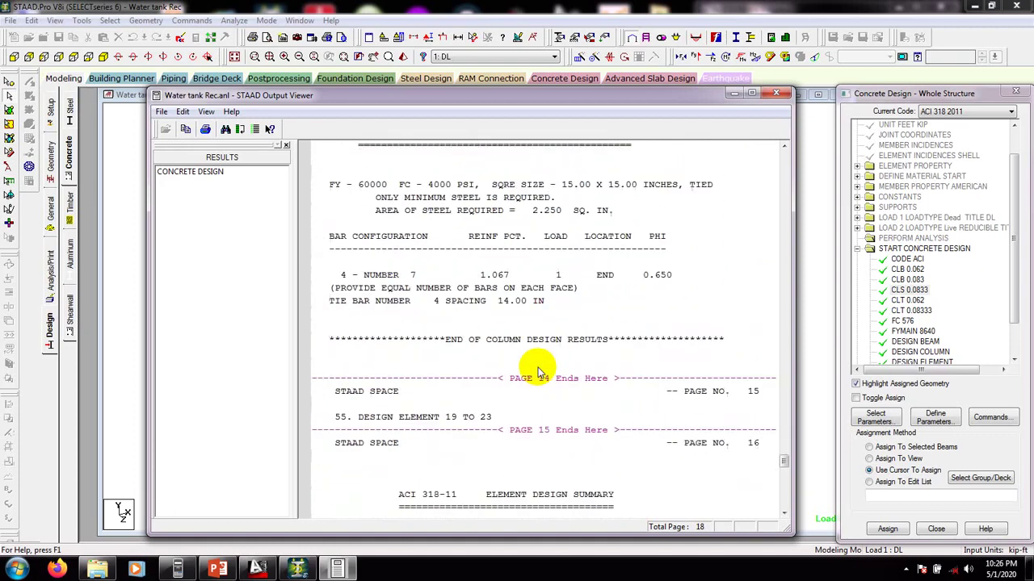
# - Examine the element design summary for plates 19 to 23, including longitudinal and transverse reinforcement, and close the output viewer
pyautogui.scroll(-10, 521, 343)
pyautogui.scroll(-10, 521, 343)
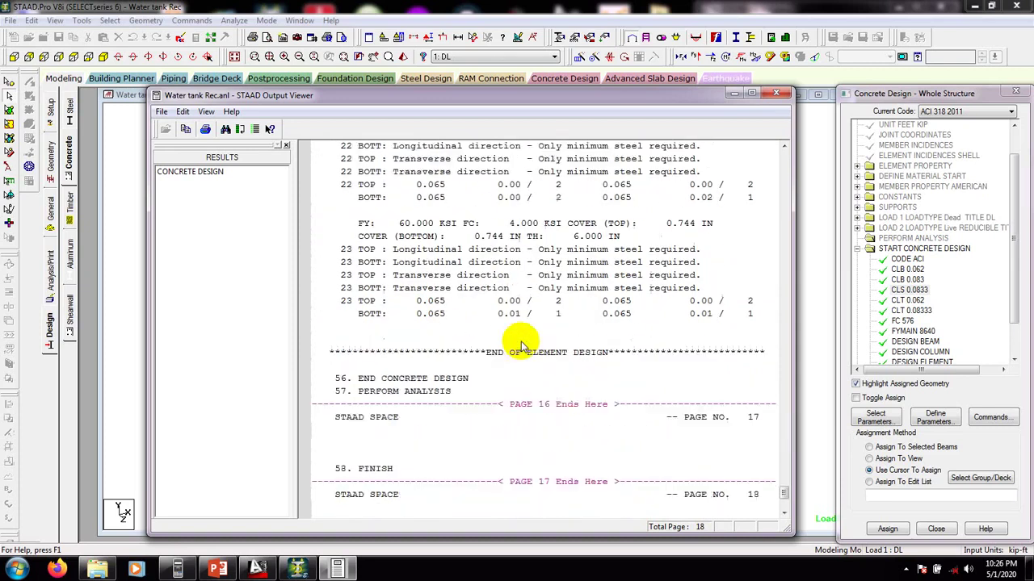
pyautogui.scroll(10, 521, 343)
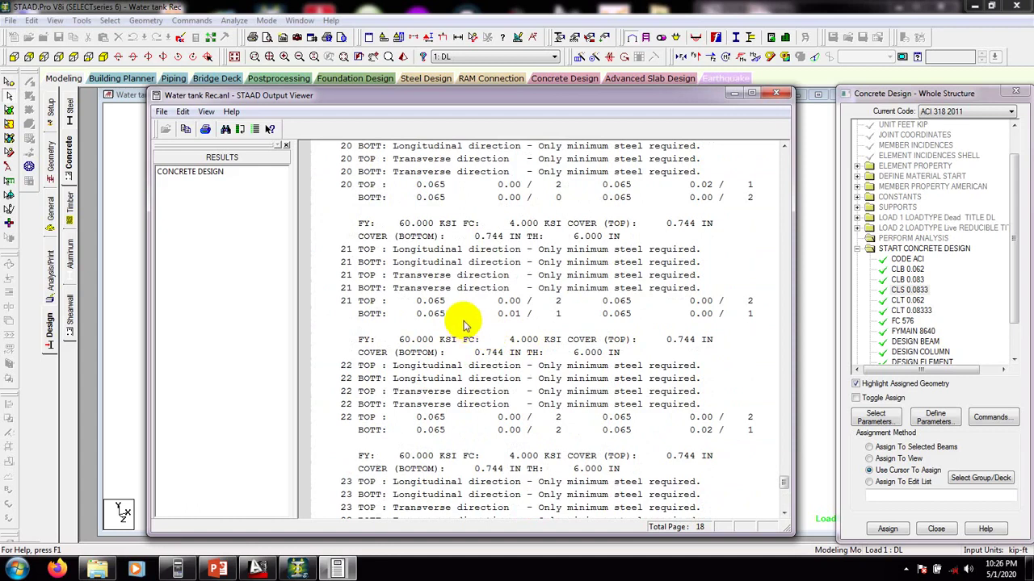
pyautogui.scroll(1, 464, 327)
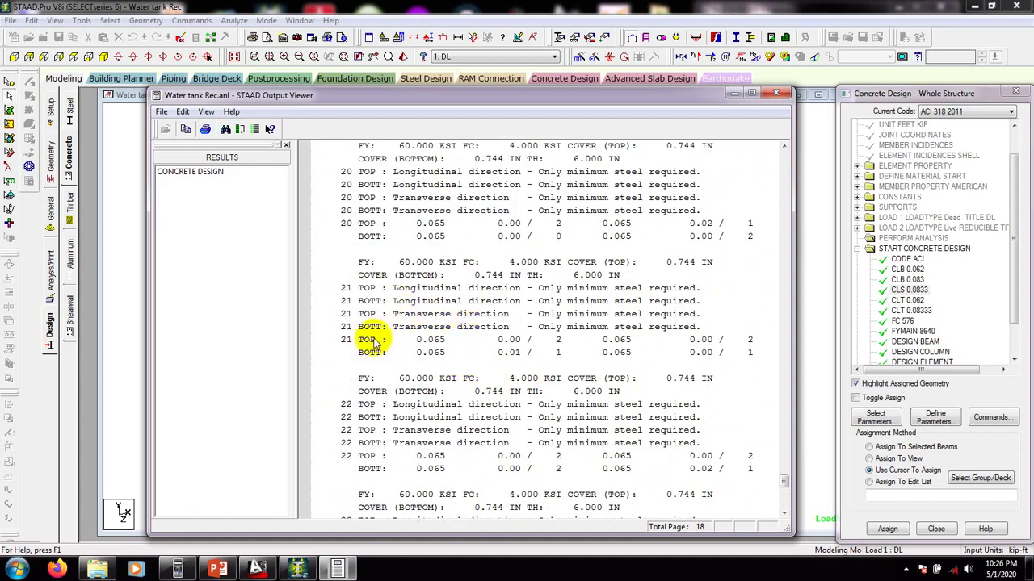
pyautogui.scroll(1, 378, 342)
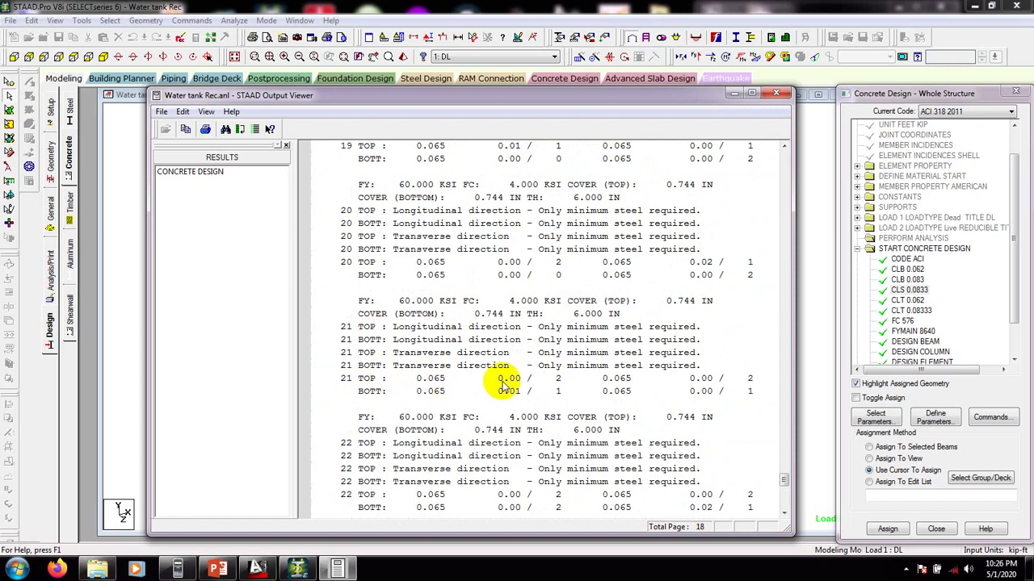
pyautogui.scroll(1, 549, 386)
pyautogui.scroll(1, 509, 371)
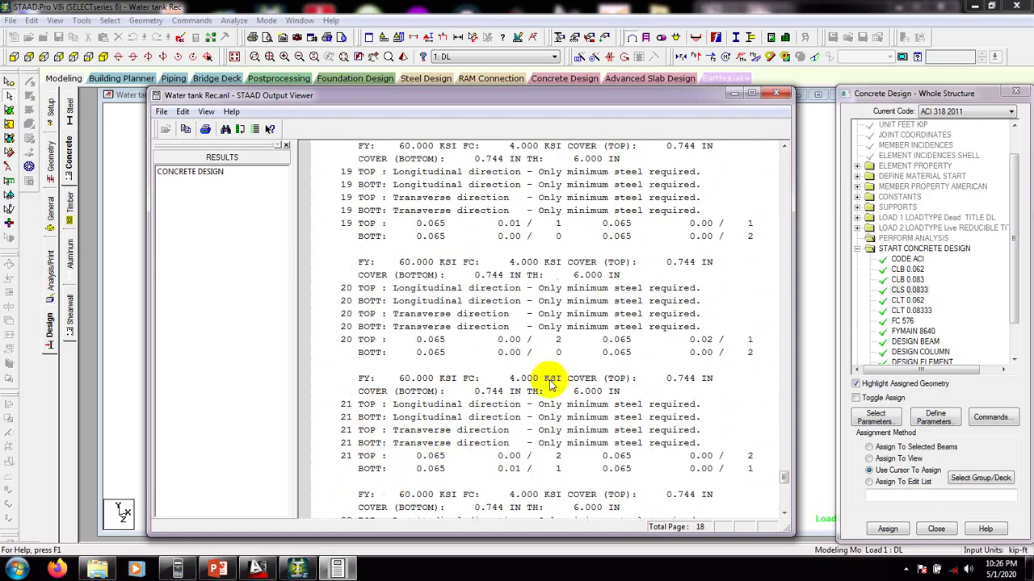
pyautogui.scroll(1, 477, 376)
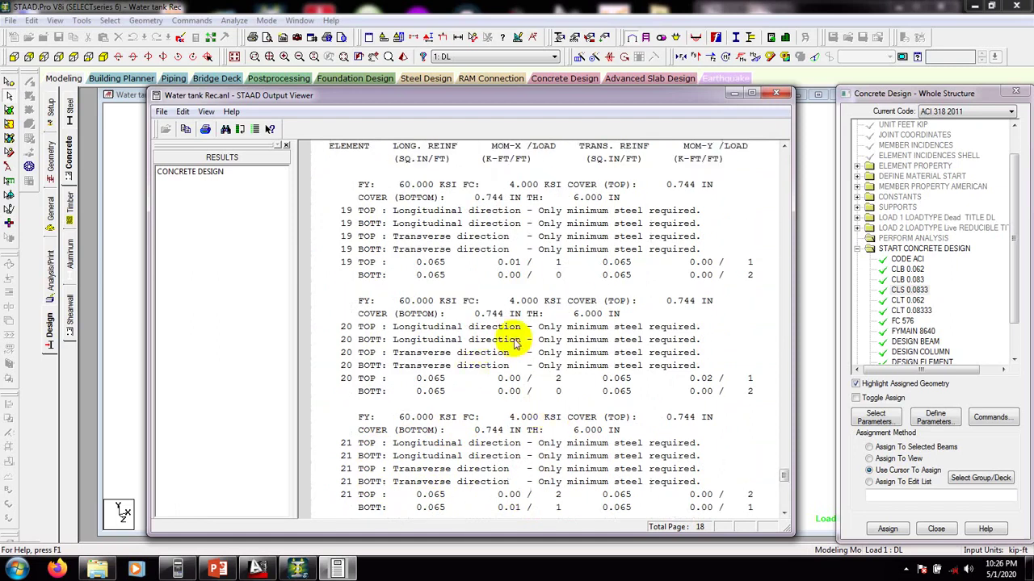
pyautogui.scroll(2, 529, 351)
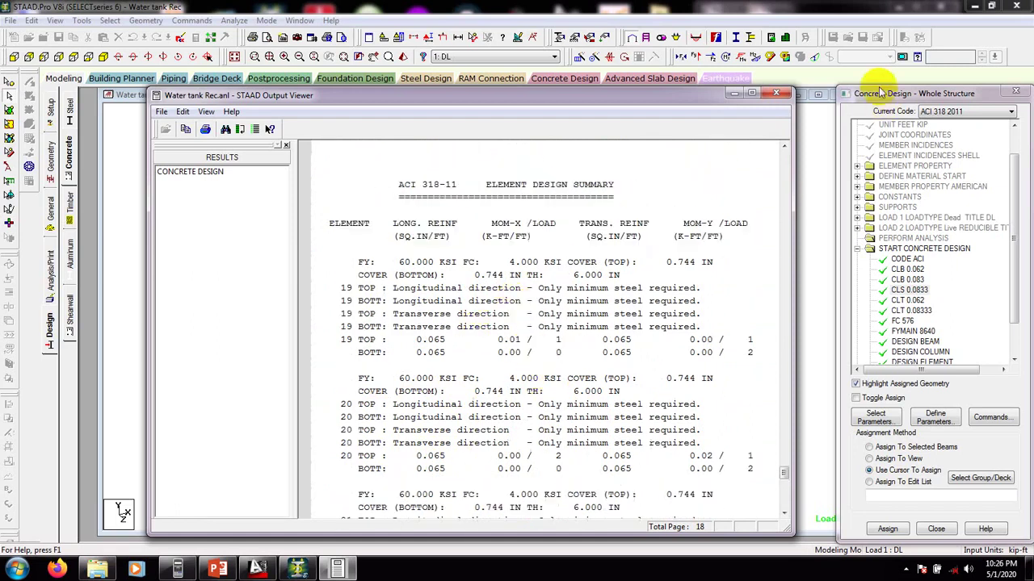
pyautogui.click(776, 93)
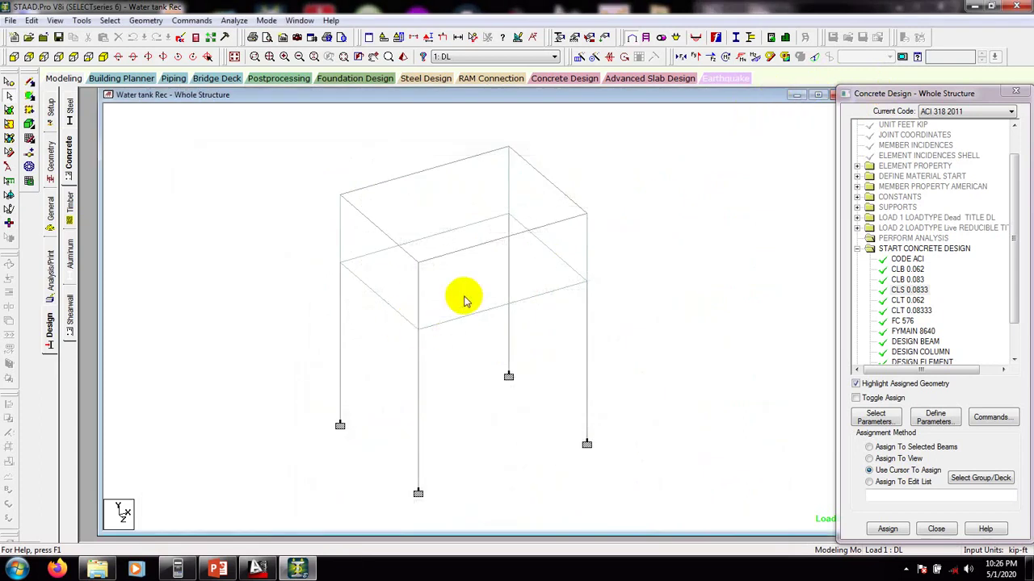
# - Open the concrete design results of column 1 from the model and place the dialog clear of the column
pyautogui.click(339, 368)
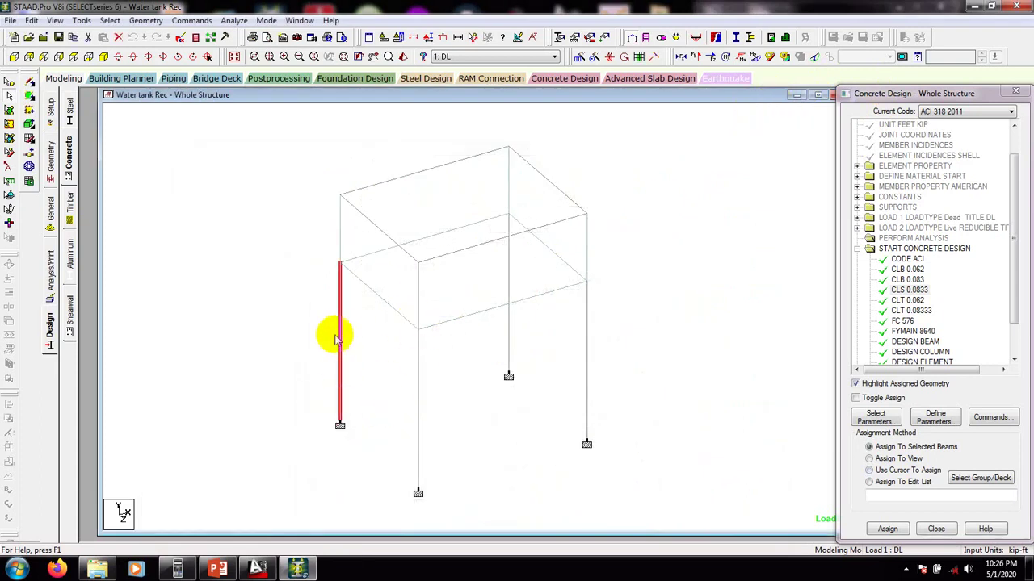
pyautogui.doubleClick(340, 339)
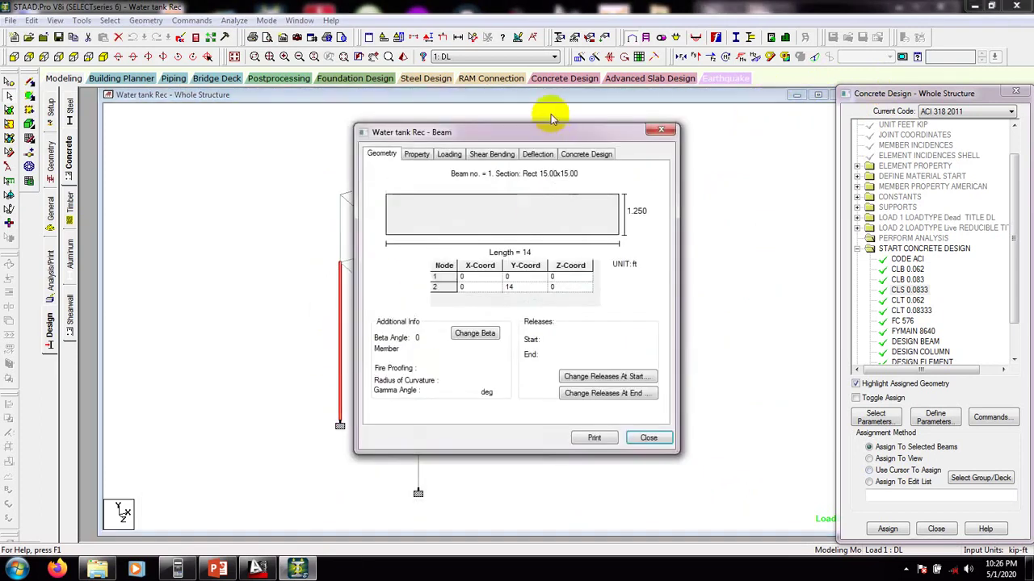
pyautogui.moveTo(604, 129); pyautogui.dragTo(745, 131)
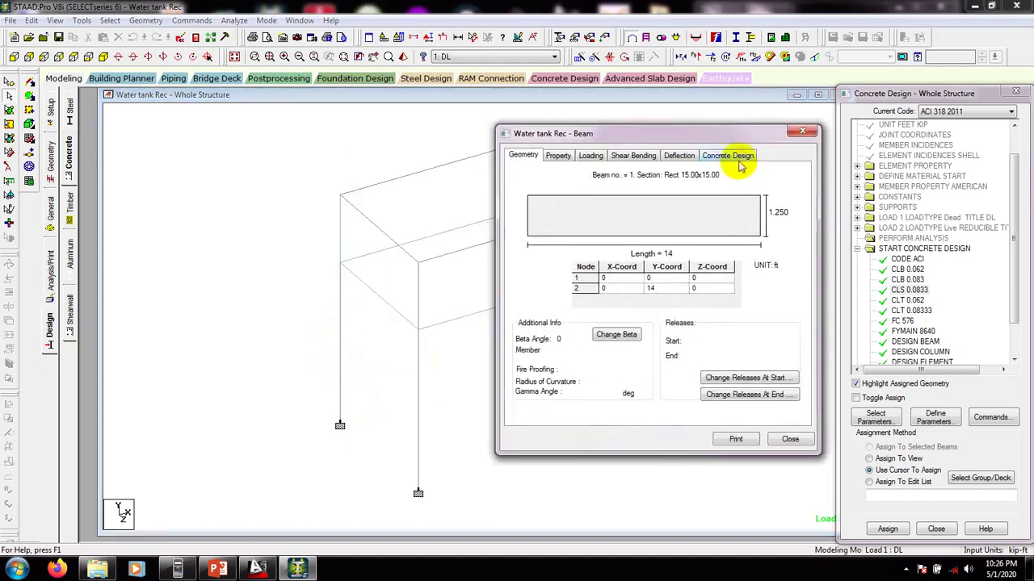
pyautogui.click(735, 157)
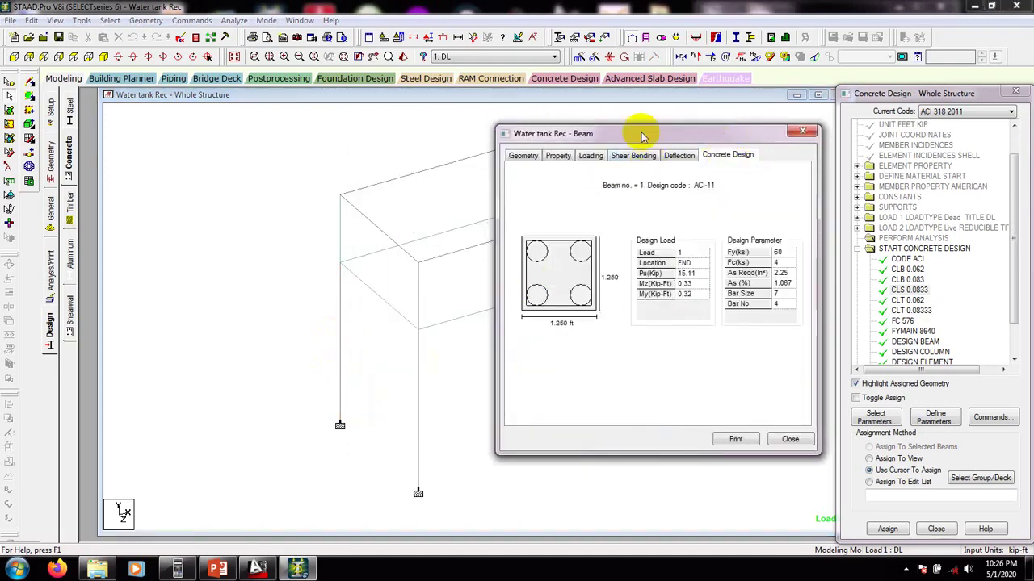
pyautogui.moveTo(641, 135); pyautogui.dragTo(667, 135)
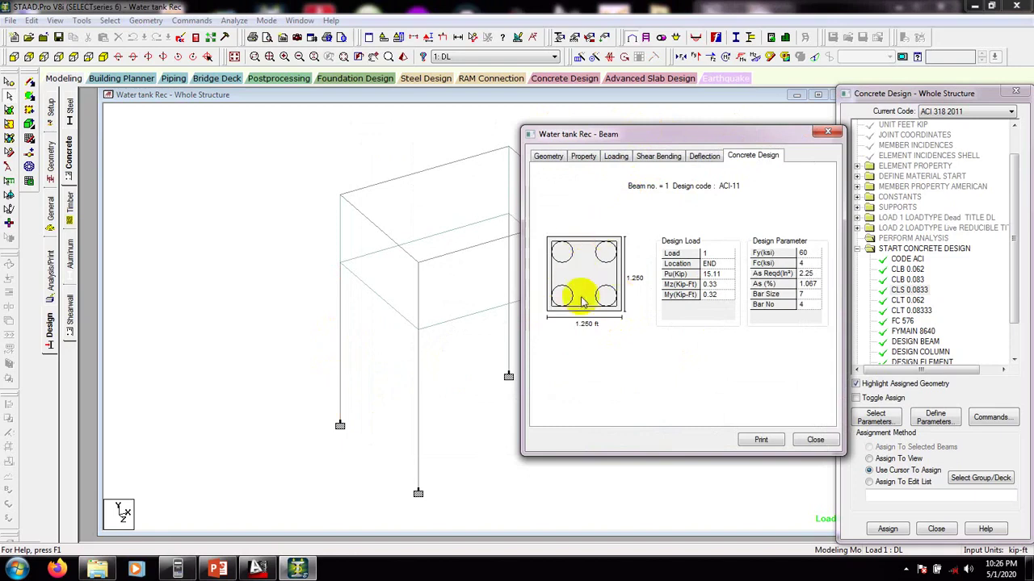
# - Check column 1's bar size and required steel area among its design parameters, and close its results
pyautogui.click(810, 295)
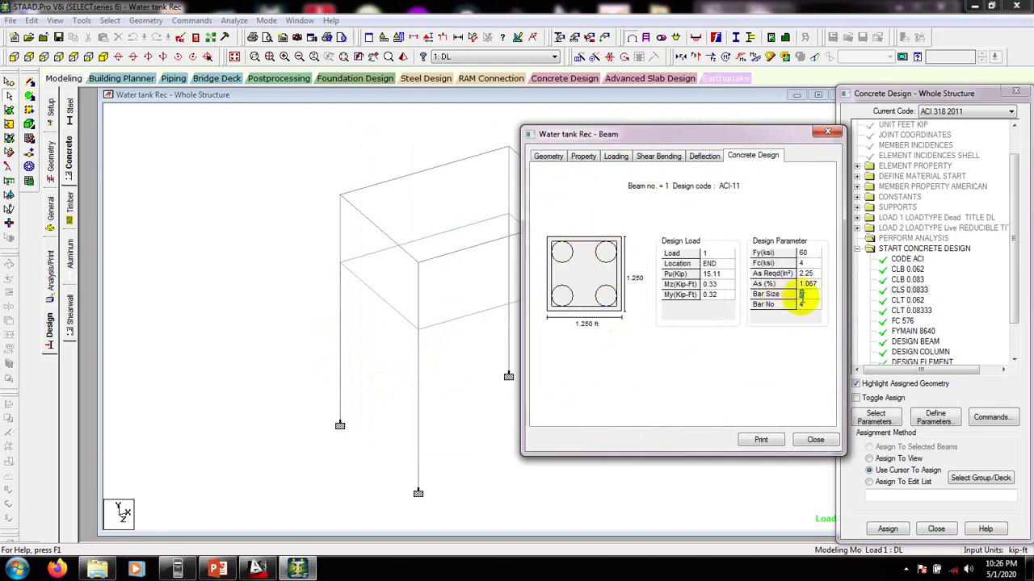
pyautogui.click(811, 295)
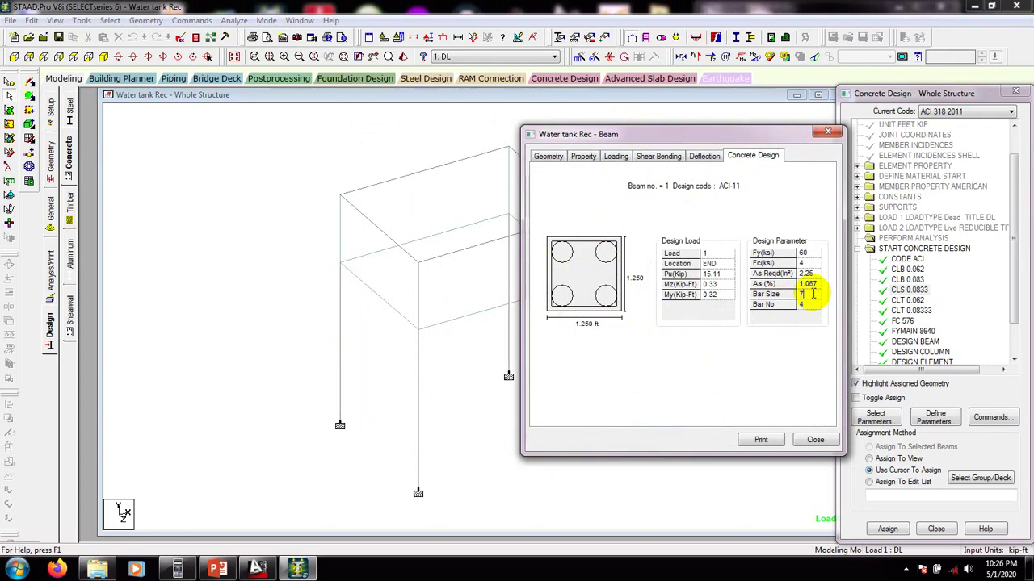
pyautogui.click(817, 296)
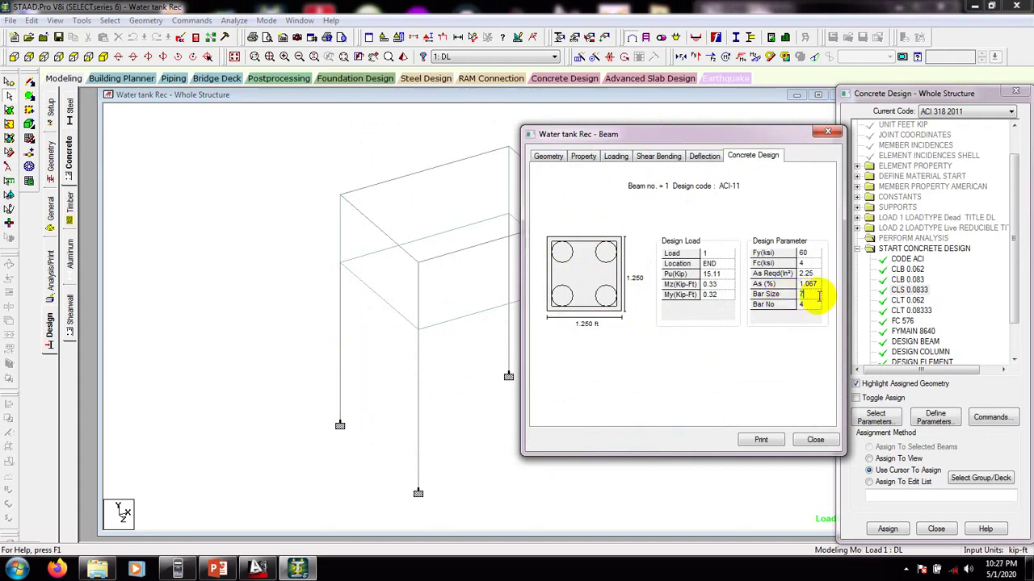
pyautogui.click(816, 296)
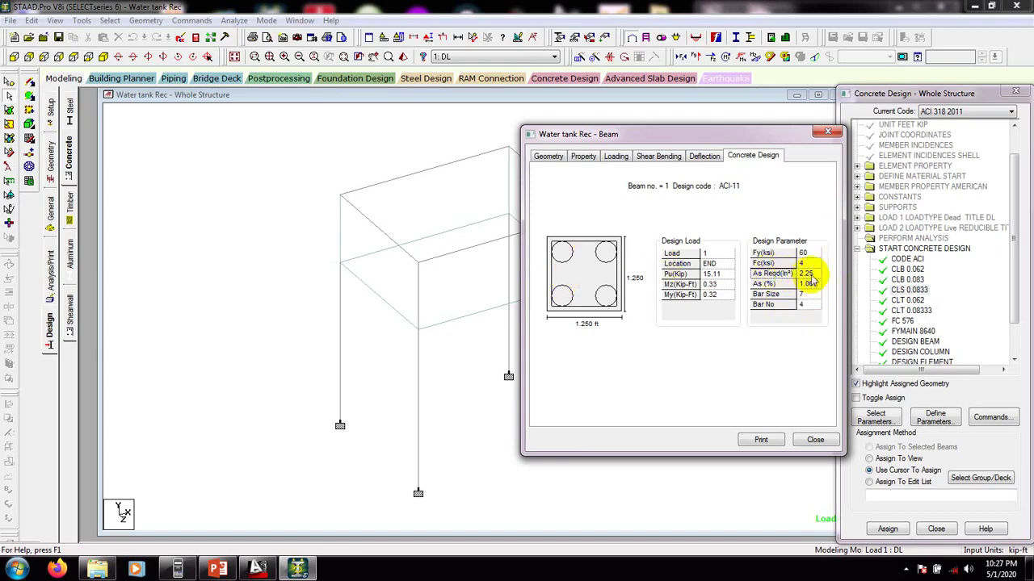
pyautogui.click(813, 440)
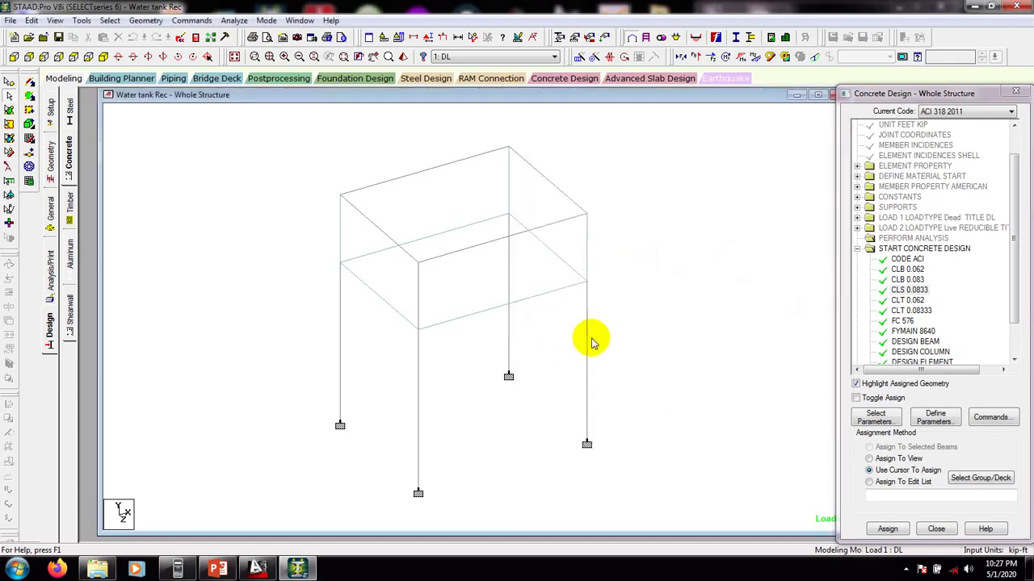
# - Open the concrete design results of column 17 from the model
pyautogui.doubleClick(589, 339)
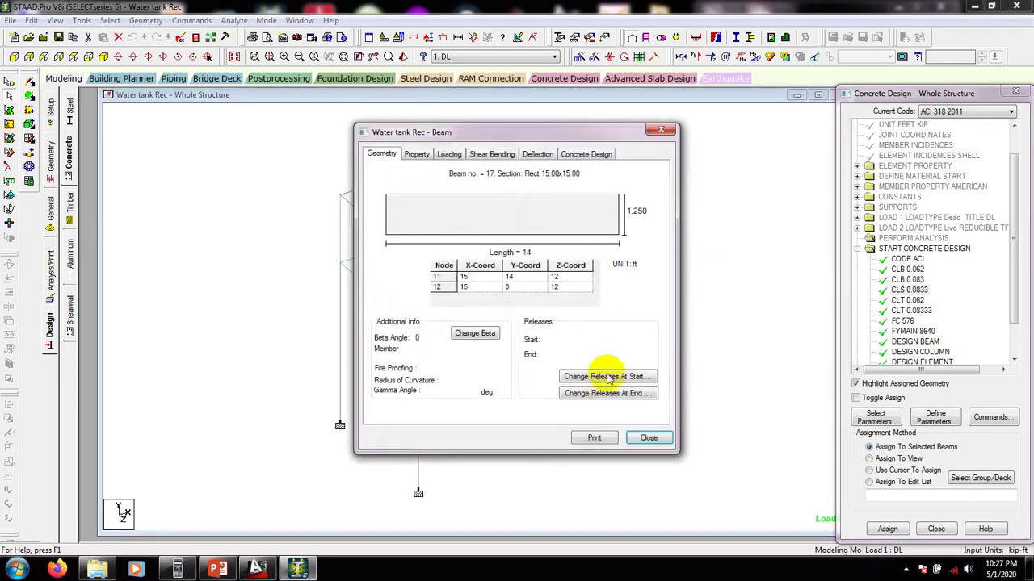
pyautogui.click(587, 153)
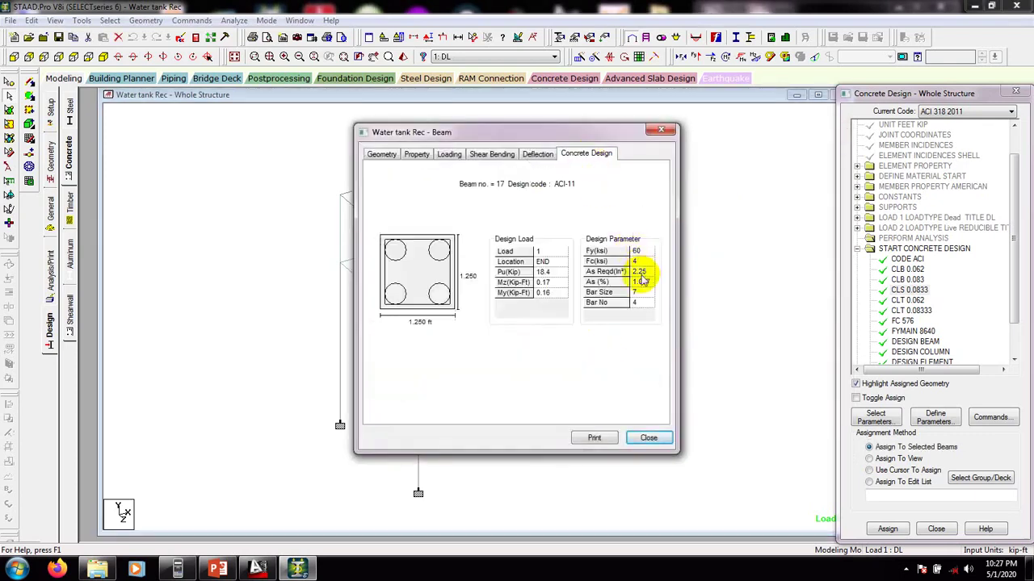
# - Close column 17's results, then check the concrete design results of lower columns 5 and 1, closing each
pyautogui.click(662, 131)
pyautogui.doubleClick(507, 270)
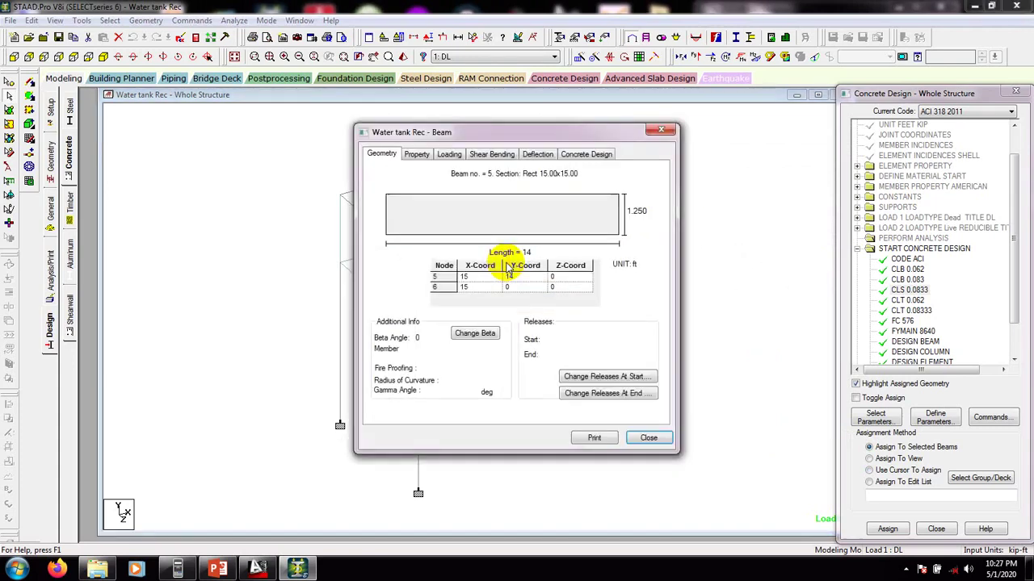
pyautogui.click(594, 155)
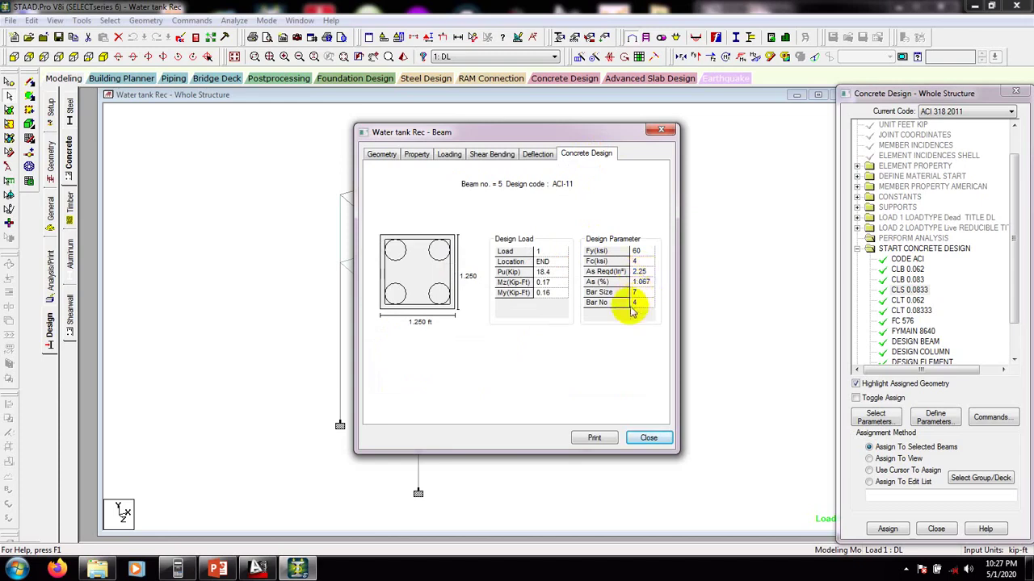
pyautogui.click(660, 131)
pyautogui.doubleClick(340, 351)
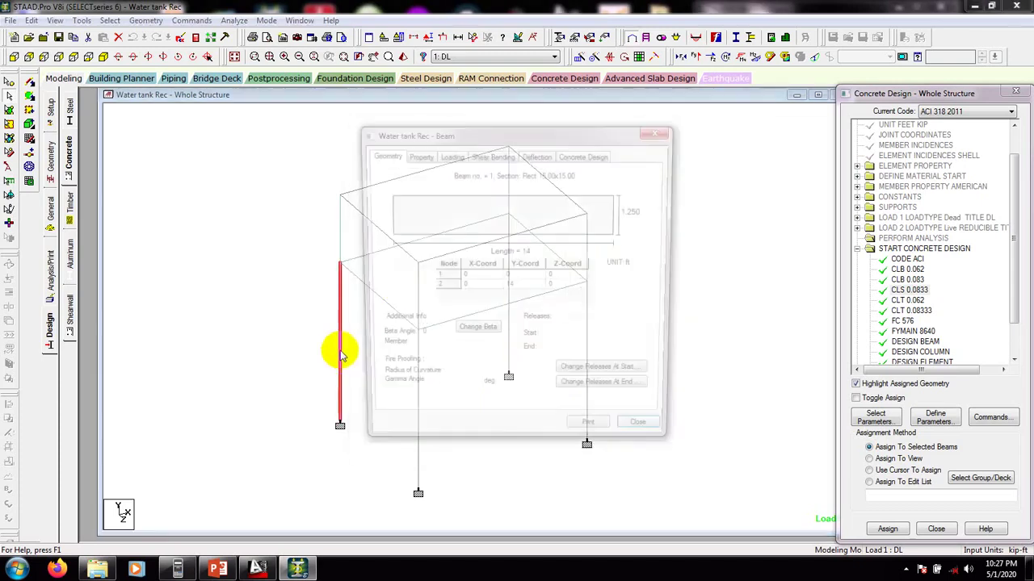
pyautogui.click(576, 161)
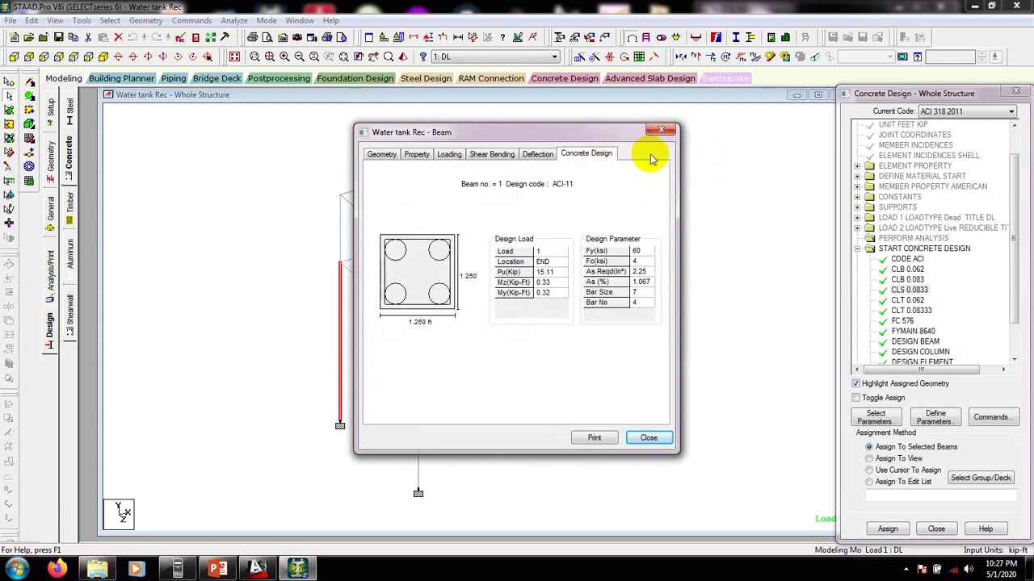
pyautogui.click(660, 130)
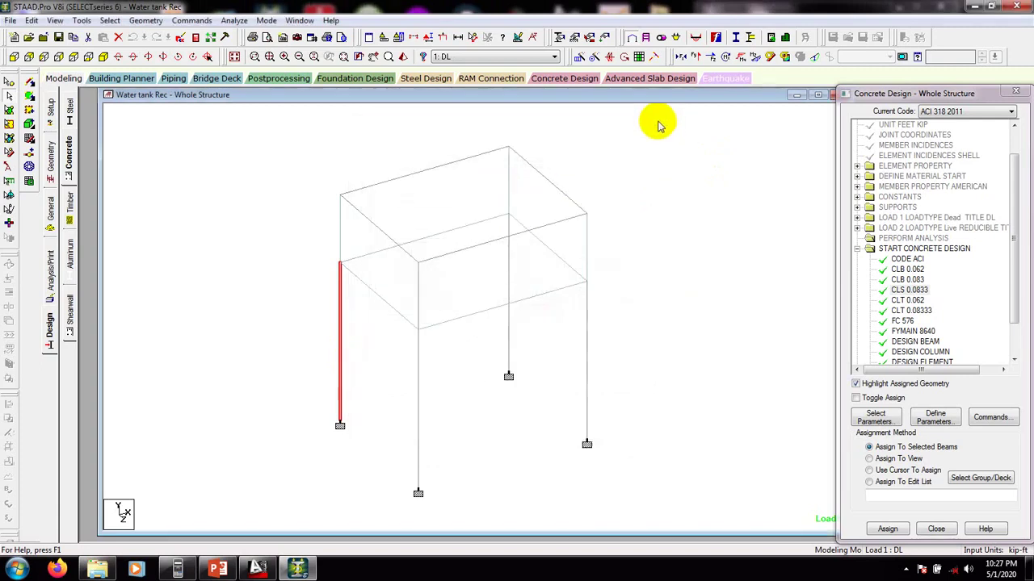
# - Check the concrete design results of columns 2 and 14 in the upper tank portion, closing each
pyautogui.doubleClick(340, 235)
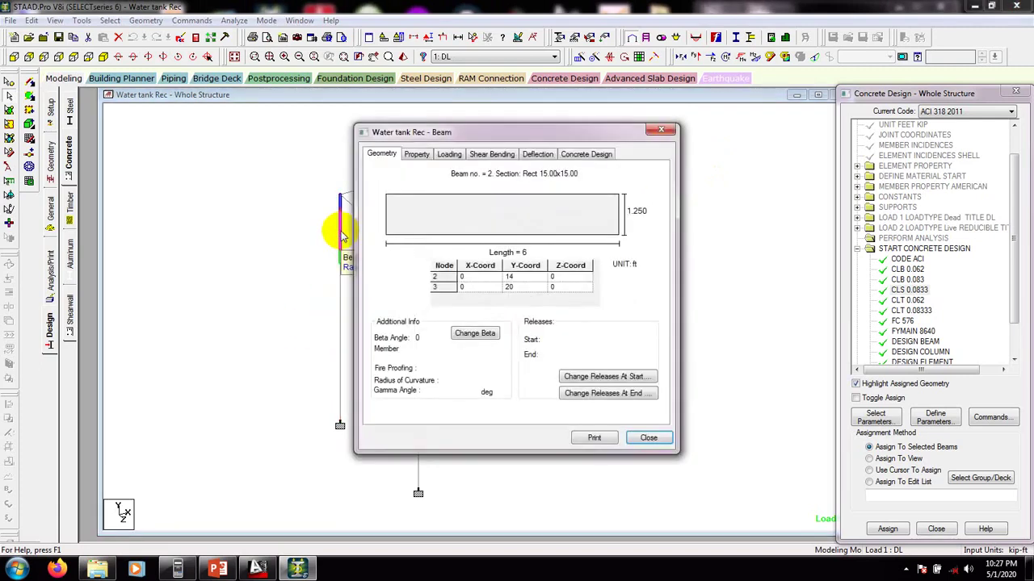
pyautogui.click(598, 156)
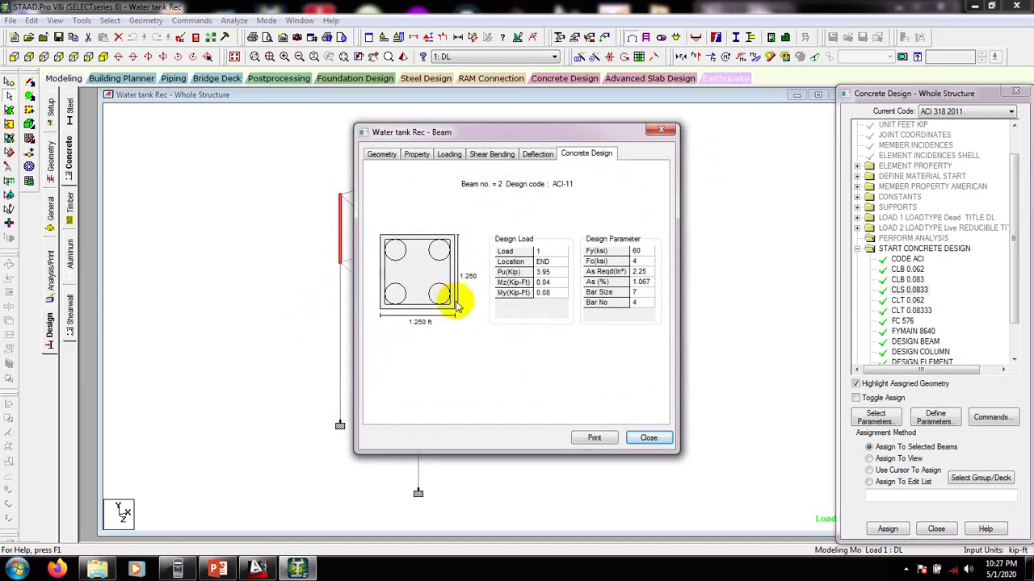
pyautogui.click(661, 130)
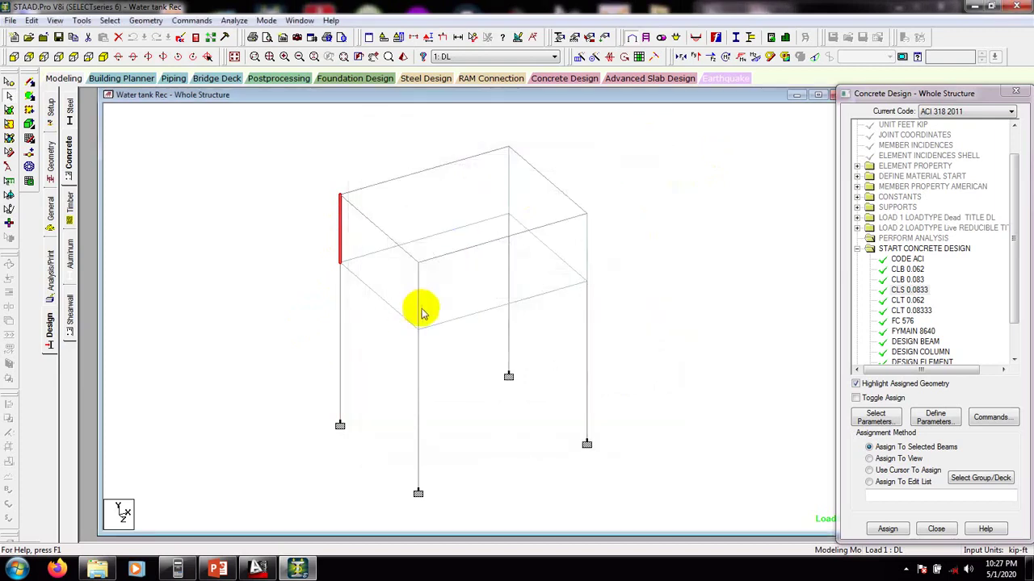
pyautogui.doubleClick(418, 297)
pyautogui.click(587, 156)
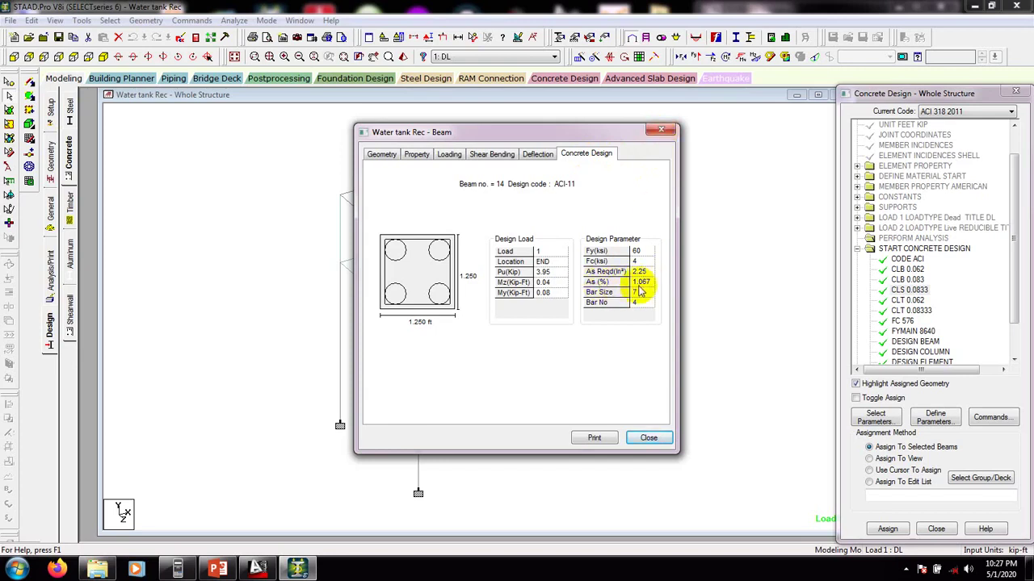
pyautogui.click(660, 132)
# - Examine the reinforcement layouts in the concrete design results of beam 15 and the parallel lower beam 18, closing each
pyautogui.click(500, 241)
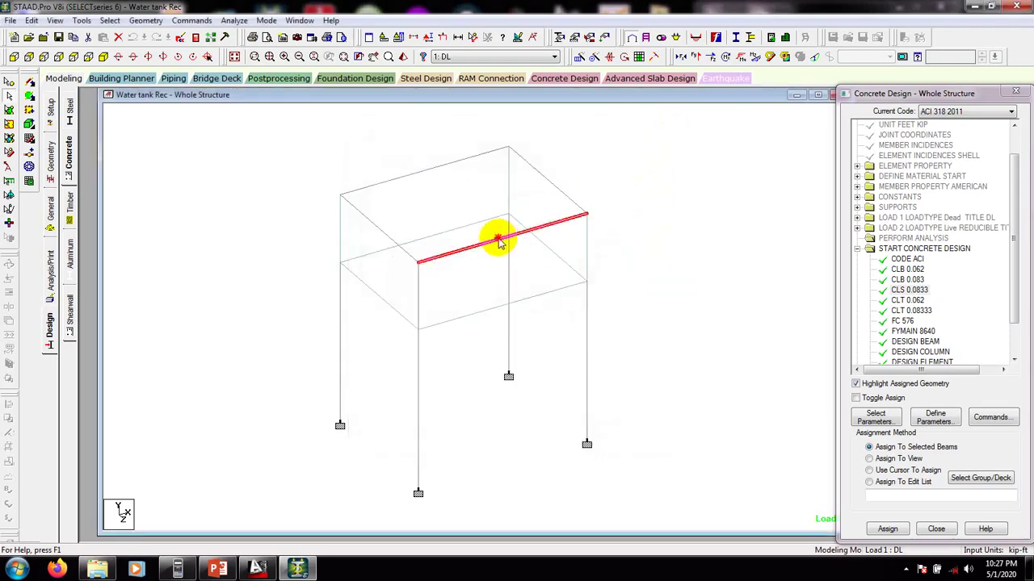
pyautogui.doubleClick(499, 242)
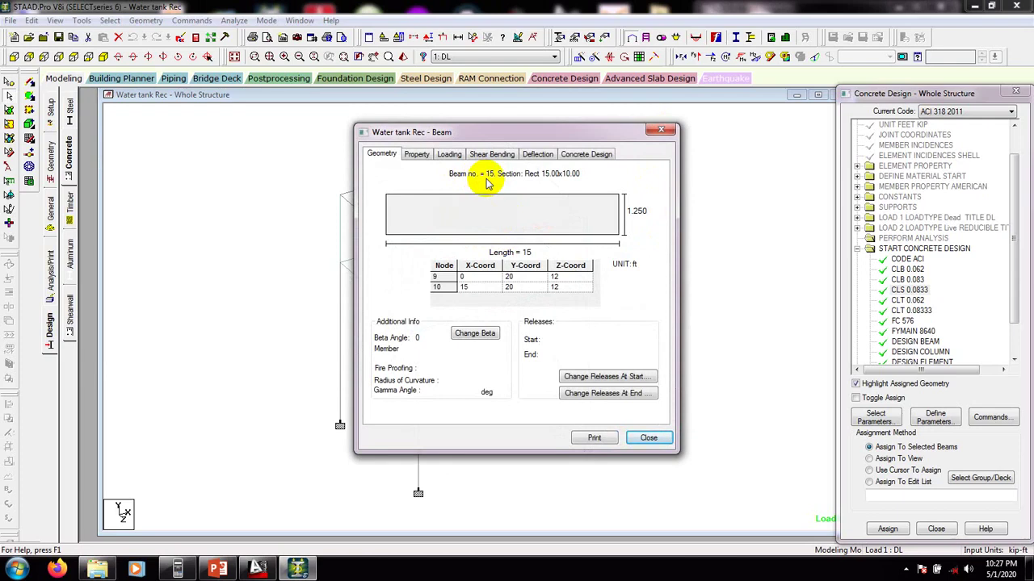
pyautogui.click(587, 154)
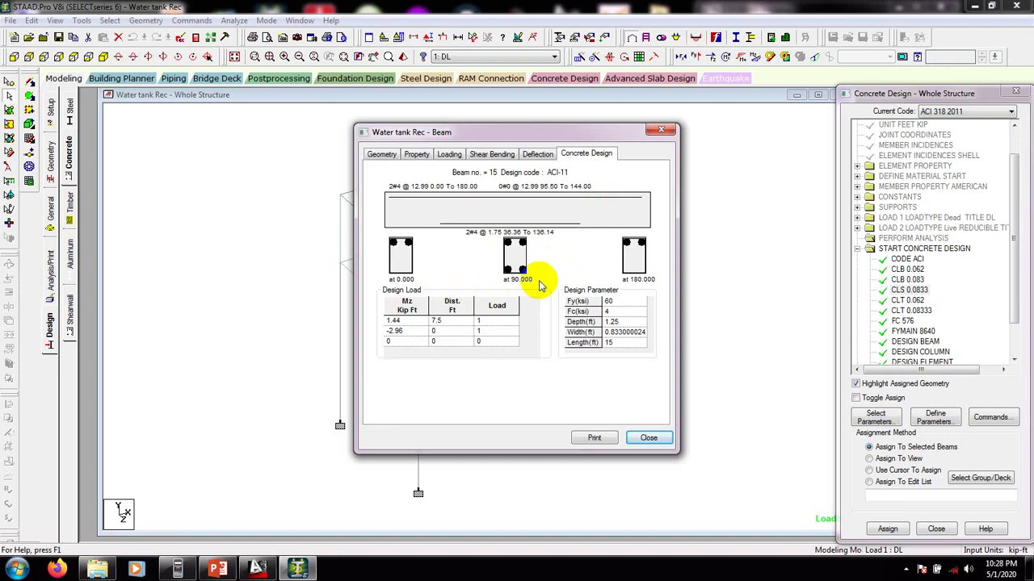
pyautogui.click(660, 132)
pyautogui.doubleClick(460, 319)
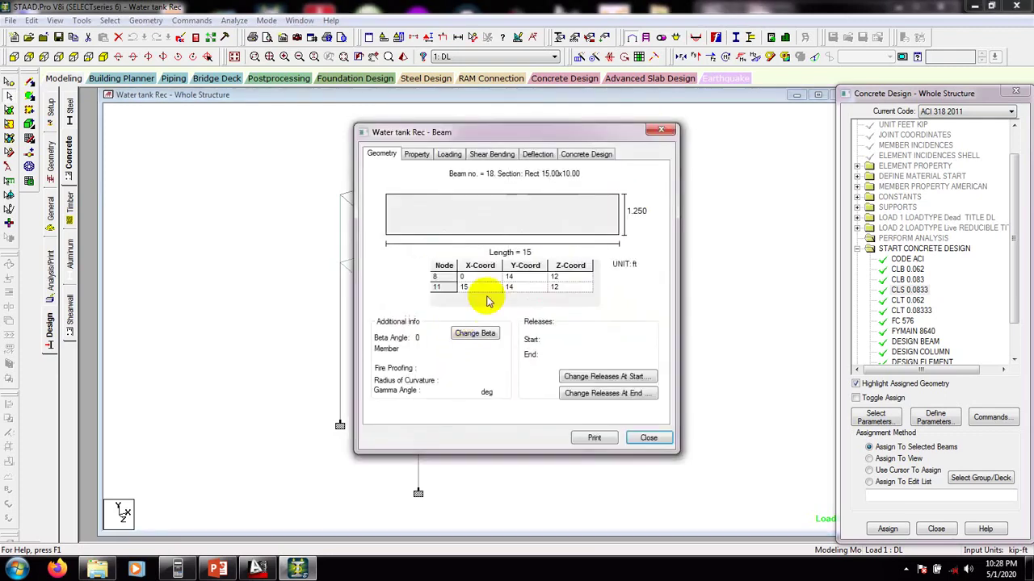
pyautogui.click(586, 153)
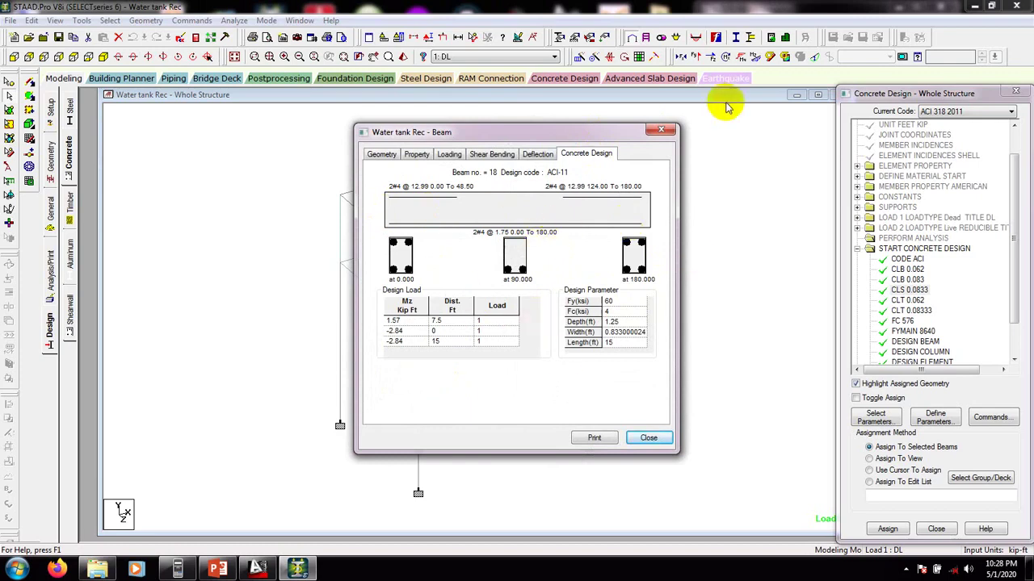
pyautogui.click(661, 130)
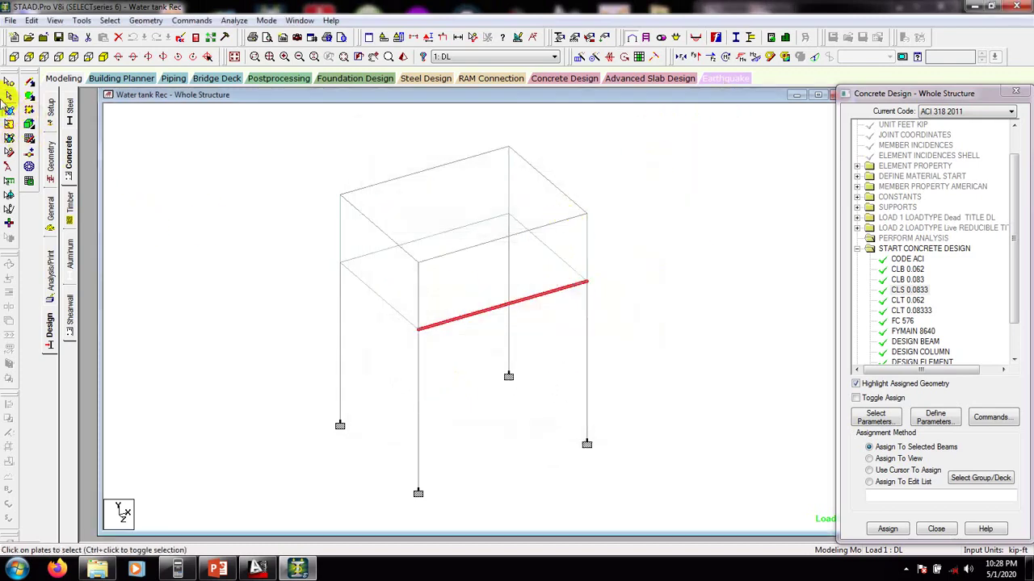
# - Switch to plate selection, open plate 20's details from the model, and view its principal stresses and corner displacements
pyautogui.click(9, 109)
pyautogui.doubleClick(420, 190)
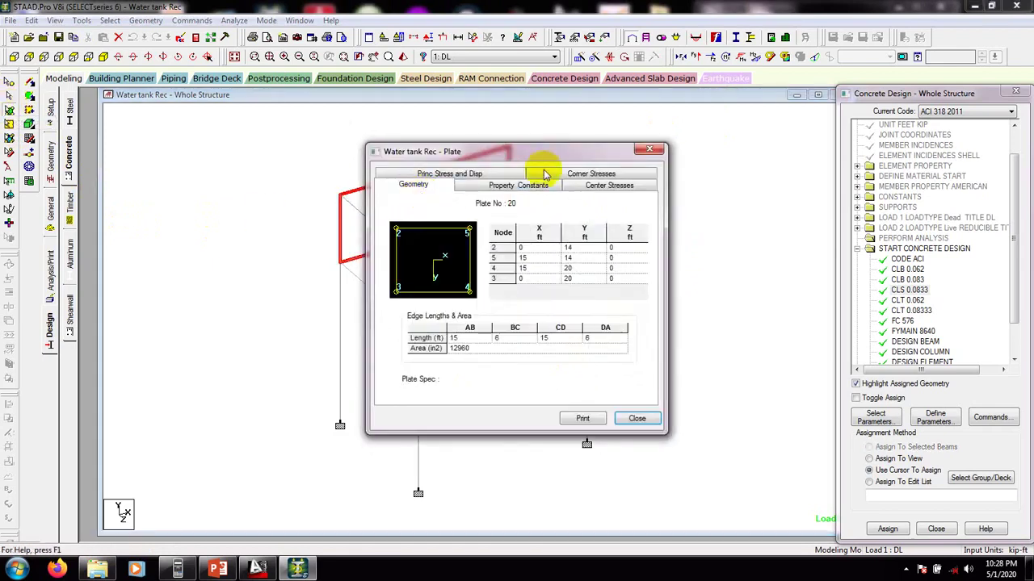
pyautogui.moveTo(546, 156); pyautogui.dragTo(528, 154)
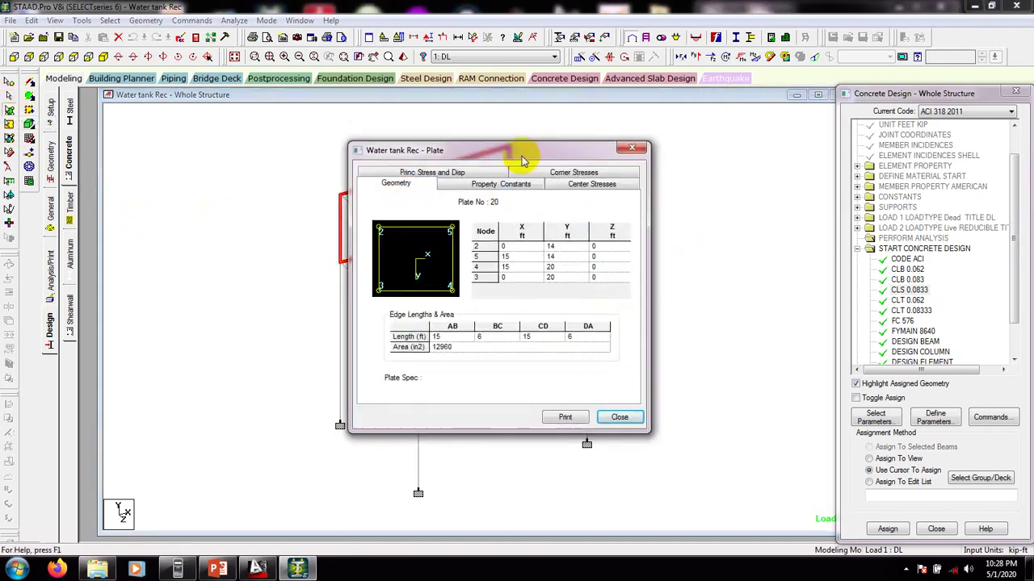
pyautogui.click(409, 174)
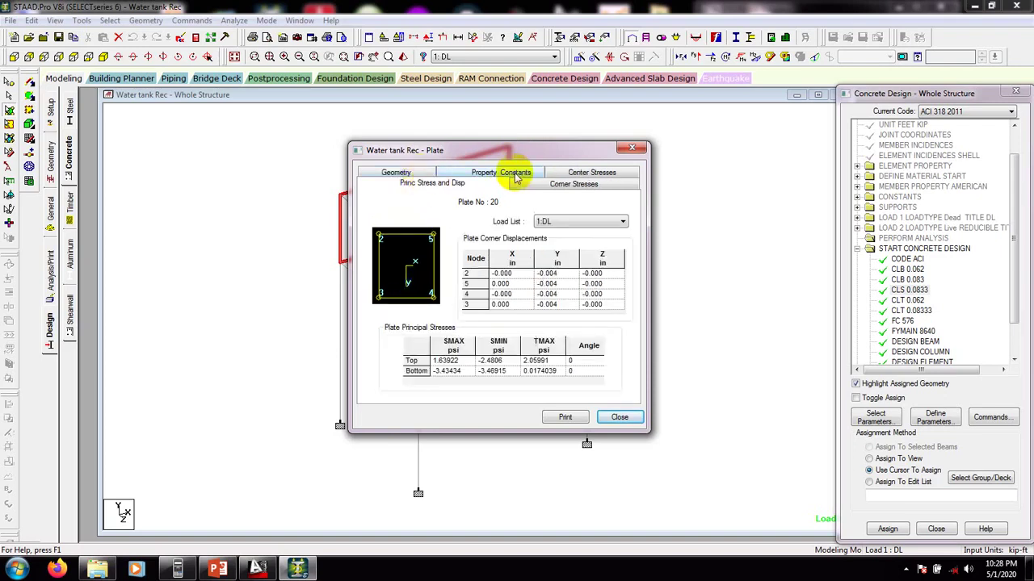